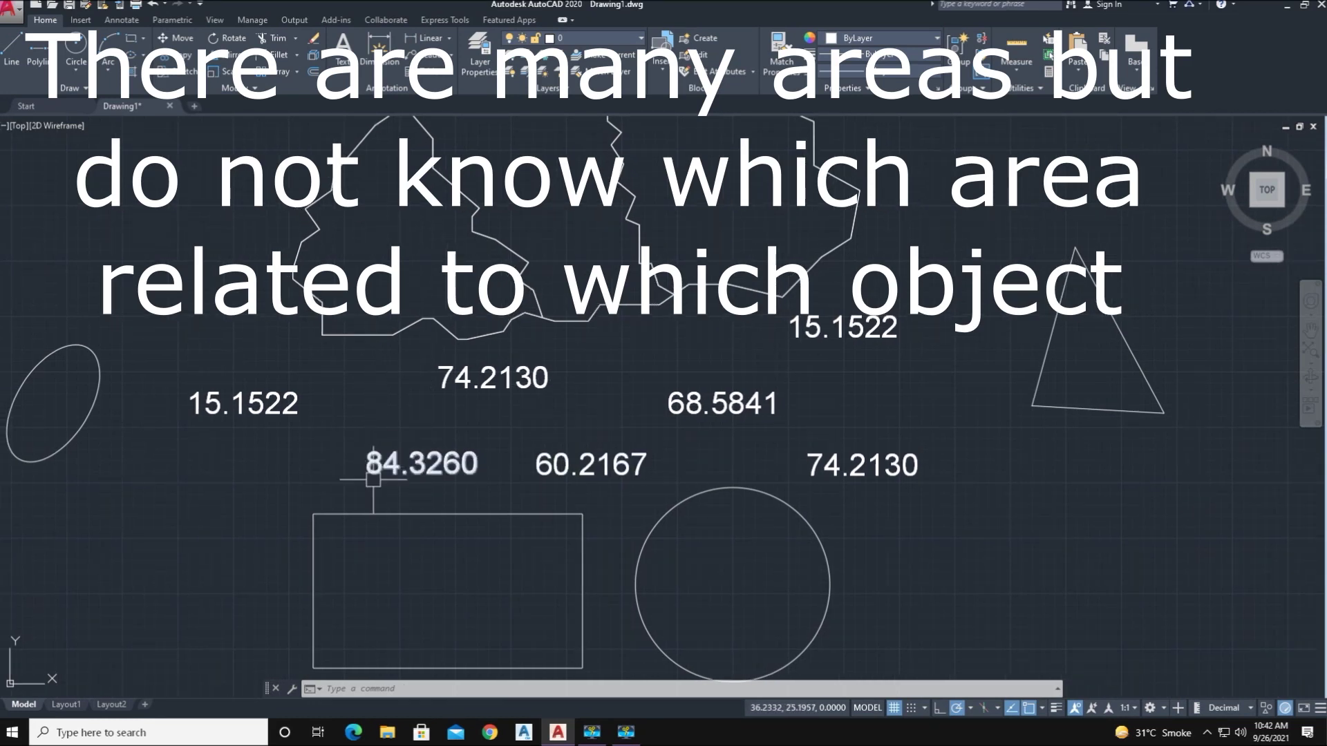
{"action": "scroll", "coordinate": [469, 453], "scroll_direction": "down", "scroll_amount": 3}
{"action": "mouse_move", "coordinate": [594, 441]}
{"action": "middle_mouse_down"}
{"action": "mouse_move", "coordinate": [499, 521]}
{"action": "mouse_move", "coordinate": [578, 443]}
{"action": "middle_mouse_up"}
{"action": "scroll", "coordinate": [481, 442], "scroll_direction": "up", "scroll_amount": 3}
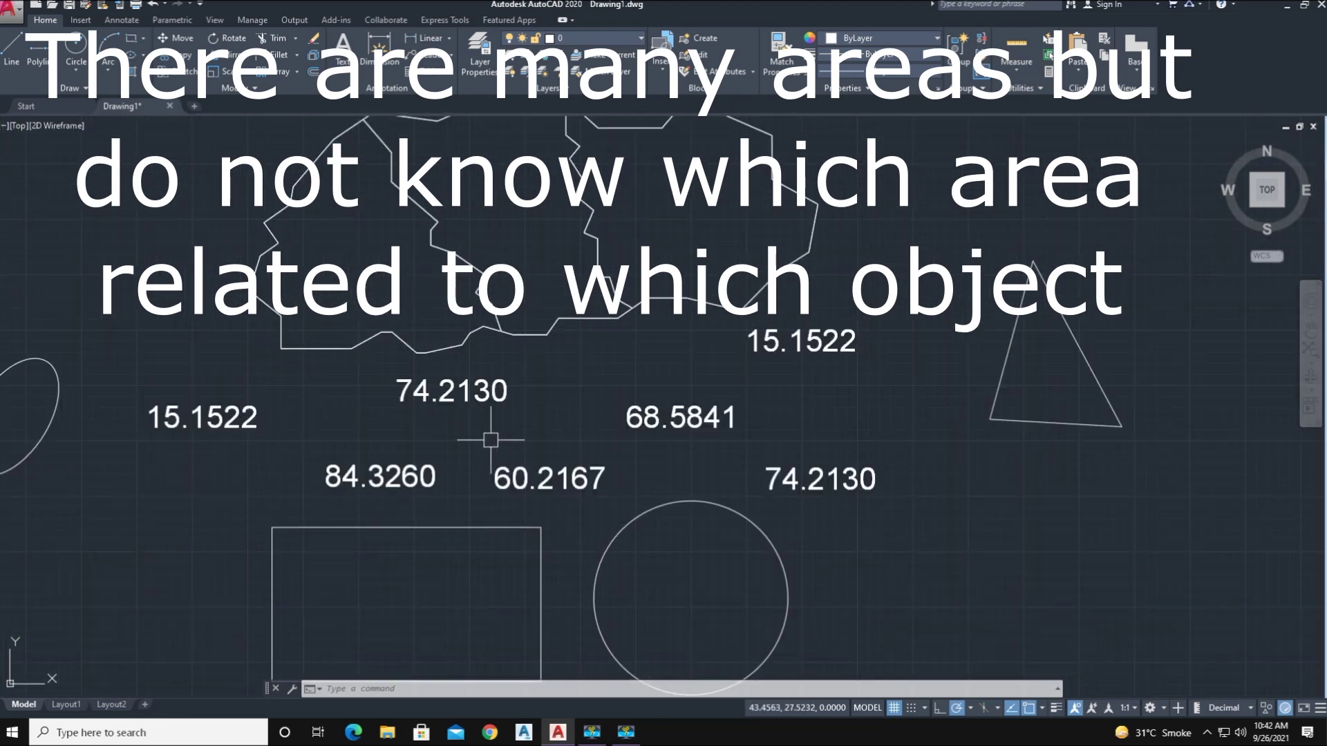
{"action": "type", "text": "F"}
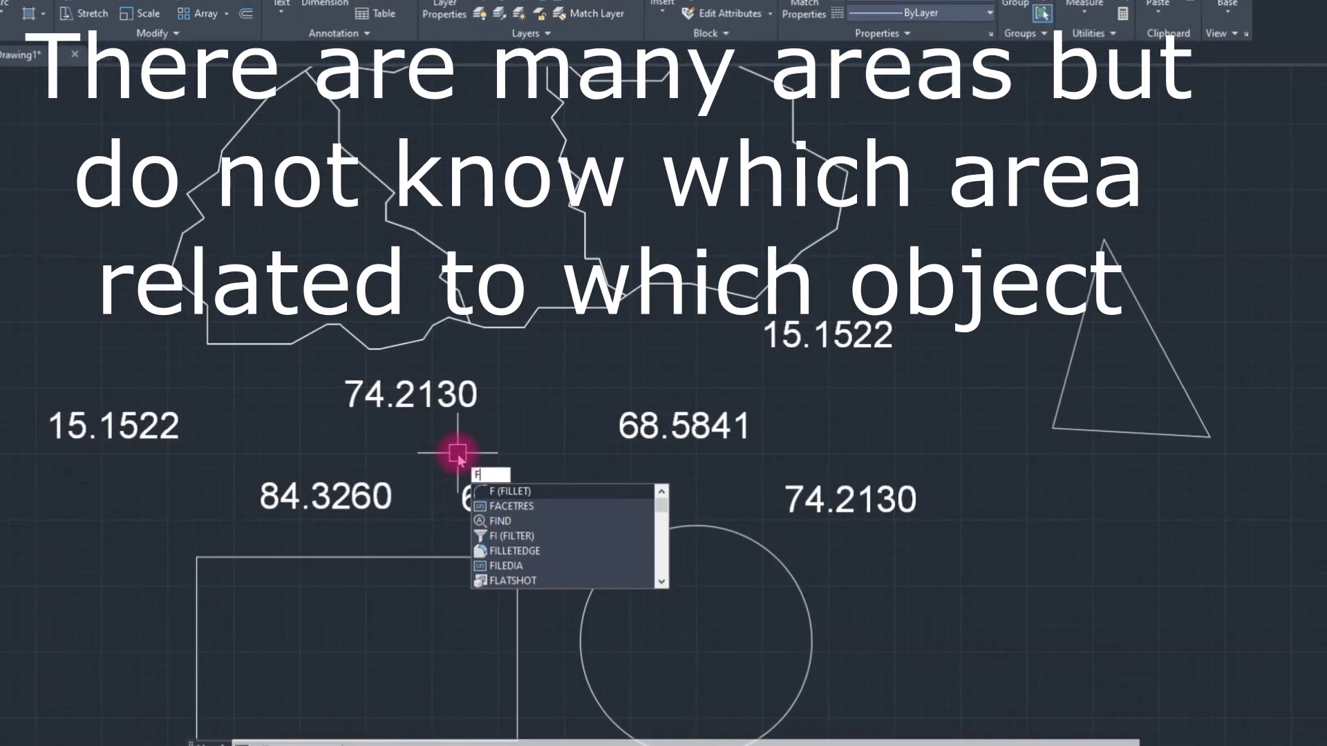
{"action": "key", "text": "Escape"}
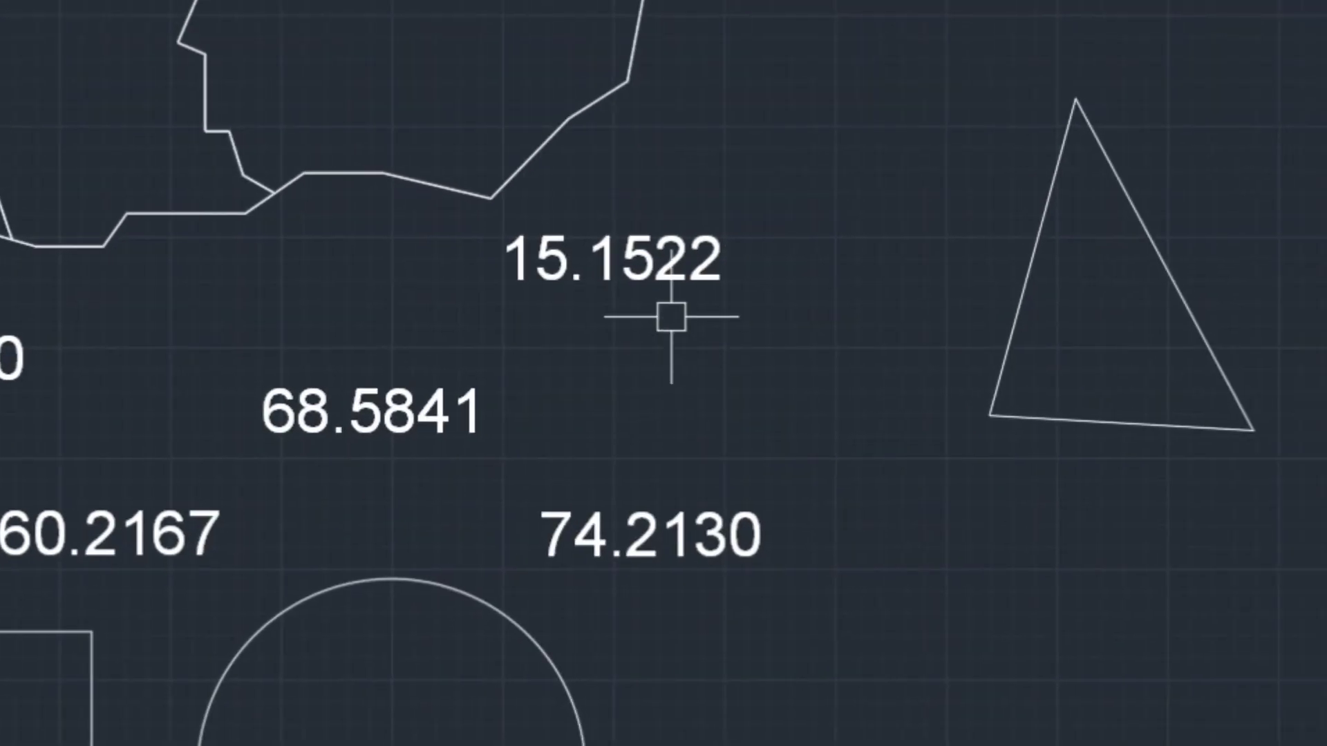
- Move the 15.1522 area text nearest the triangle down beside the 68.5841 text
{"action": "left_click", "coordinate": [617, 265]}
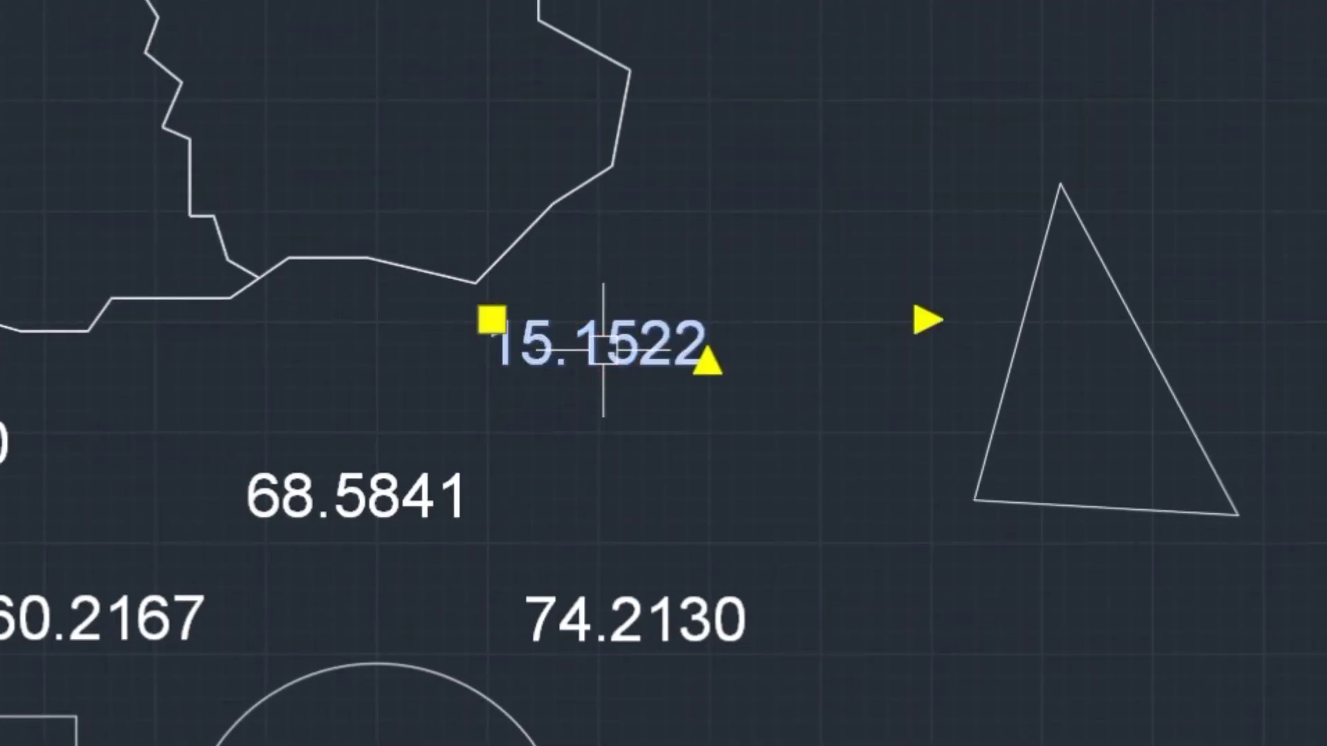
{"action": "left_click", "coordinate": [491, 319]}
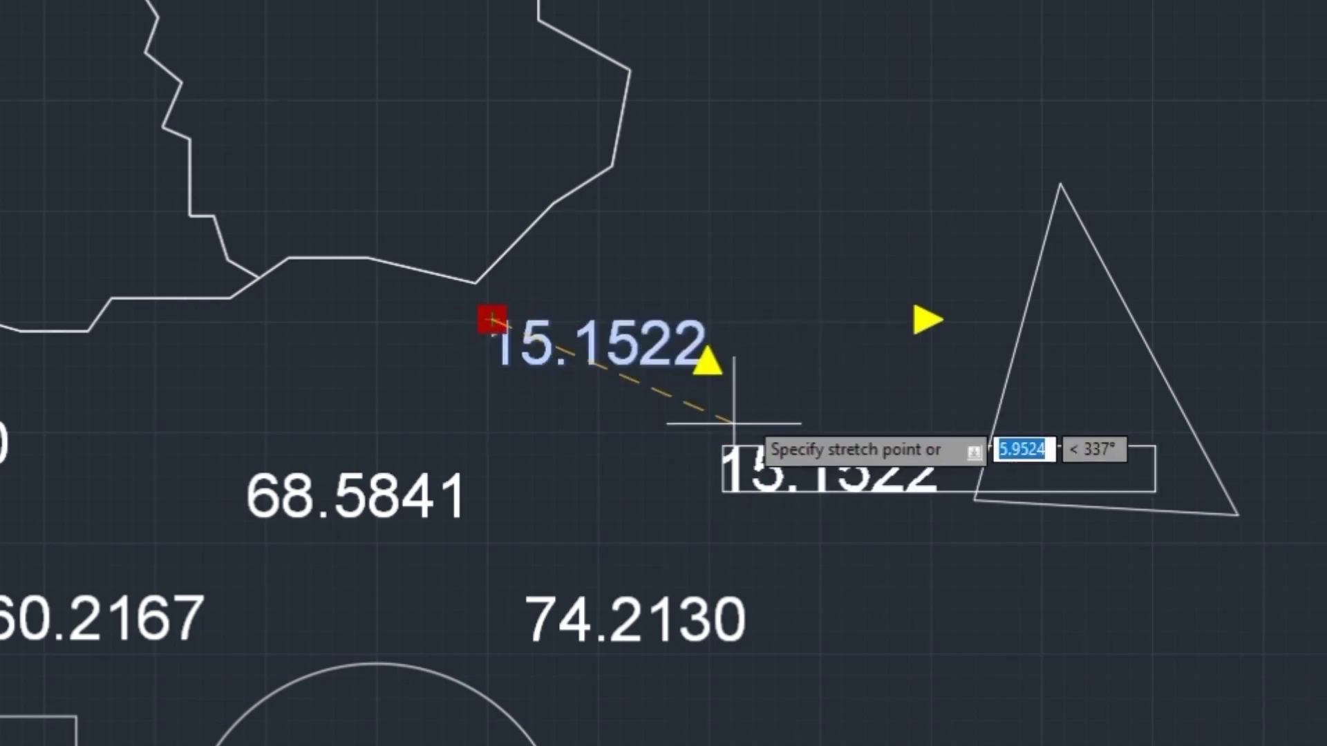
{"action": "left_click", "coordinate": [553, 422]}
- Edit the field in the moved area text so it reports the Area property of the triangle polyline
{"action": "double_click", "coordinate": [684, 453]}
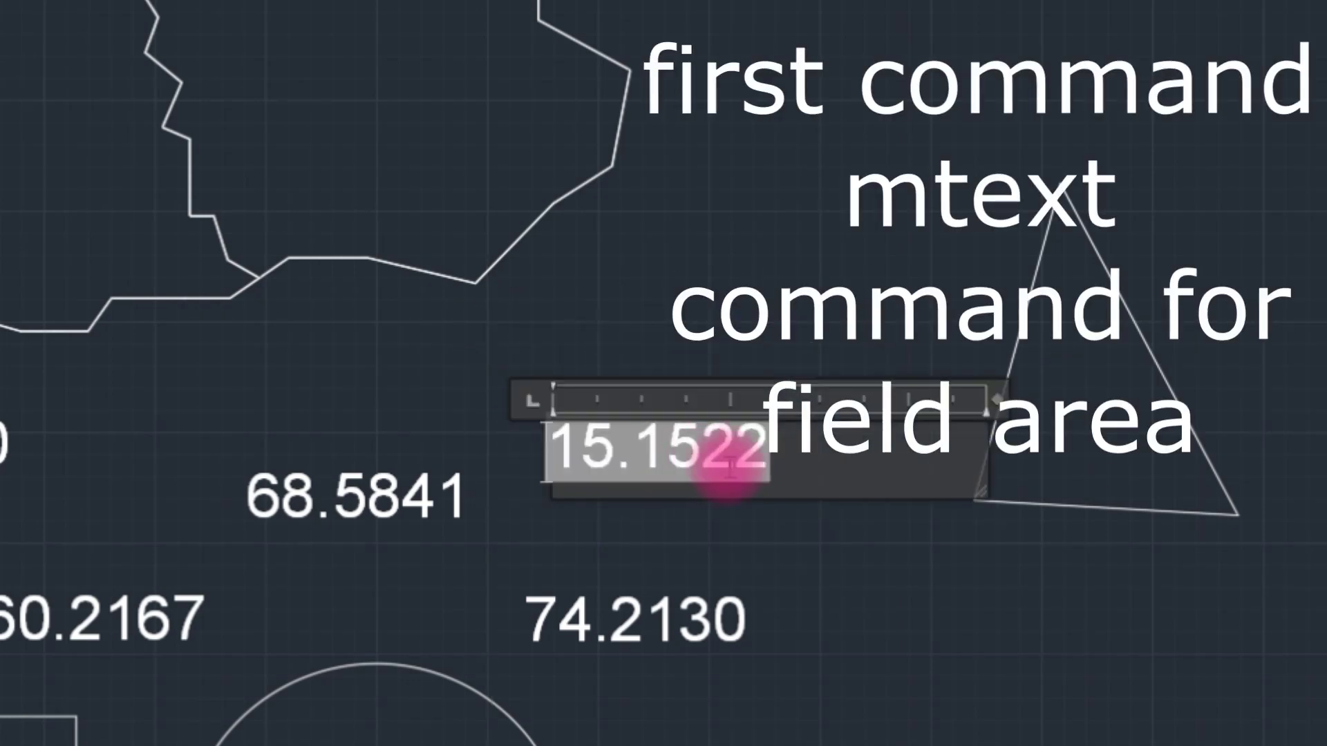
{"action": "right_click", "coordinate": [673, 453]}
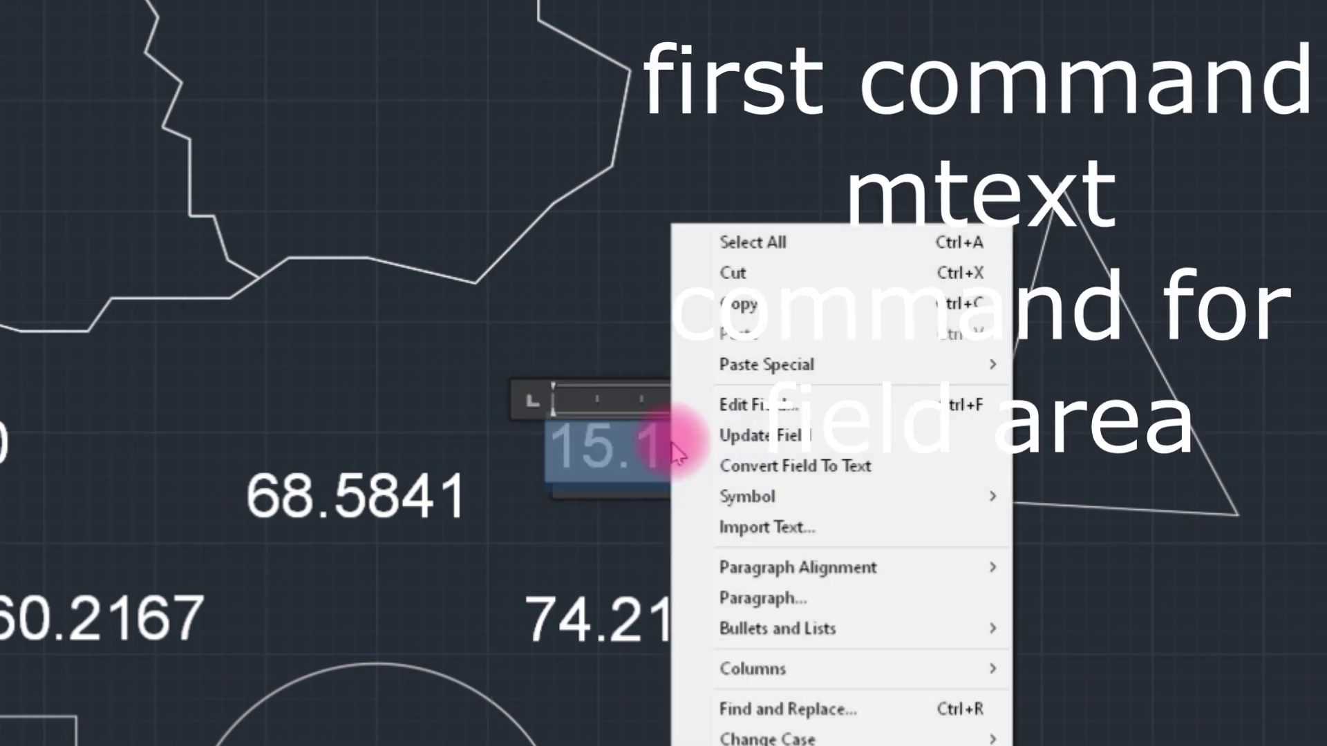
{"action": "left_click", "coordinate": [753, 404]}
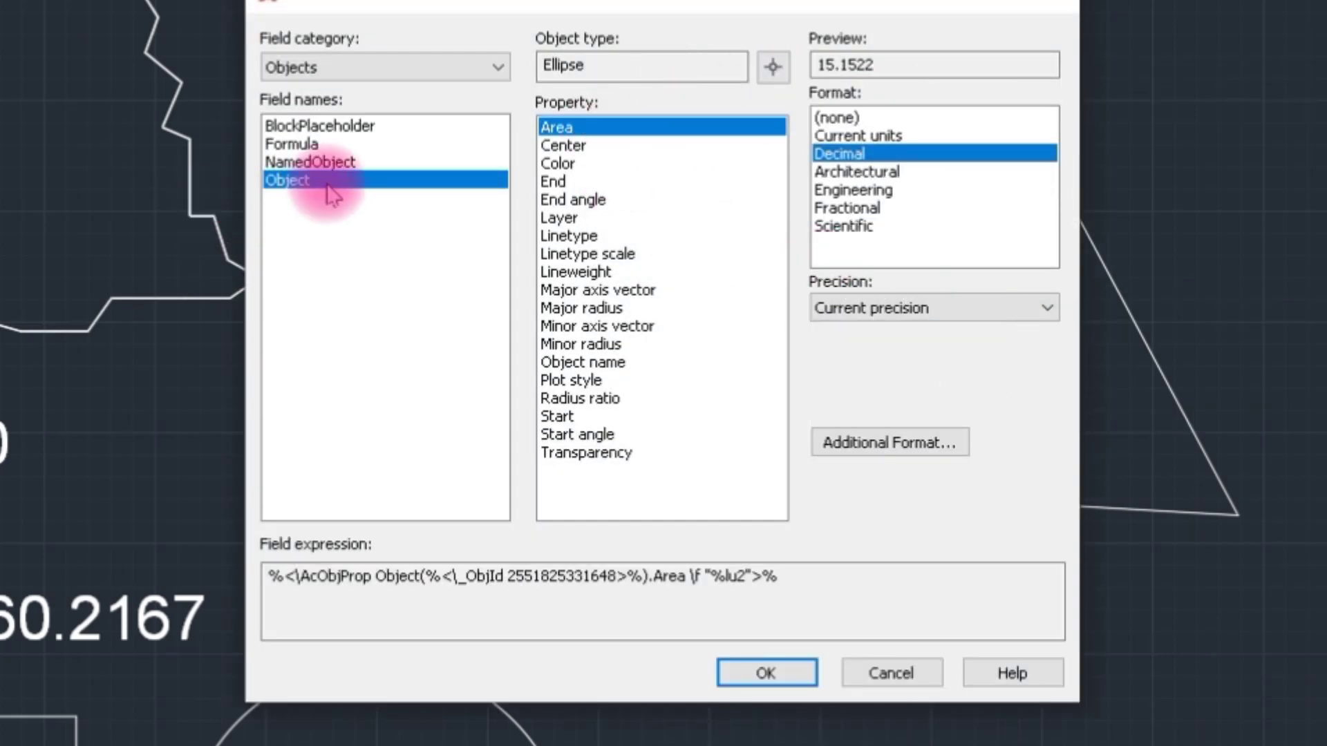
{"action": "left_click", "coordinate": [773, 67]}
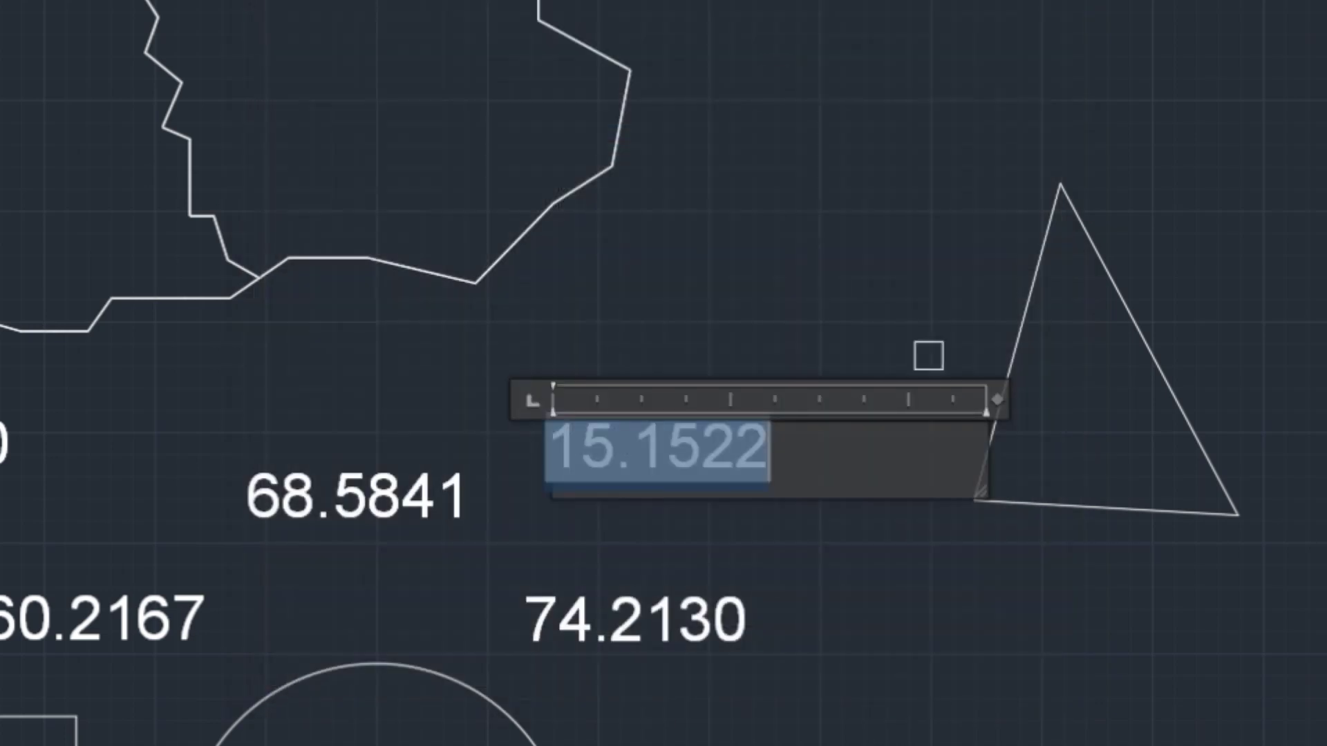
{"action": "left_click", "coordinate": [1026, 311]}
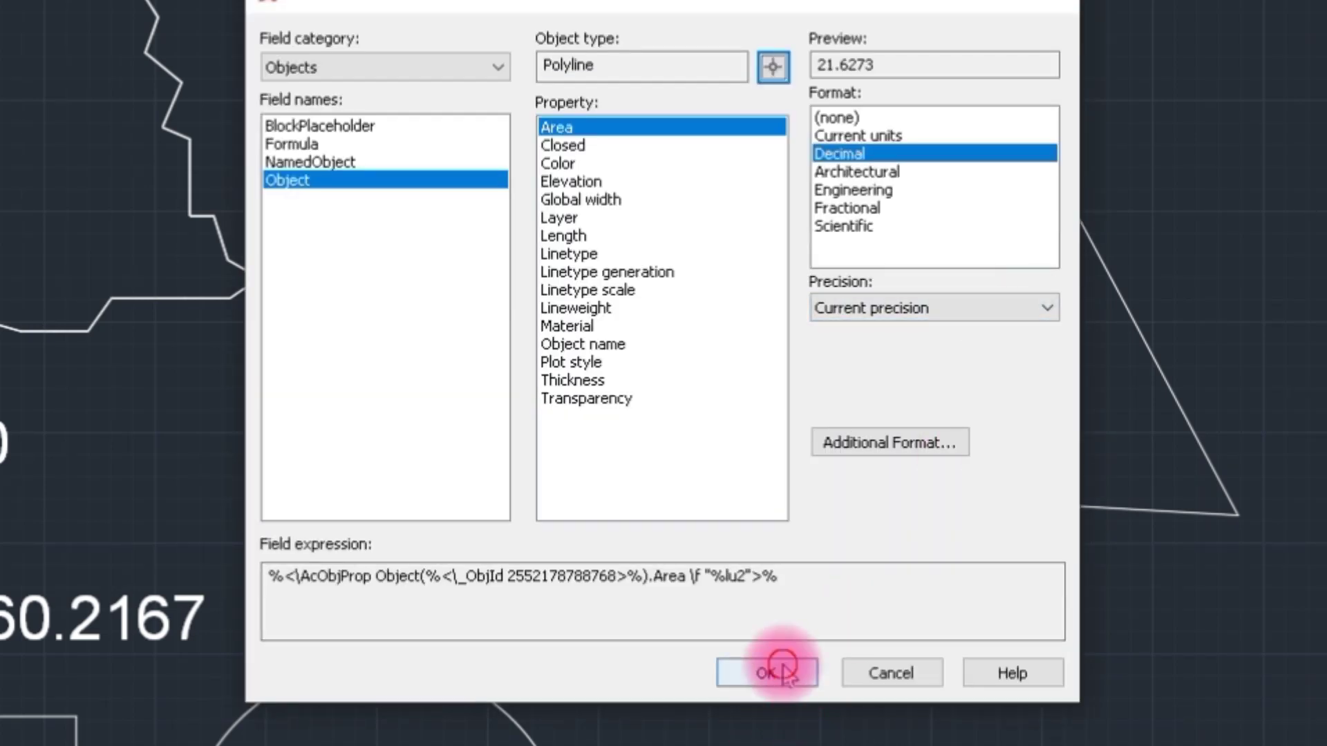
{"action": "left_click", "coordinate": [783, 667]}
{"action": "left_click", "coordinate": [787, 662]}
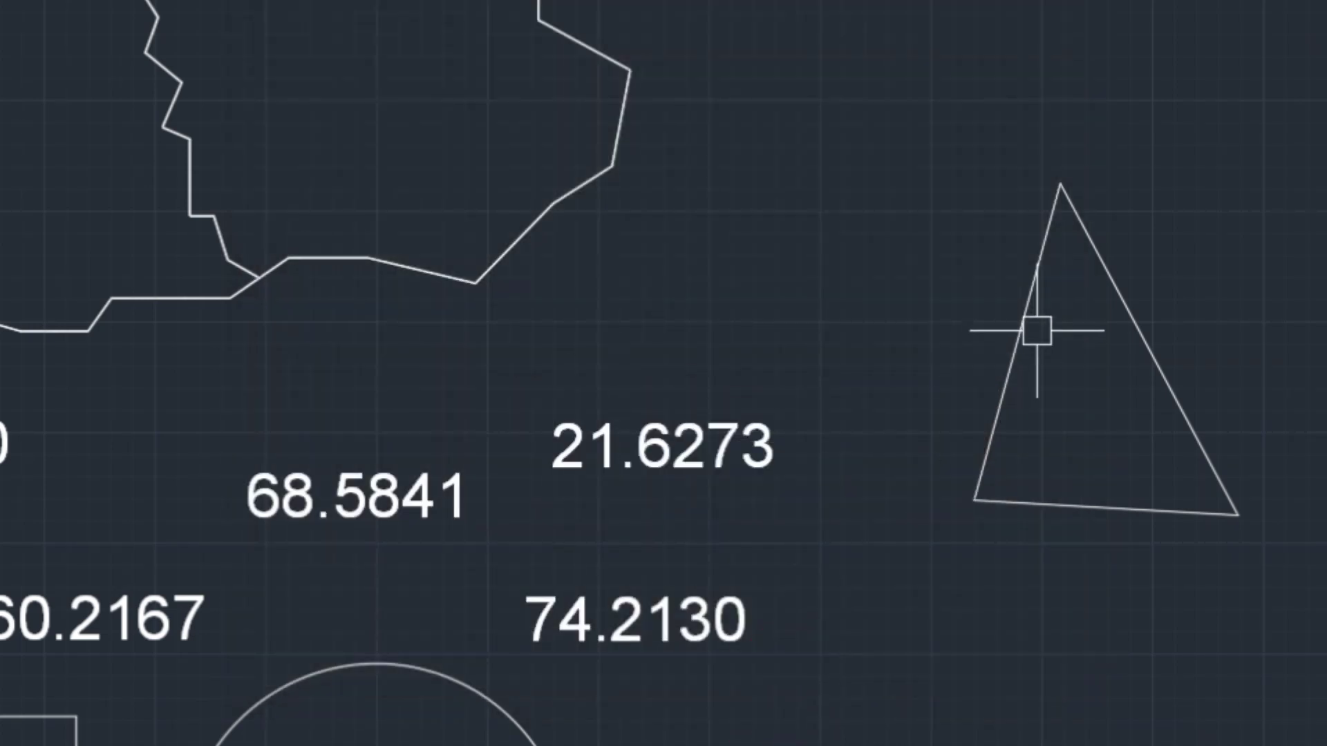
- Run FIELDOBJECTS on the 60.2167 text to show which object its area field is linked to, and exit
{"action": "middle_click_drag", "start_coordinate": [557, 527], "coordinate": [900, 500]}
{"action": "scroll", "coordinate": [696, 518], "scroll_direction": "up", "scroll_amount": 3}
{"action": "scroll", "coordinate": [556, 524], "scroll_direction": "up", "scroll_amount": 3}
{"action": "scroll", "coordinate": [557, 524], "scroll_direction": "down", "scroll_amount": 3}
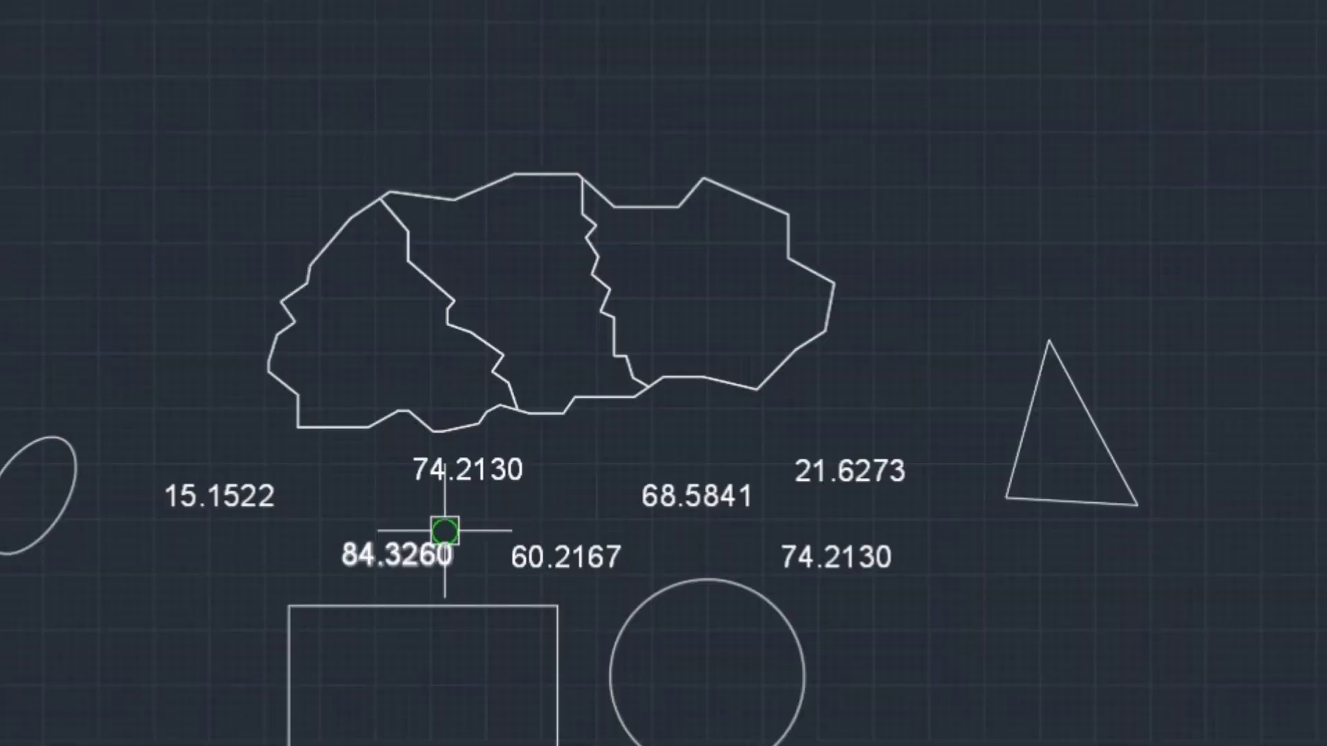
{"action": "middle_click_drag", "start_coordinate": [444, 528], "coordinate": [340, 561]}
{"action": "scroll", "coordinate": [329, 560], "scroll_direction": "up", "scroll_amount": 3}
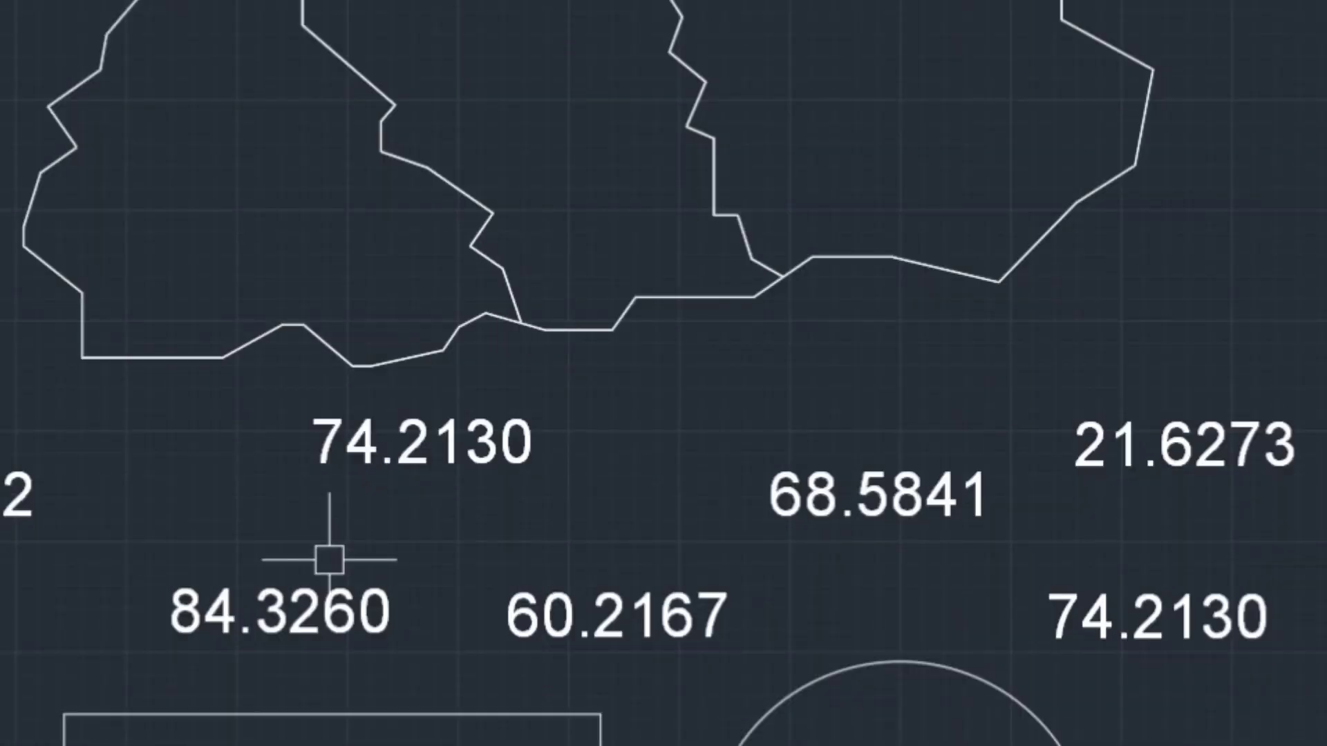
{"action": "type", "text": "FI"}
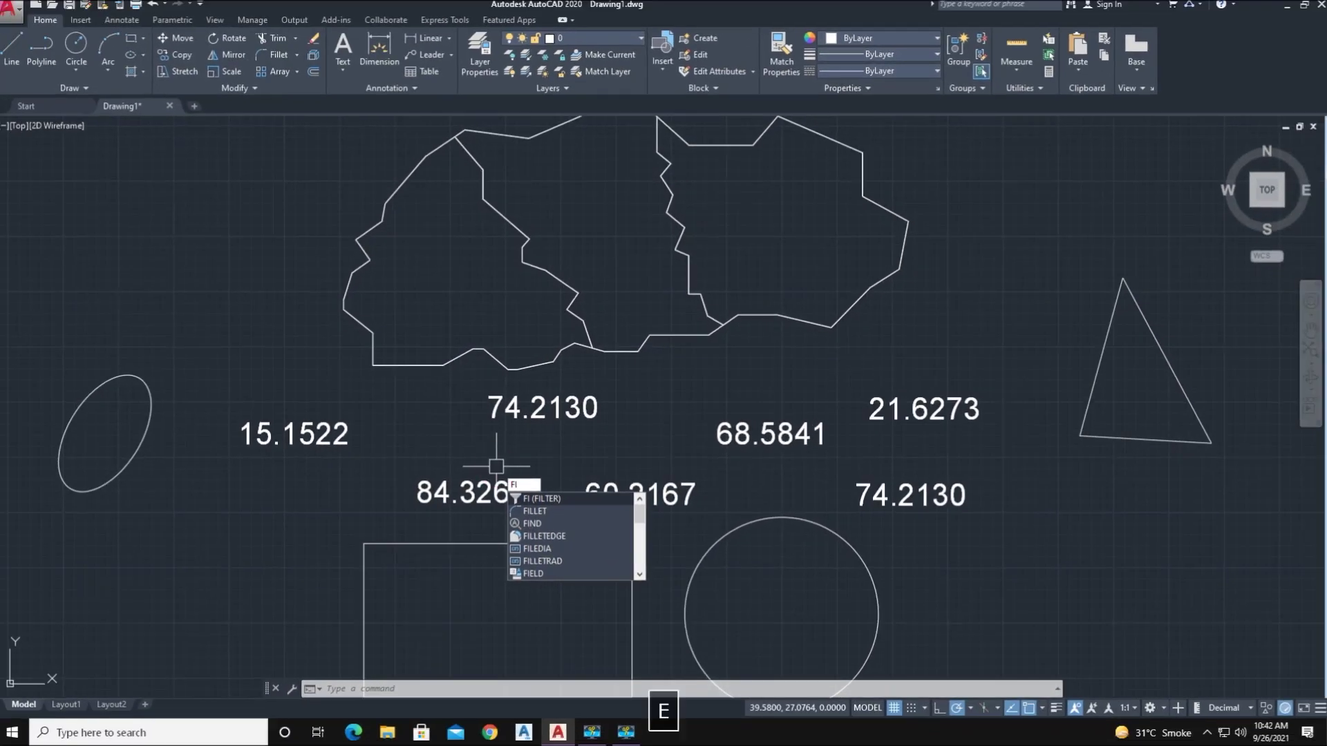
{"action": "type", "text": "ELDa"}
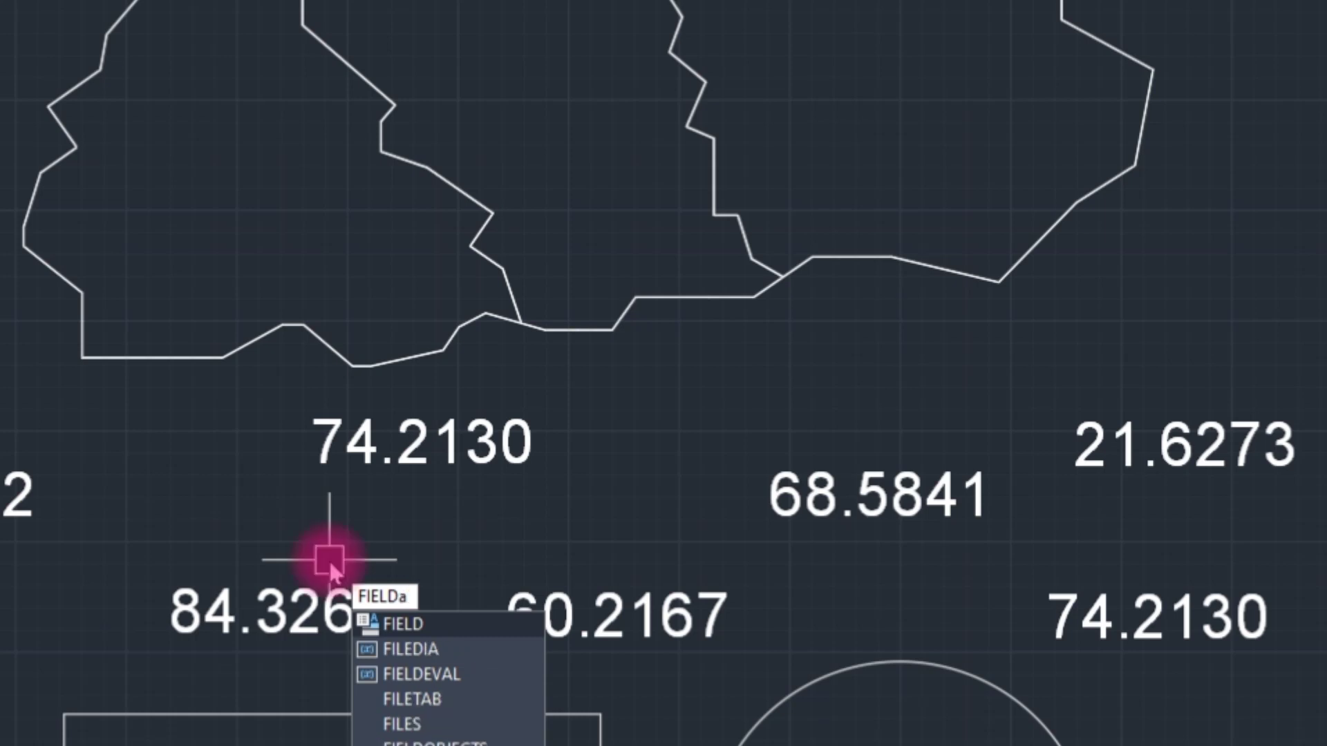
{"action": "key", "text": "BackSpace"}
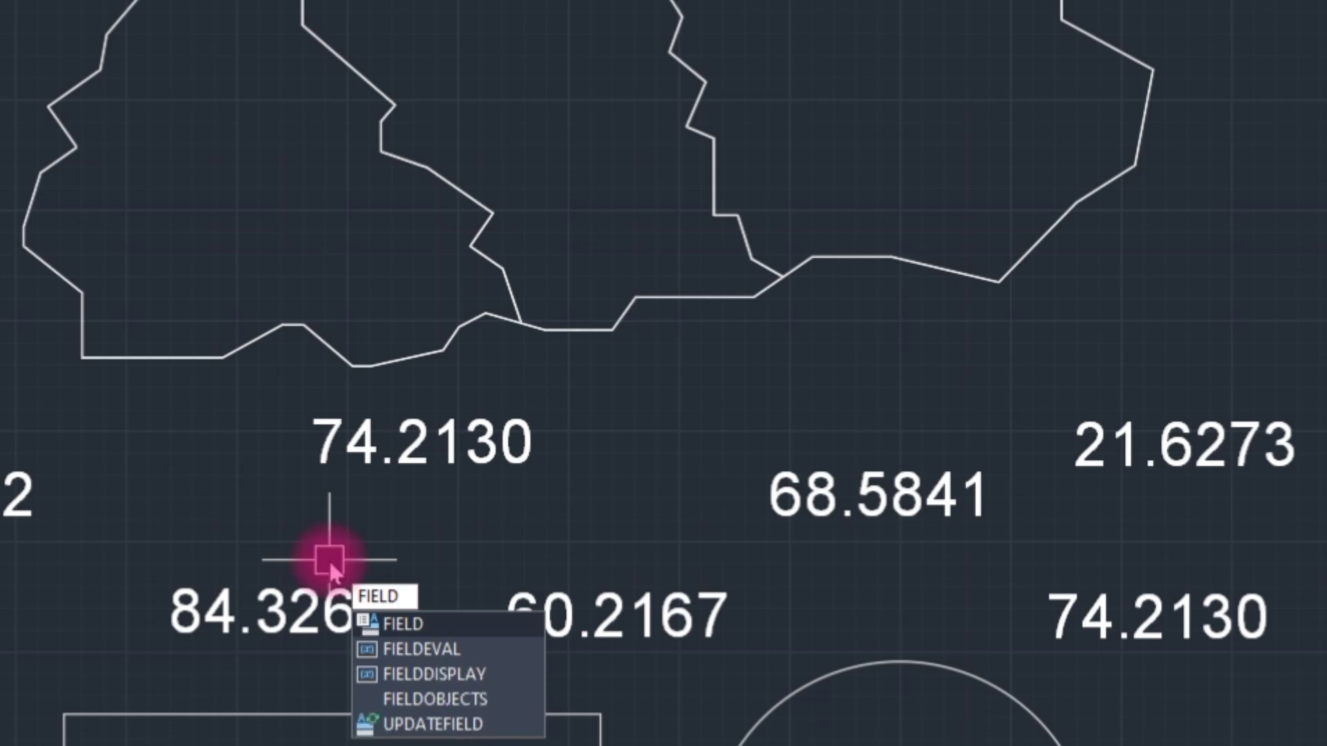
{"action": "type", "text": "O"}
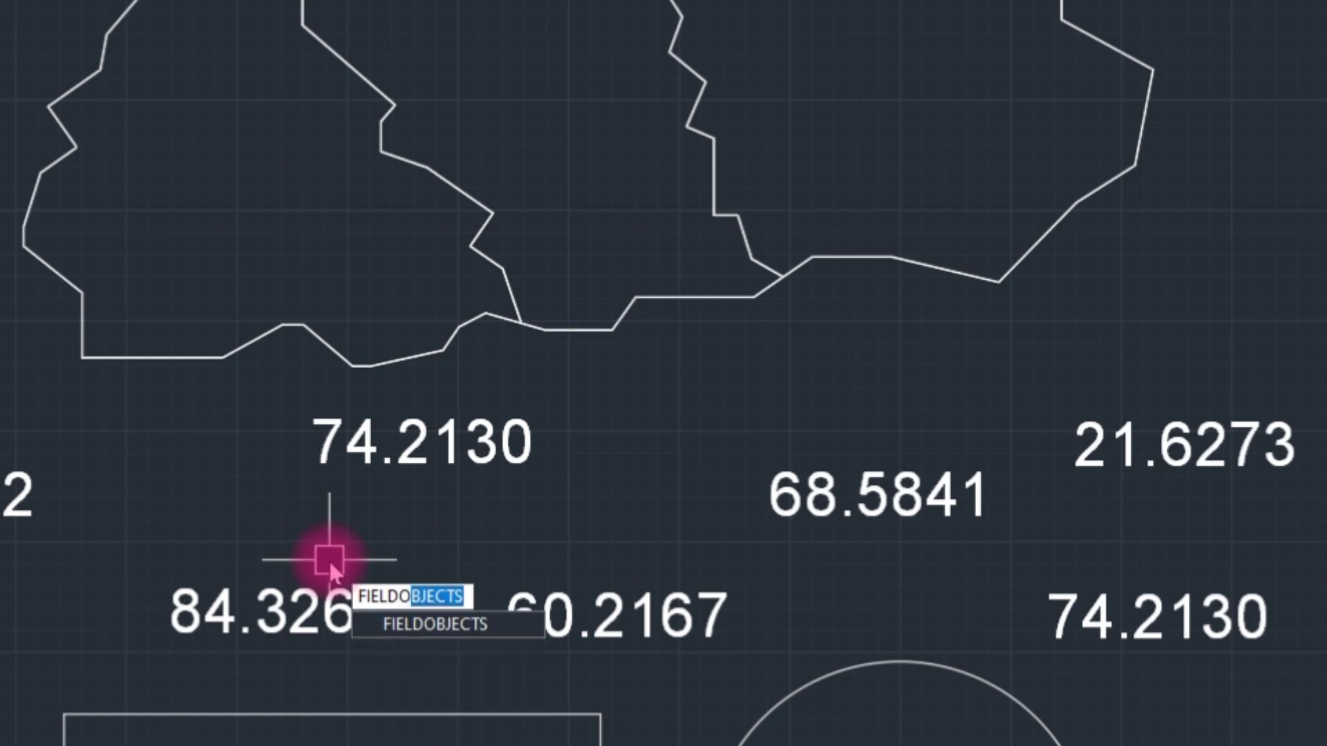
{"action": "type", "text": "BJe"}
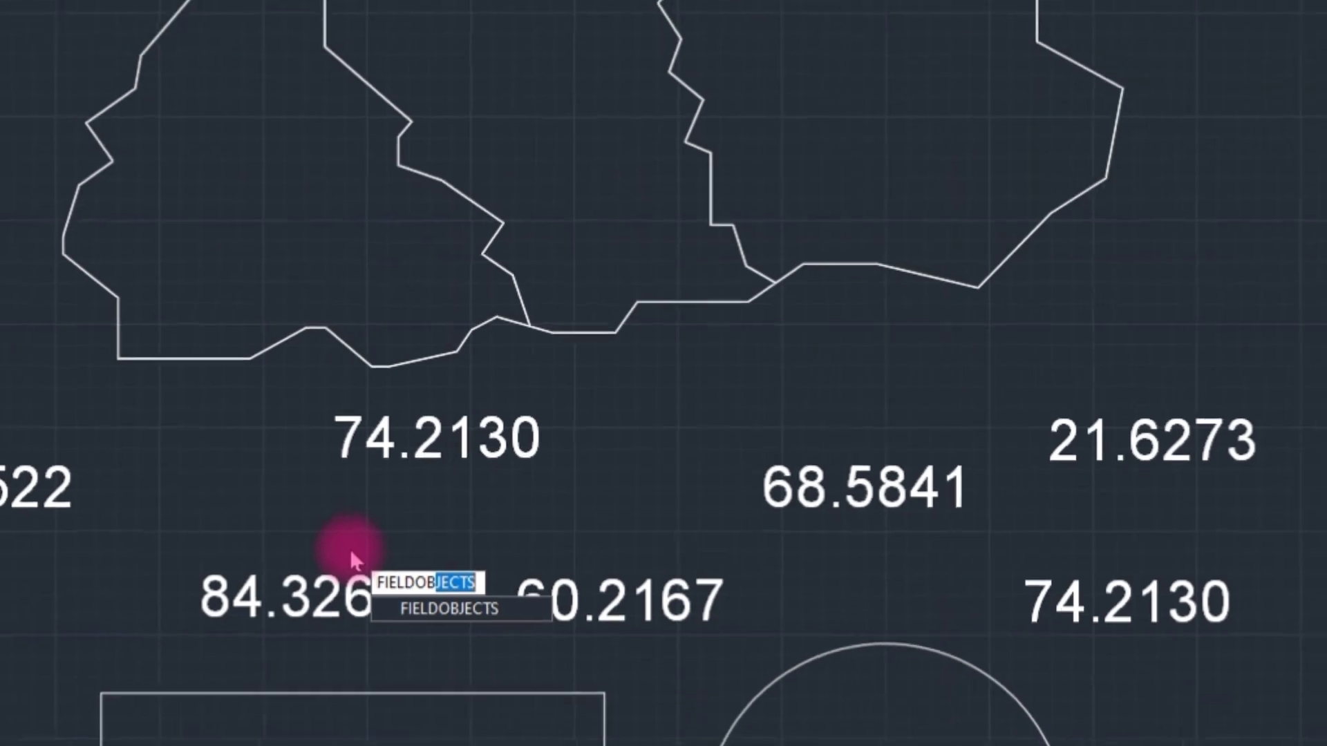
{"action": "type", "text": "ct"}
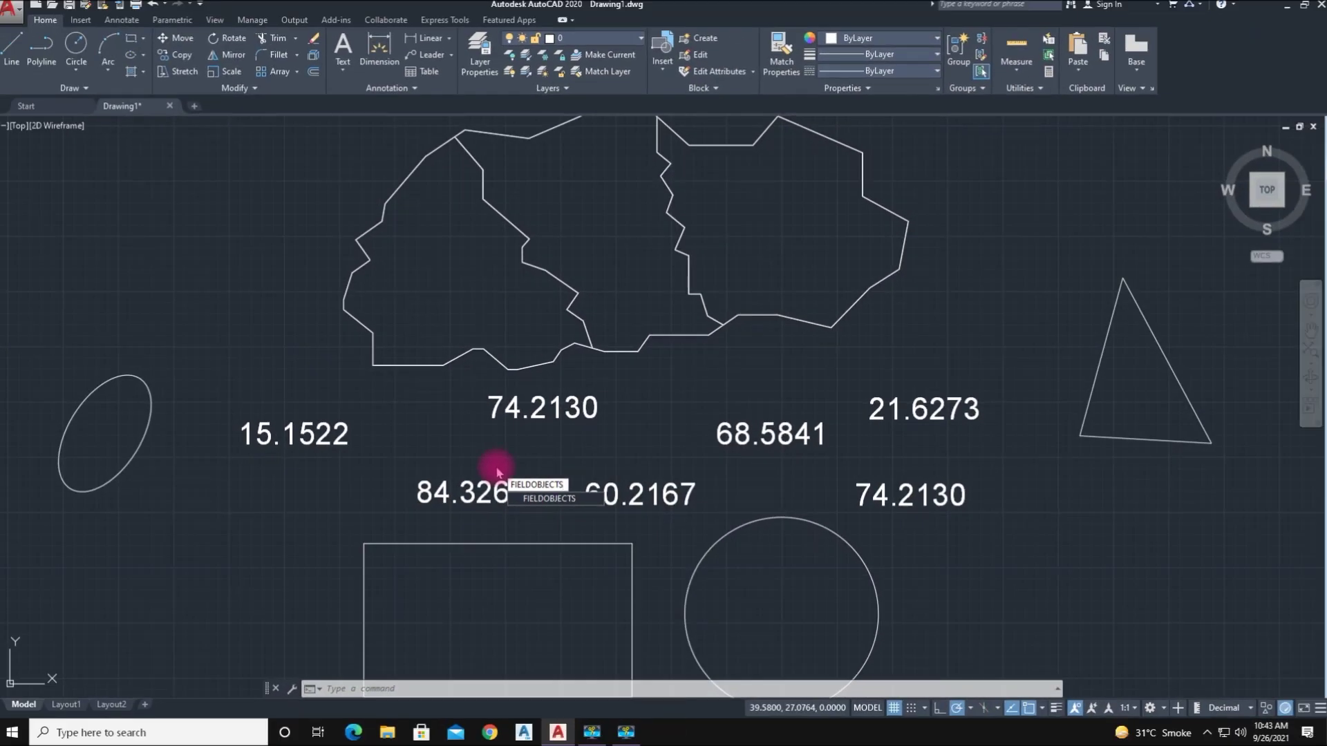
{"action": "key", "text": "space"}
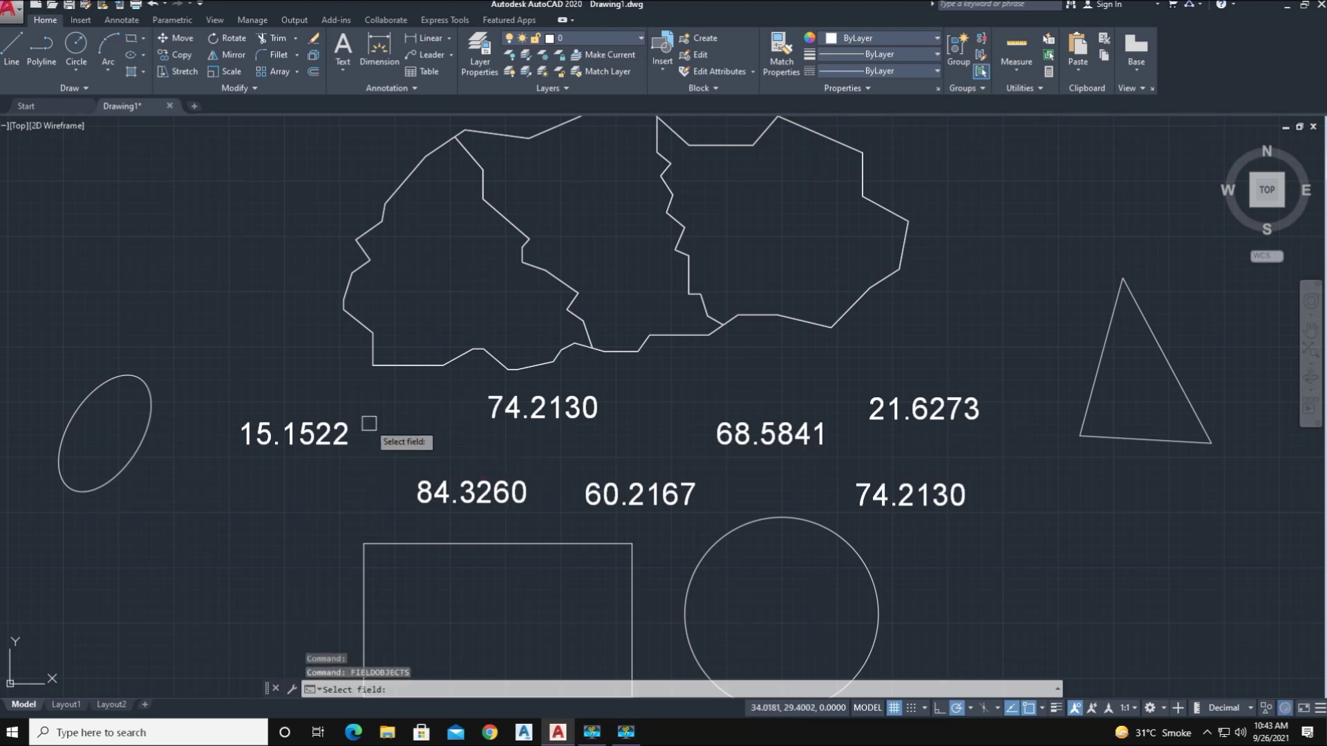
{"action": "left_click", "coordinate": [617, 499]}
{"action": "scroll", "coordinate": [549, 455], "scroll_direction": "down", "scroll_amount": 3}
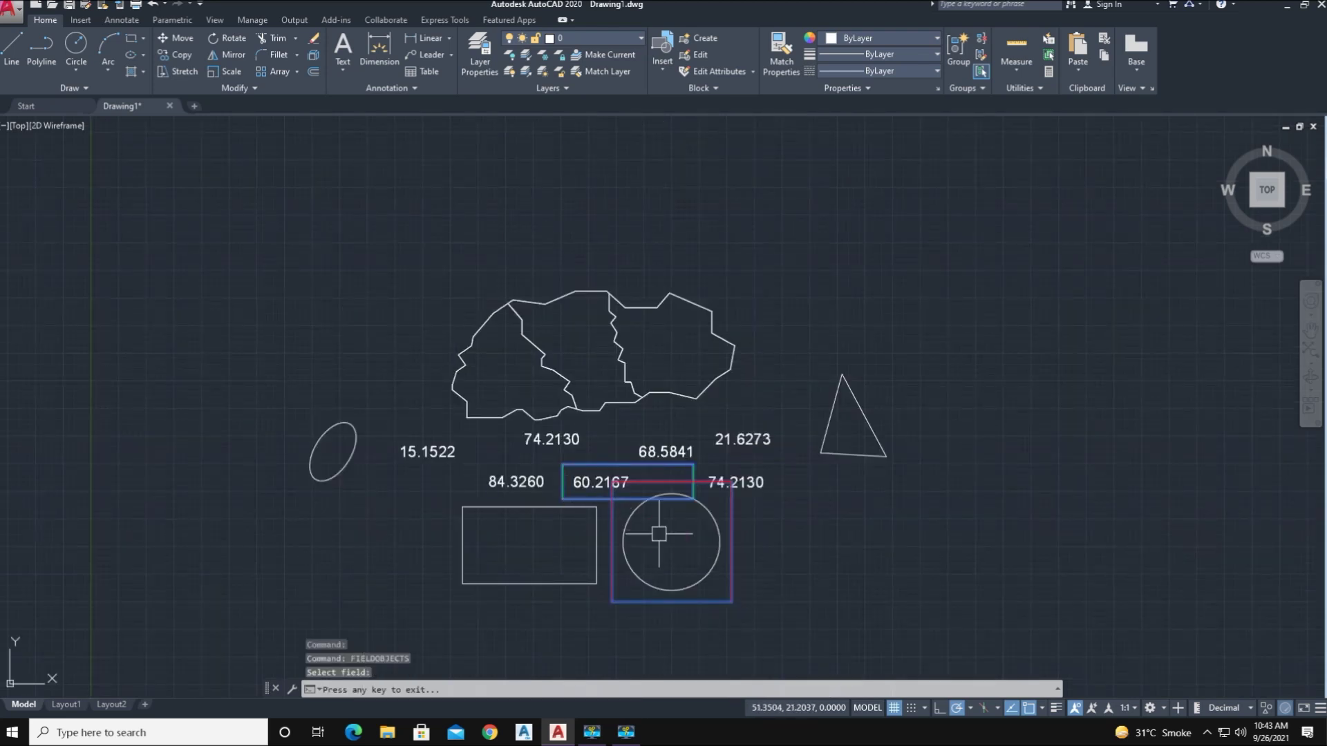
{"action": "scroll", "coordinate": [656, 528], "scroll_direction": "up", "scroll_amount": 3}
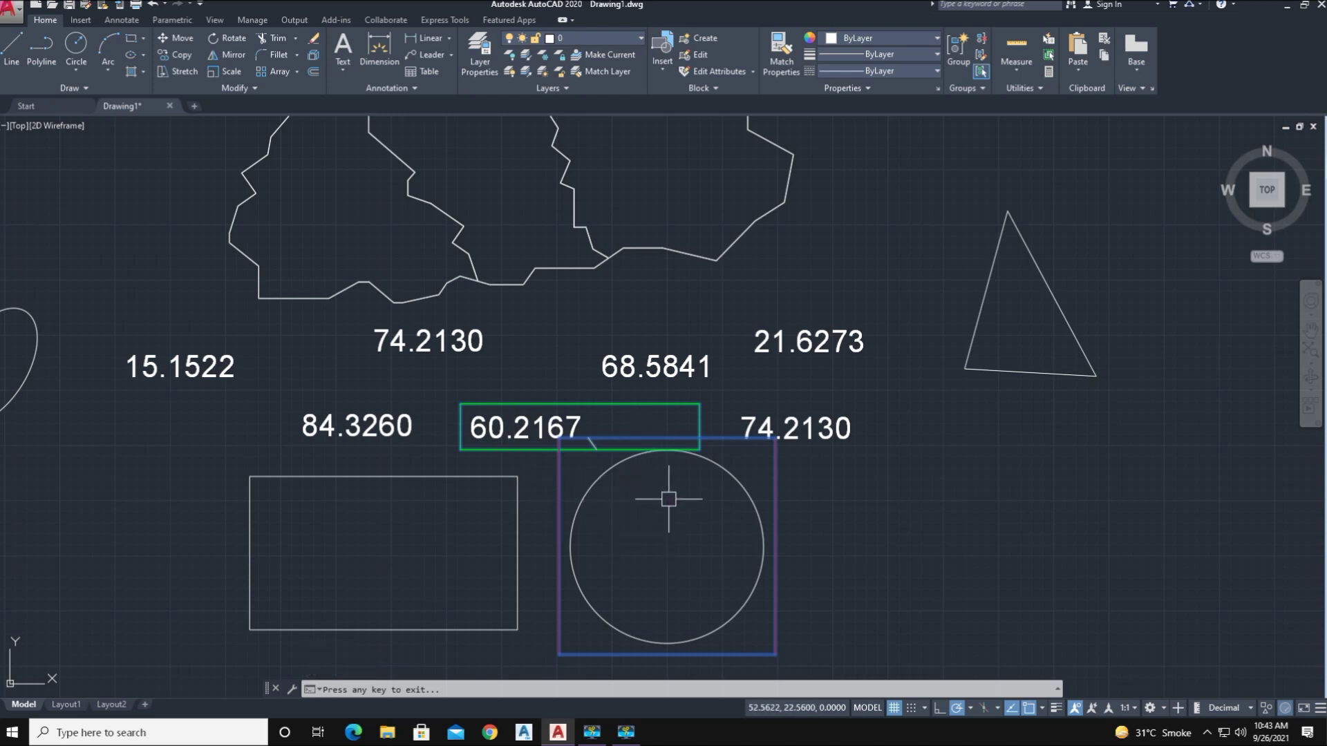
{"action": "key", "text": "Escape"}
- Use FIELDOBJECTS to identify the object linked to the 74.2130 text above the circle
{"action": "left_click", "coordinate": [335, 690]}
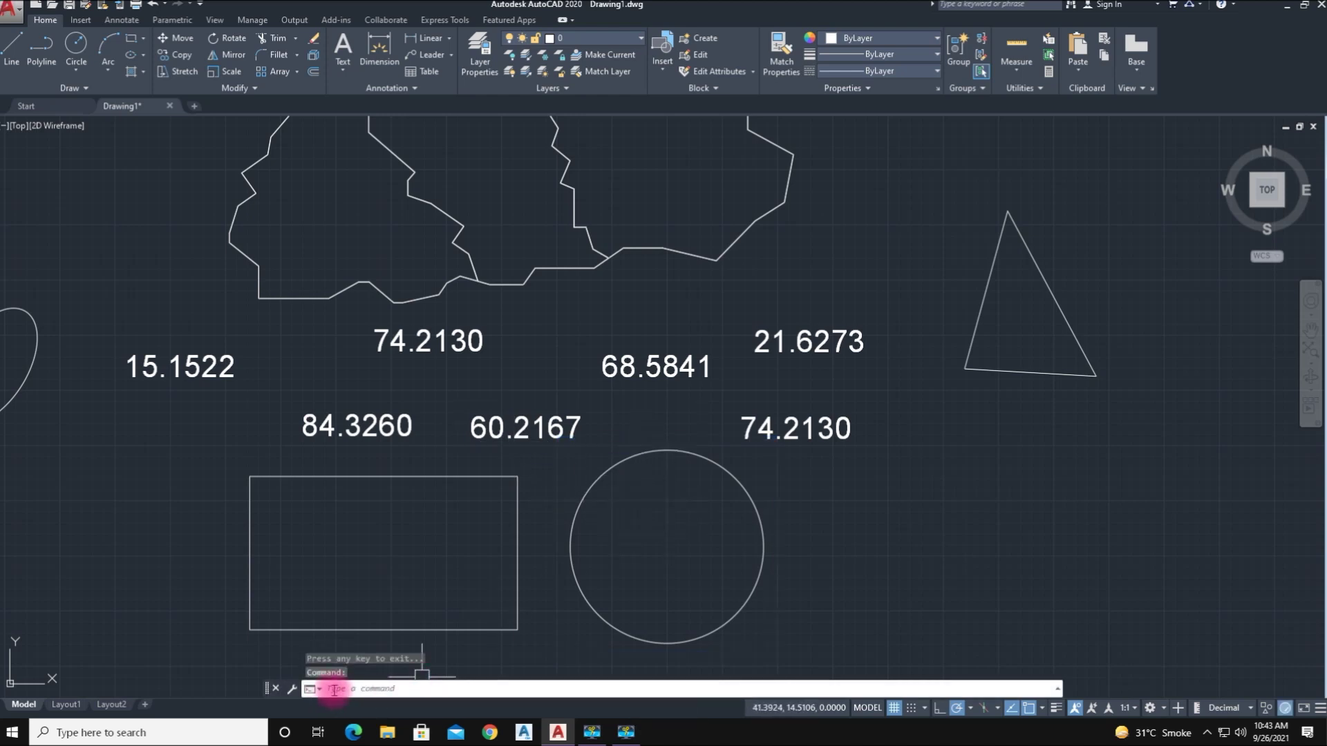
{"action": "left_click", "coordinate": [323, 689]}
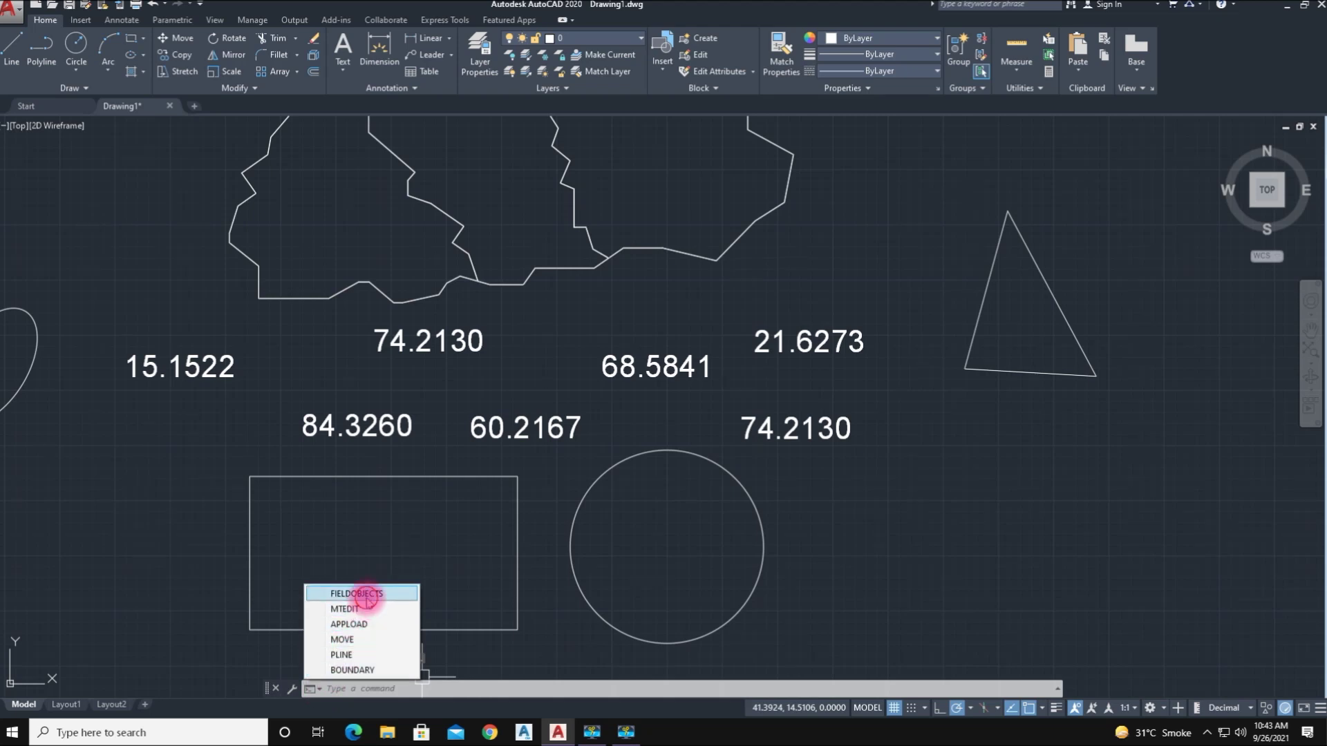
{"action": "left_click", "coordinate": [355, 585]}
{"action": "left_click", "coordinate": [802, 434]}
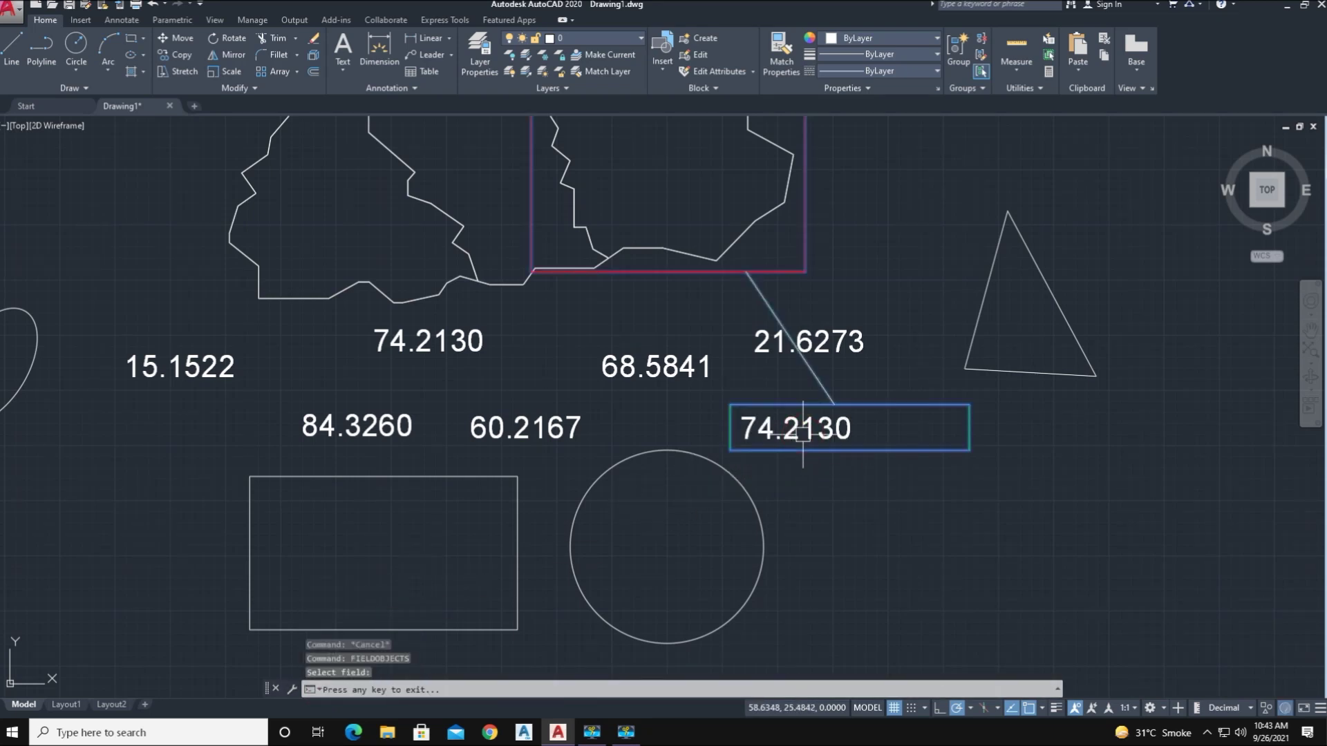
{"action": "middle_click_drag", "start_coordinate": [684, 402], "coordinate": [656, 476]}
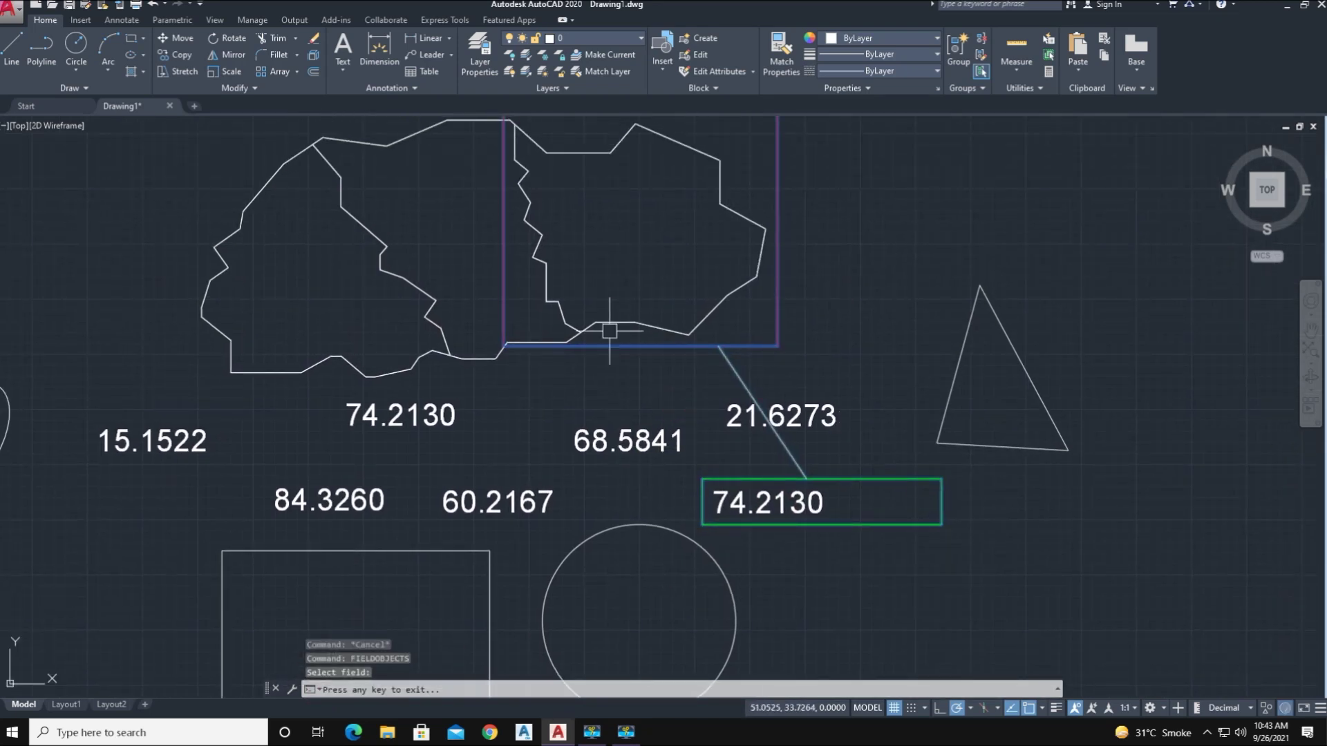
{"action": "middle_click_drag", "start_coordinate": [626, 362], "coordinate": [618, 396]}
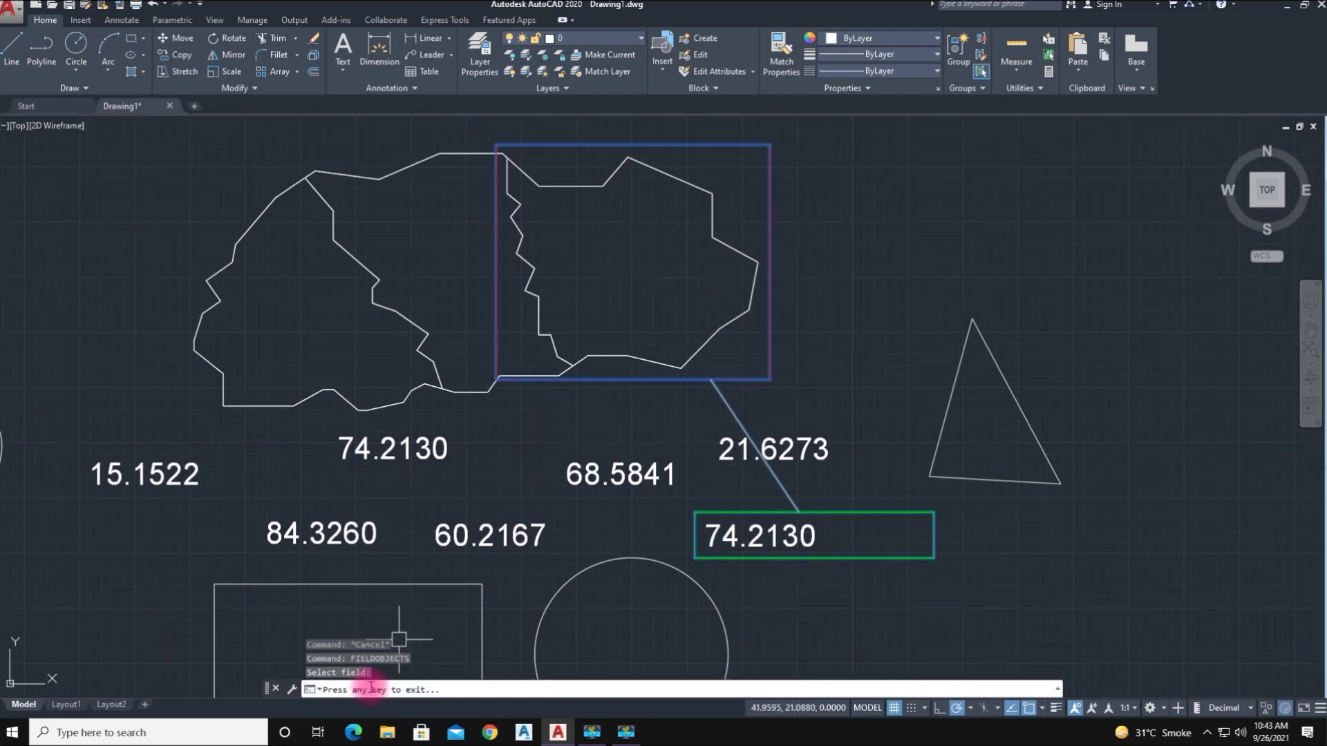
{"action": "key", "text": "space"}
- Use FIELDOBJECTS to identify the object linked to the 74.2130 text just below the irregular outlines
{"action": "key", "text": "space"}
{"action": "key", "text": "space"}
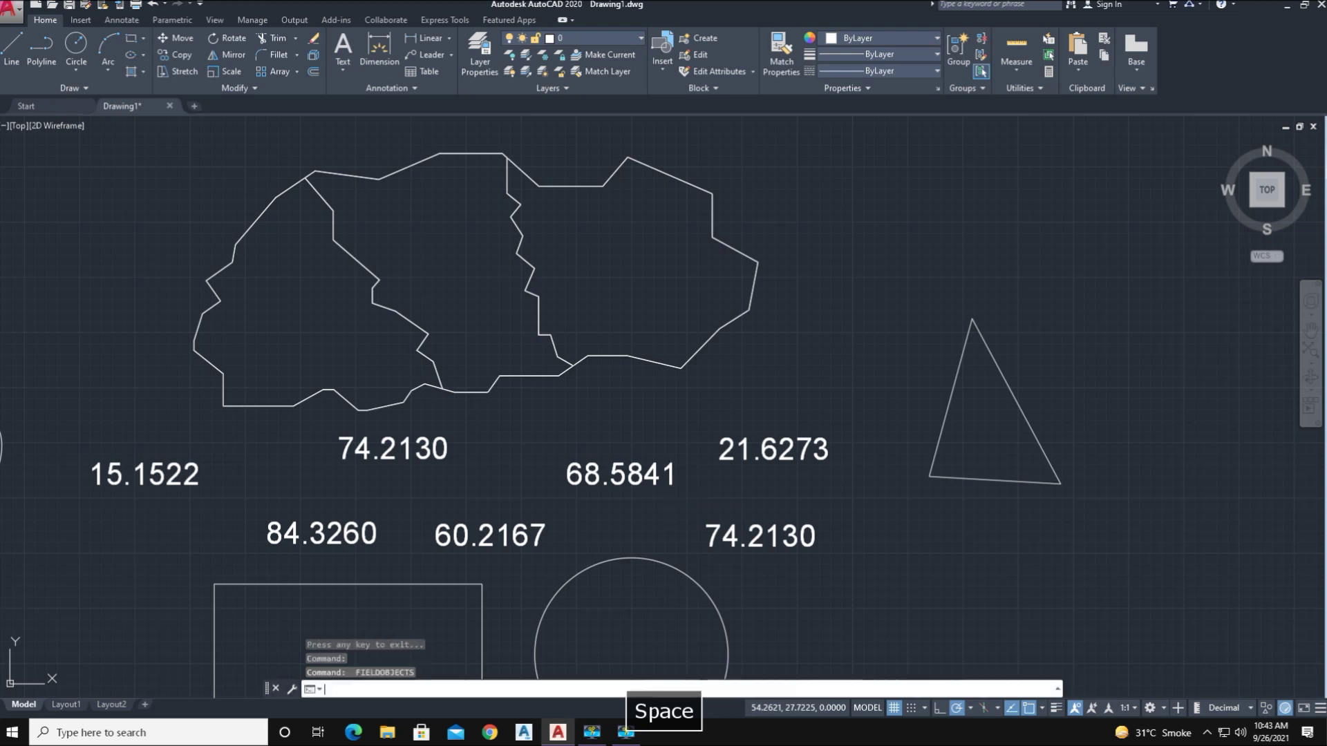
{"action": "left_click", "coordinate": [397, 456]}
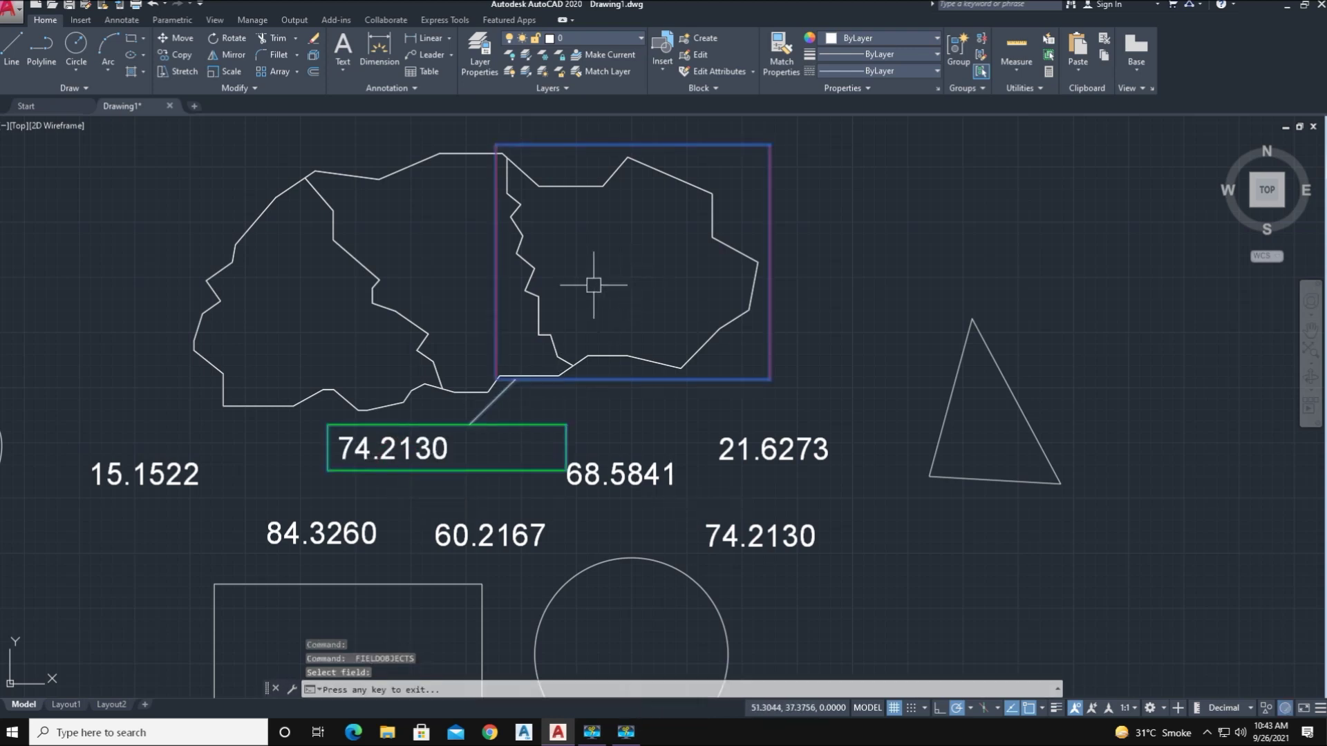
{"action": "key", "text": "space"}
- Use FIELDOBJECTS to identify the object linked to the 15.1522 area text
{"action": "key", "text": "space"}
{"action": "left_click", "coordinate": [153, 476]}
{"action": "middle_click_drag", "start_coordinate": [251, 536], "coordinate": [595, 510]}
{"action": "middle_click_drag", "start_coordinate": [442, 534], "coordinate": [396, 485]}
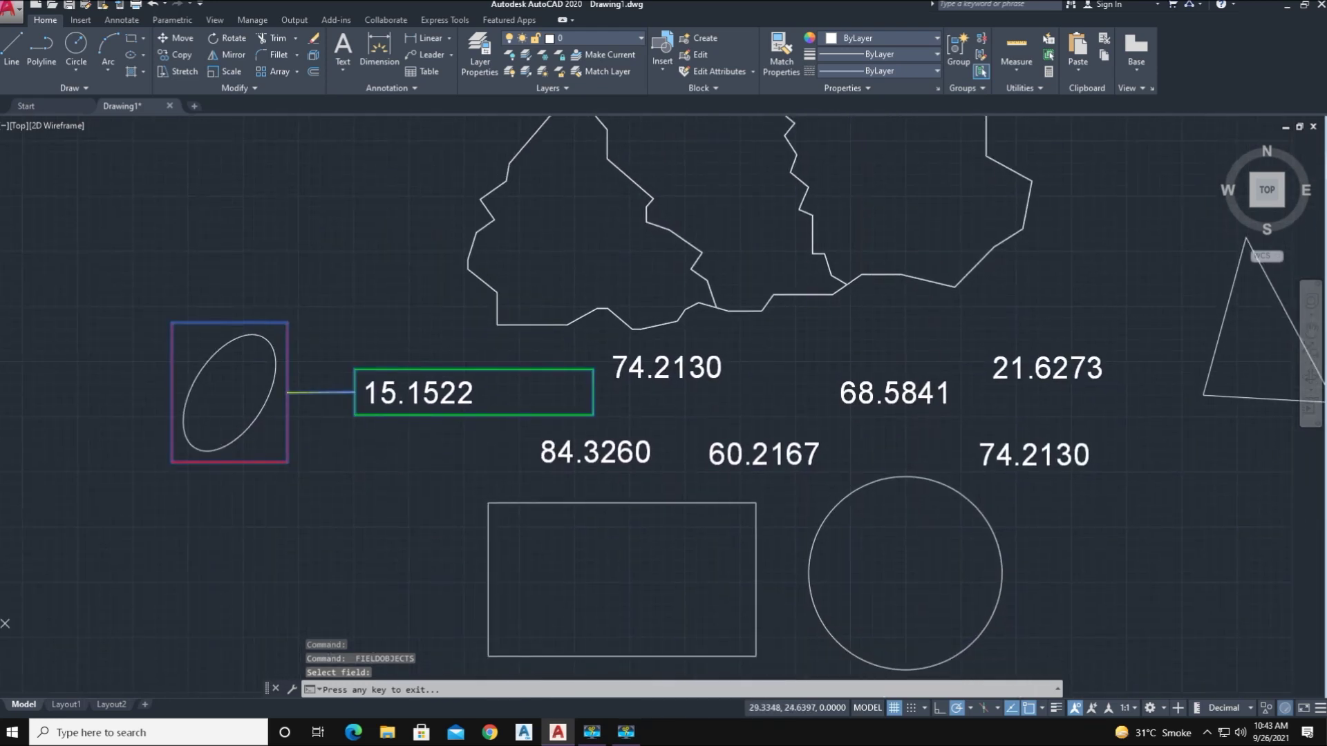
{"action": "key", "text": "space"}
- Check with FIELDOBJECTS the objects linked to the 84.3260 text and to the 74.2130 text above the circle
{"action": "key", "text": "space"}
{"action": "left_click", "coordinate": [617, 455]}
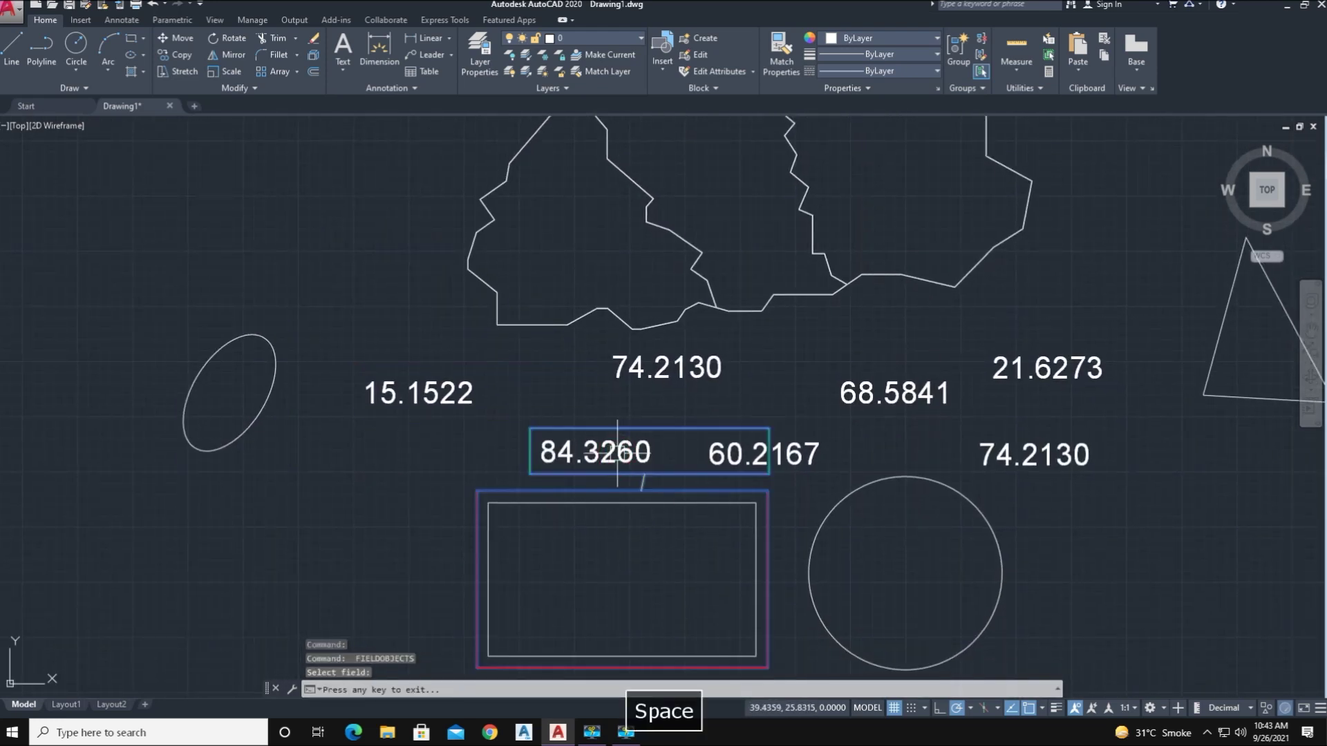
{"action": "key", "text": "space"}
{"action": "key", "text": "space"}
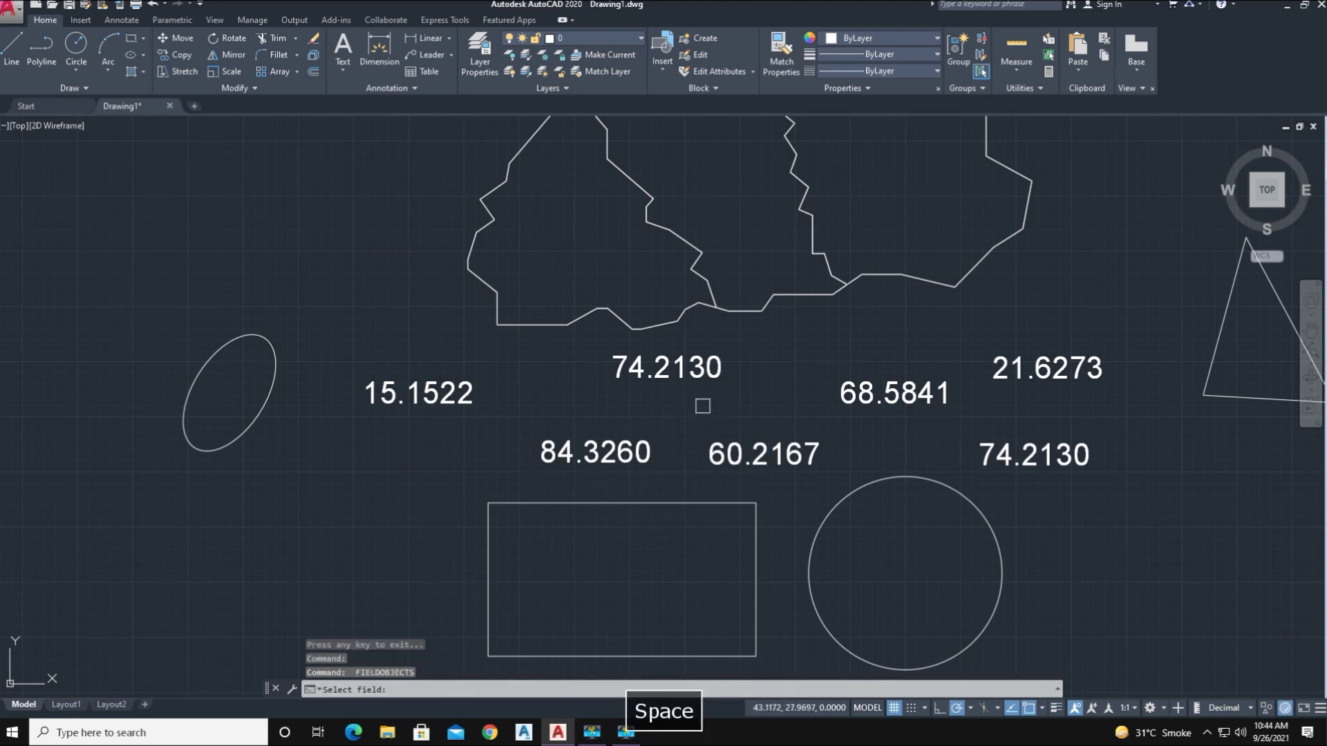
{"action": "left_click", "coordinate": [995, 454]}
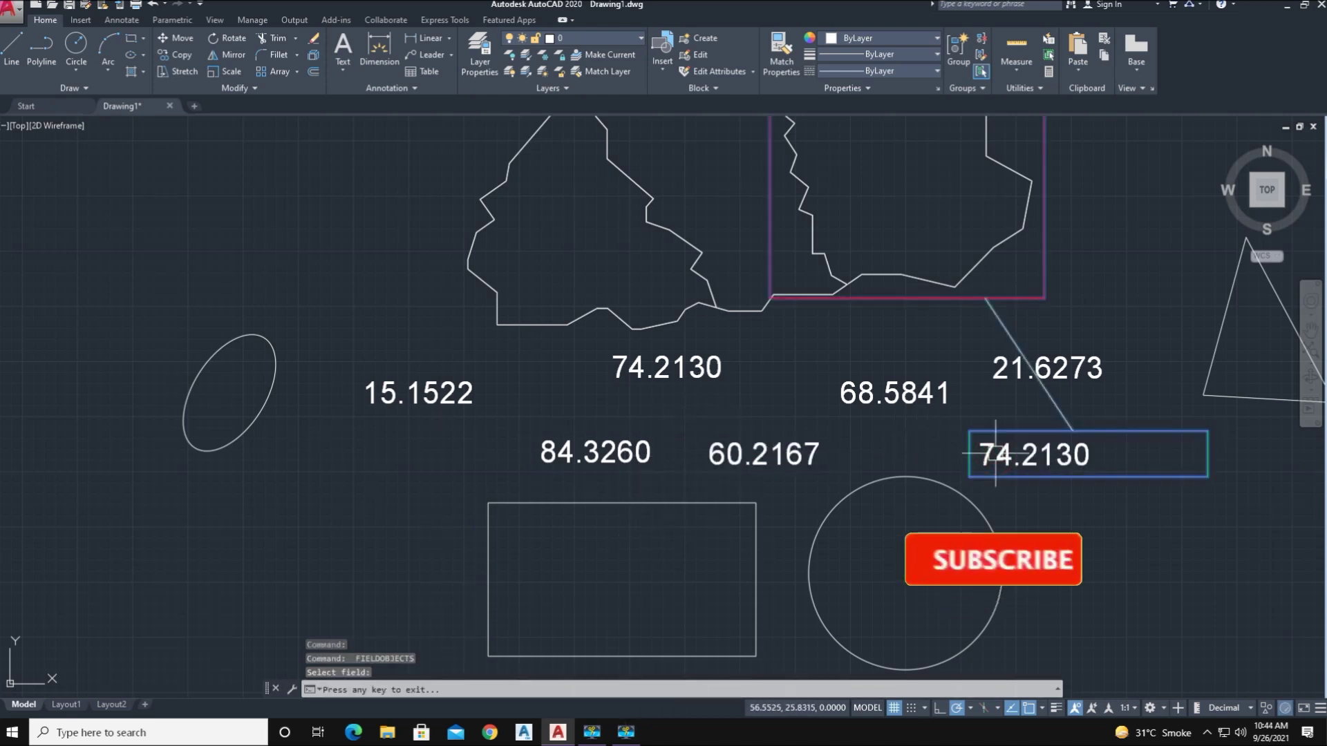
{"action": "key", "text": "space"}
- Use FIELDOBJECTS to identify the object linked to the 68.5841 area text
{"action": "key", "text": "space"}
{"action": "left_click", "coordinate": [876, 412]}
{"action": "mouse_move", "coordinate": [662, 386]}
{"action": "middle_mouse_down"}
{"action": "mouse_move", "coordinate": [564, 444]}
{"action": "mouse_move", "coordinate": [494, 451]}
{"action": "middle_mouse_up"}
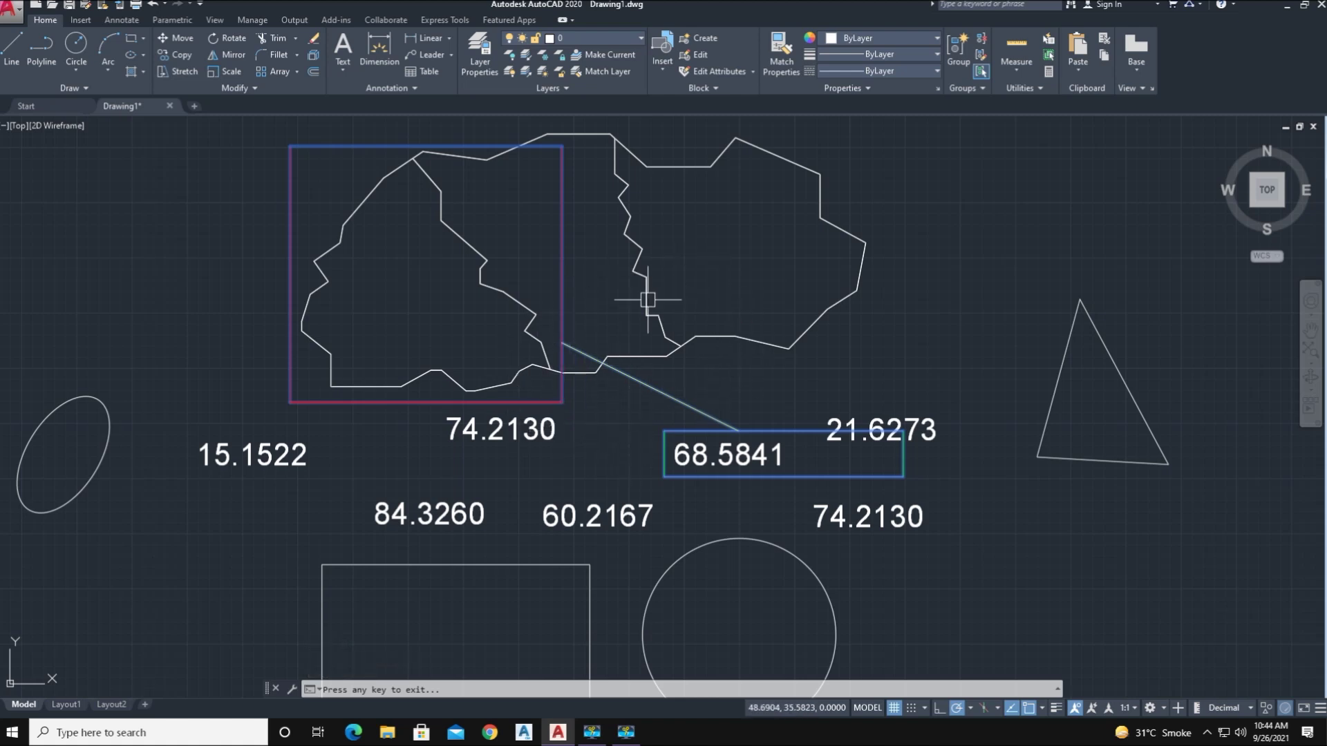
{"action": "left_click_drag", "start_coordinate": [647, 420], "coordinate": [561, 420]}
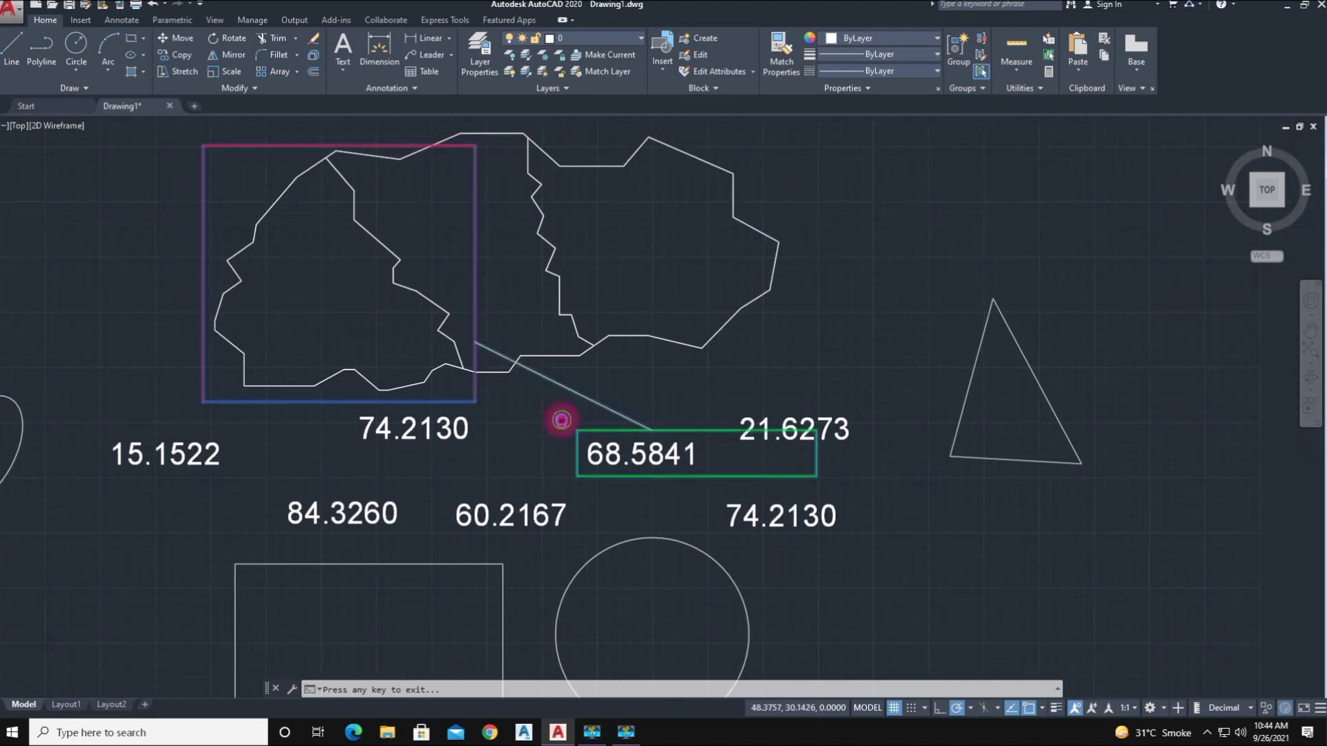
- Examine the outline linked to the 68.5841 area text and end the FIELDOBJECTS highlight
{"action": "scroll", "coordinate": [521, 406], "scroll_direction": "down", "scroll_amount": 3}
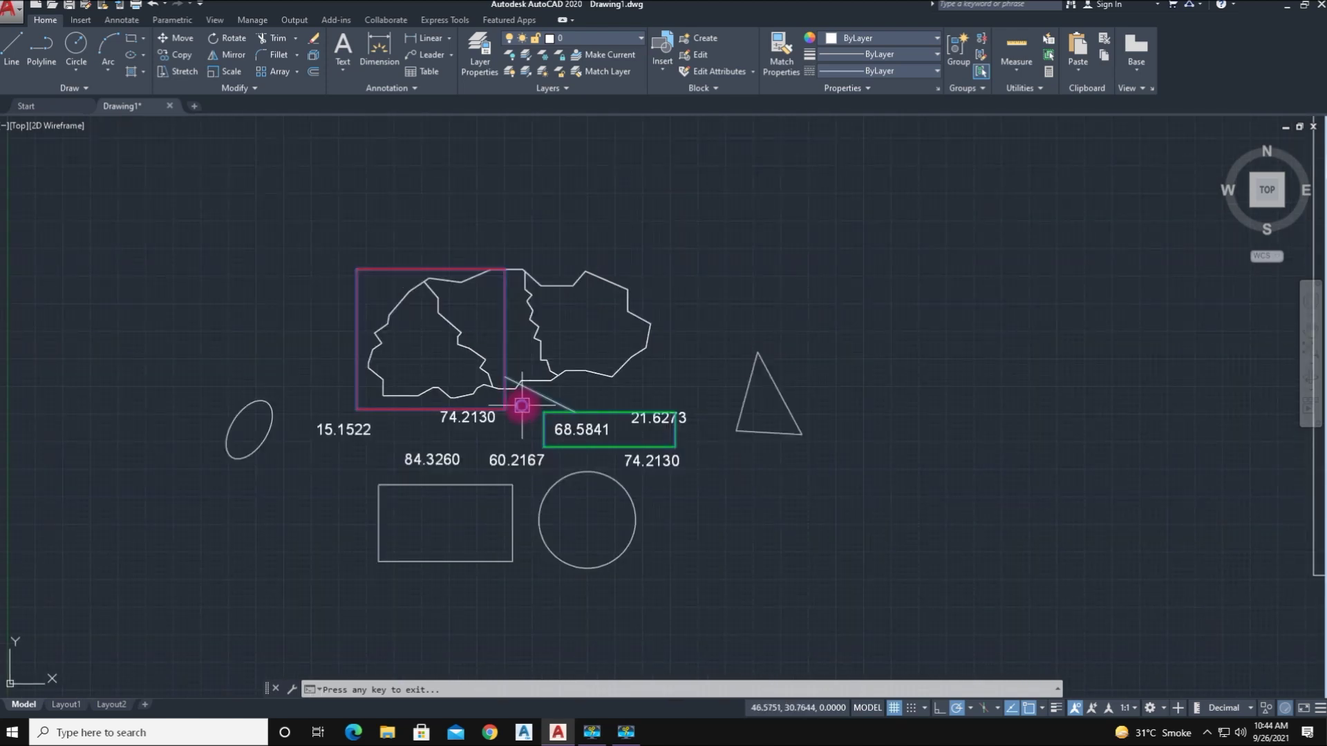
{"action": "scroll", "coordinate": [522, 405], "scroll_direction": "up", "scroll_amount": 3}
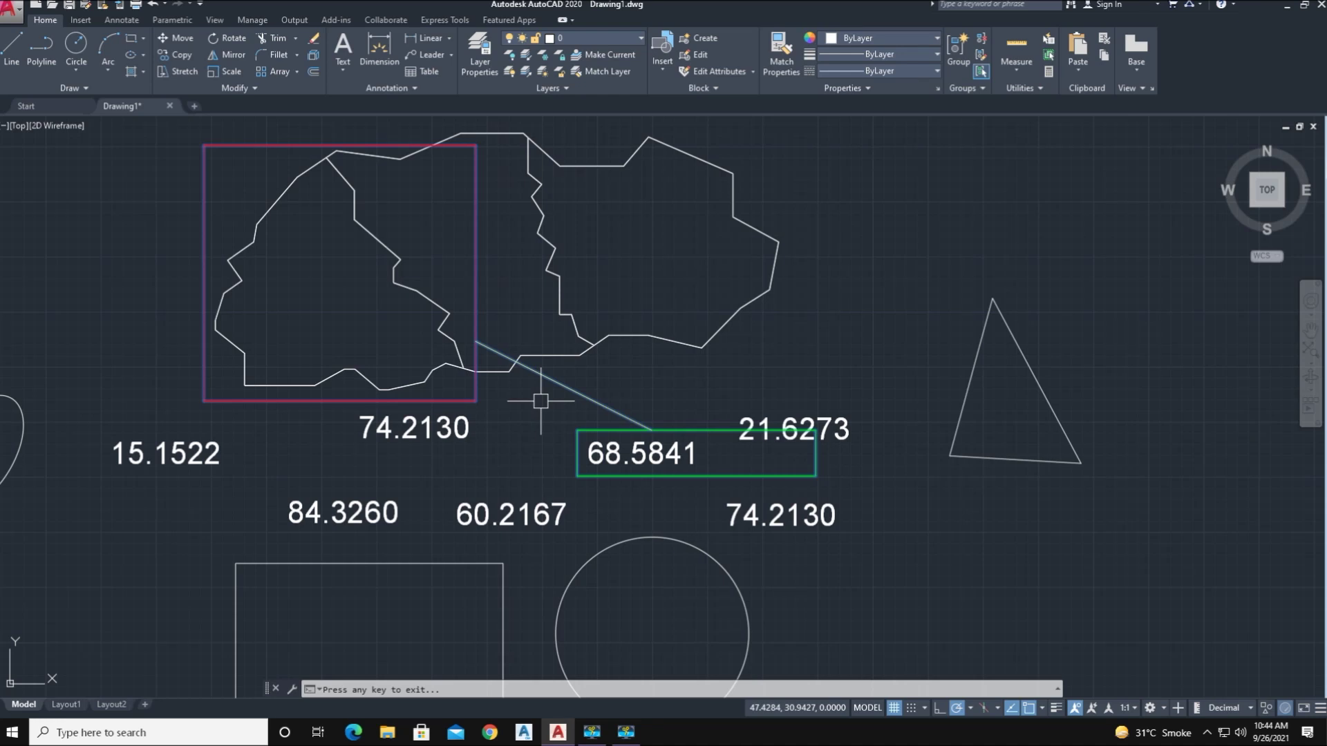
{"action": "key", "text": "Escape"}
- Draw a small rectangle below the ellipse, beside the existing rectangle
{"action": "middle_click", "coordinate": [646, 484]}
{"action": "middle_click", "coordinate": [646, 483]}
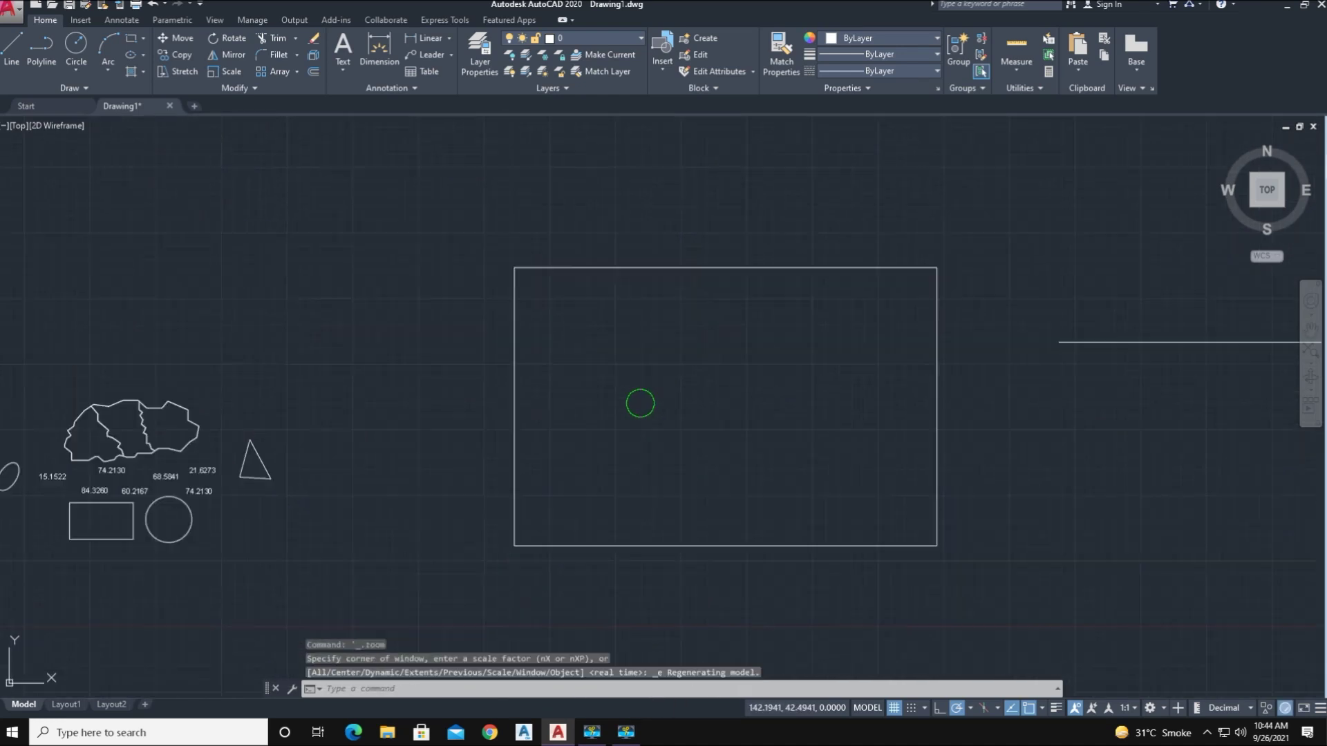
{"action": "type", "text": "rec"}
{"action": "key", "text": "space"}
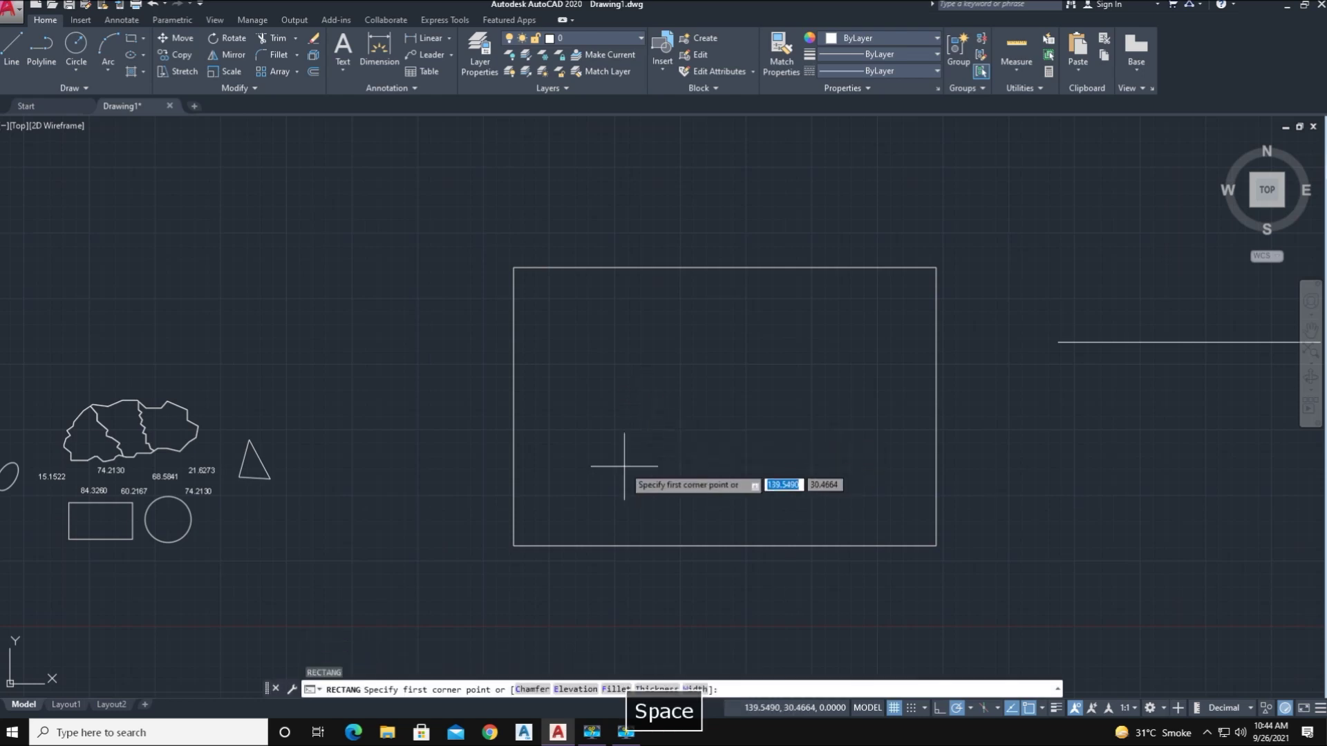
{"action": "scroll", "coordinate": [613, 467], "scroll_direction": "down", "scroll_amount": 5}
{"action": "scroll", "coordinate": [477, 472], "scroll_direction": "up", "scroll_amount": 6}
{"action": "left_click", "coordinate": [326, 548]}
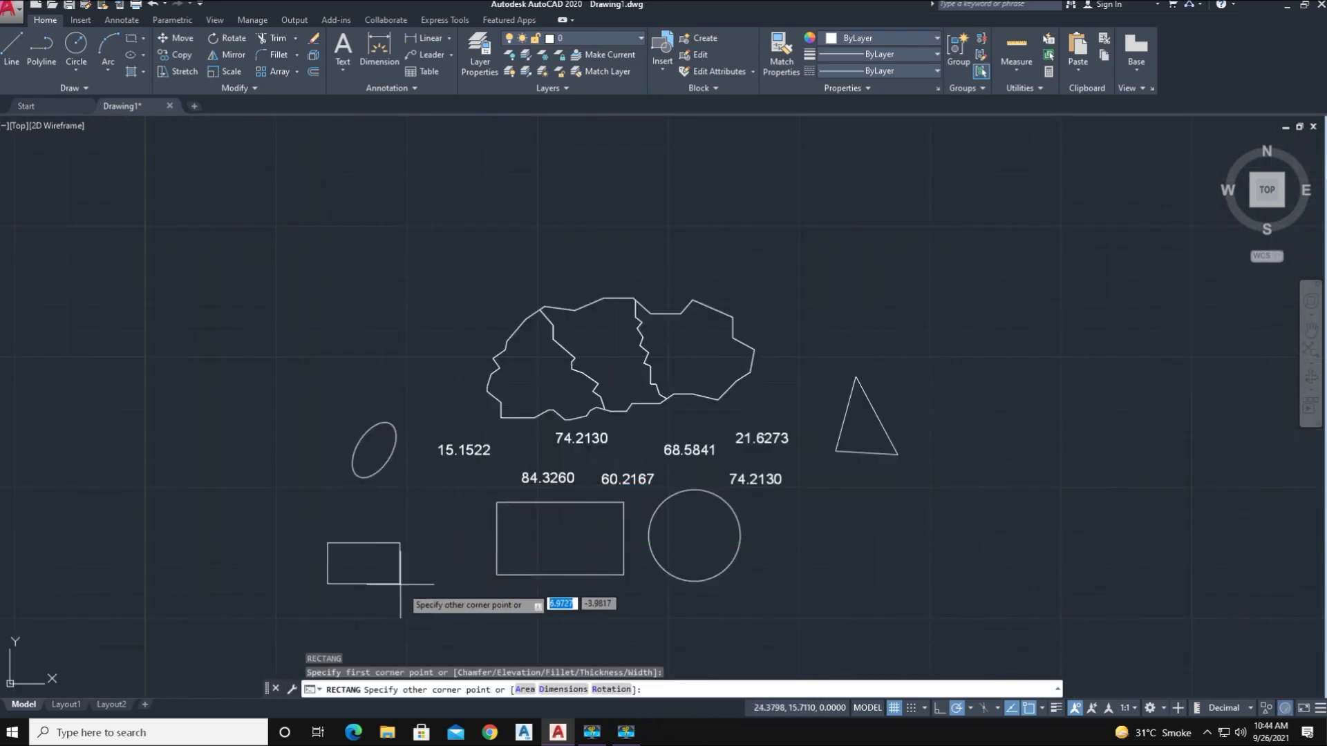
{"action": "left_click", "coordinate": [412, 598]}
- Place a multiline text box below the 15.1522 text, above the new small rectangle
{"action": "scroll", "coordinate": [349, 557], "scroll_direction": "up", "scroll_amount": 5}
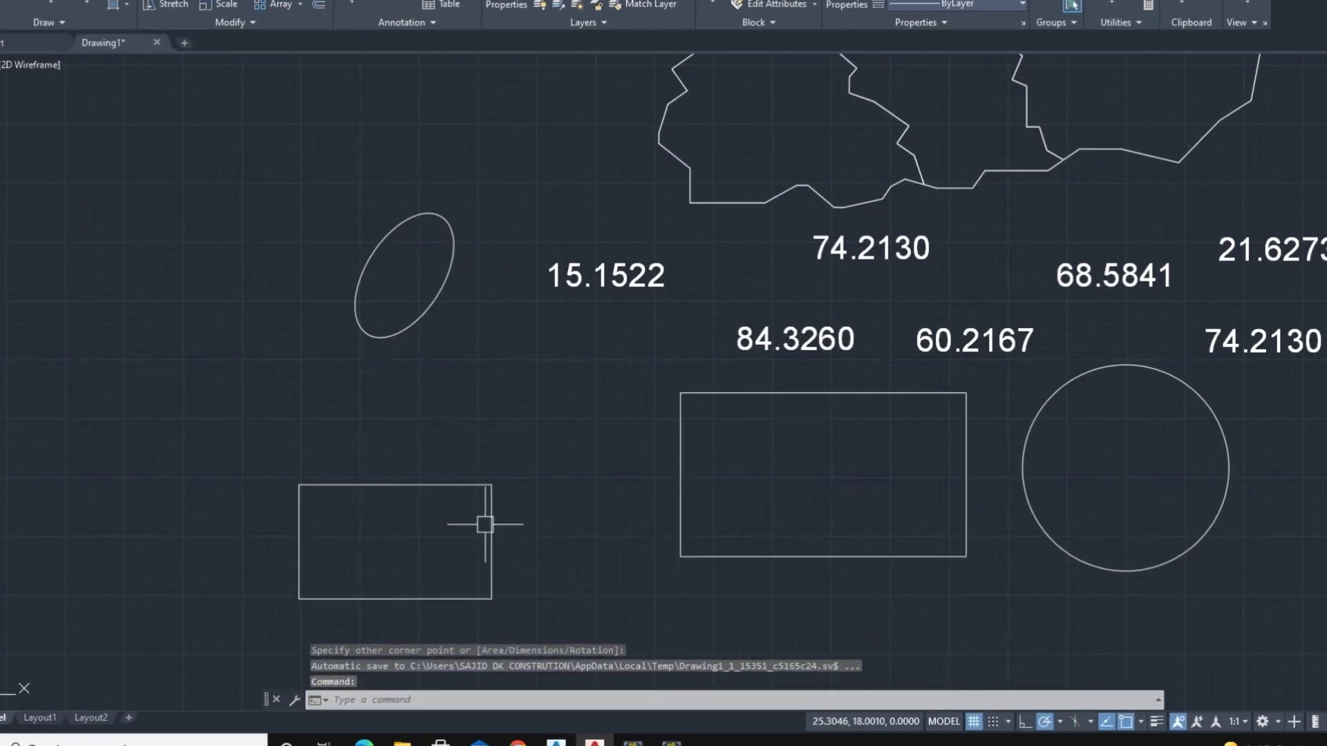
{"action": "type", "text": "MR"}
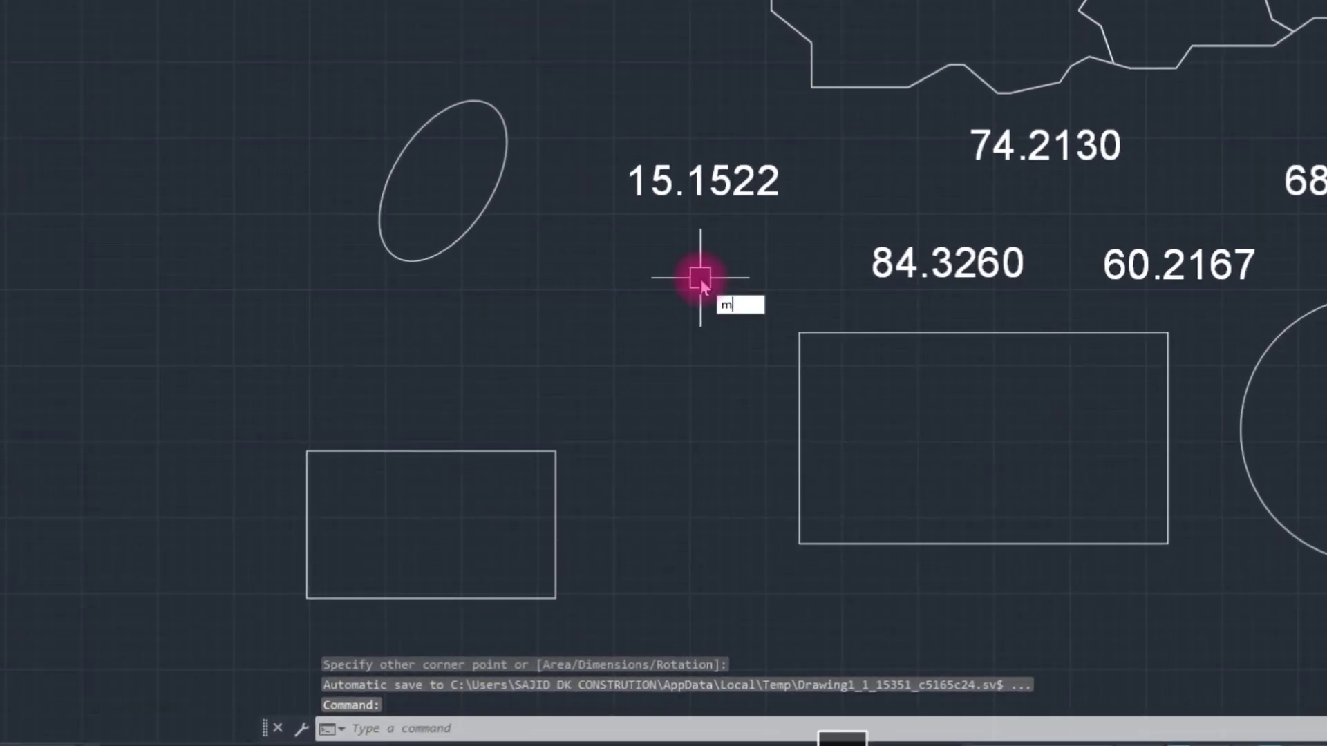
{"action": "key", "text": "BackSpace"}
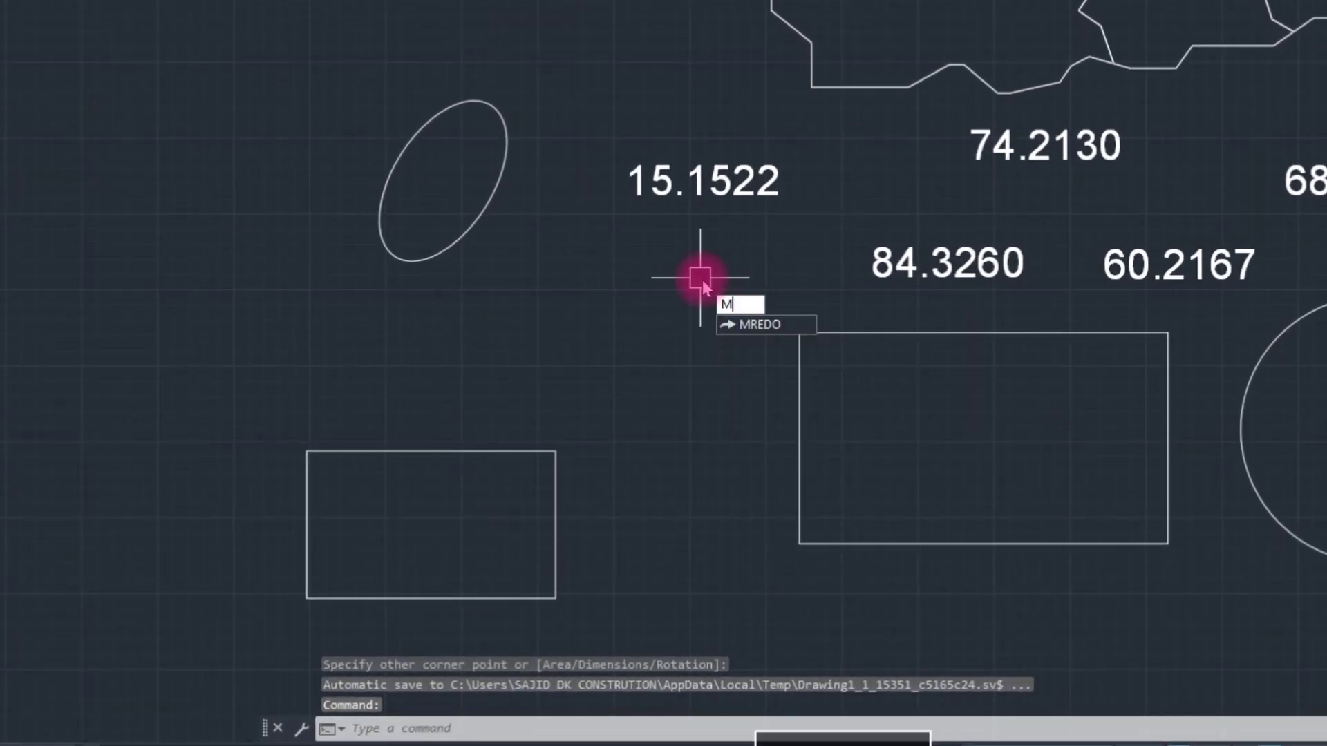
{"action": "type", "text": "T"}
{"action": "key", "text": "Return"}
{"action": "left_click", "coordinate": [607, 318]}
{"action": "left_click", "coordinate": [769, 379]}
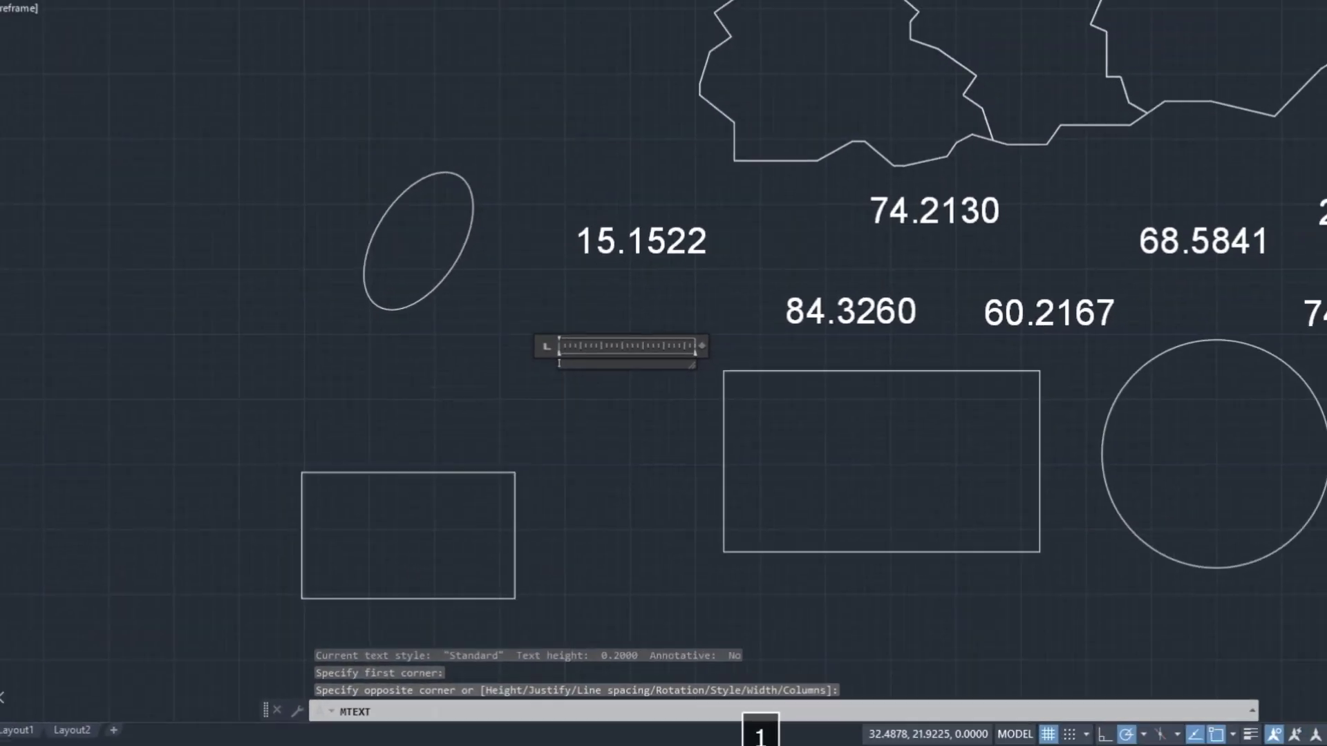
{"action": "key", "text": "Return"}
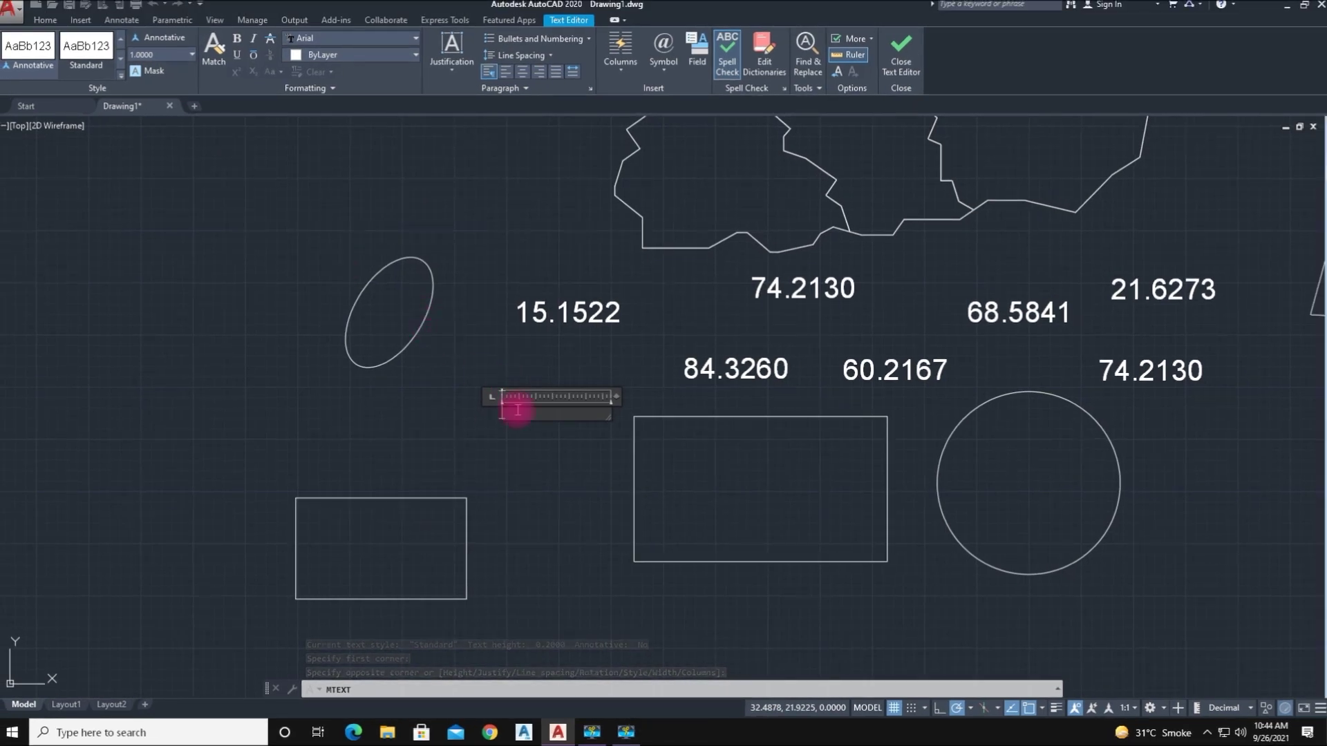
- Insert an Object field in the text that reports the Area of the new small rectangle, and finish the text
{"action": "right_click", "coordinate": [517, 411]}
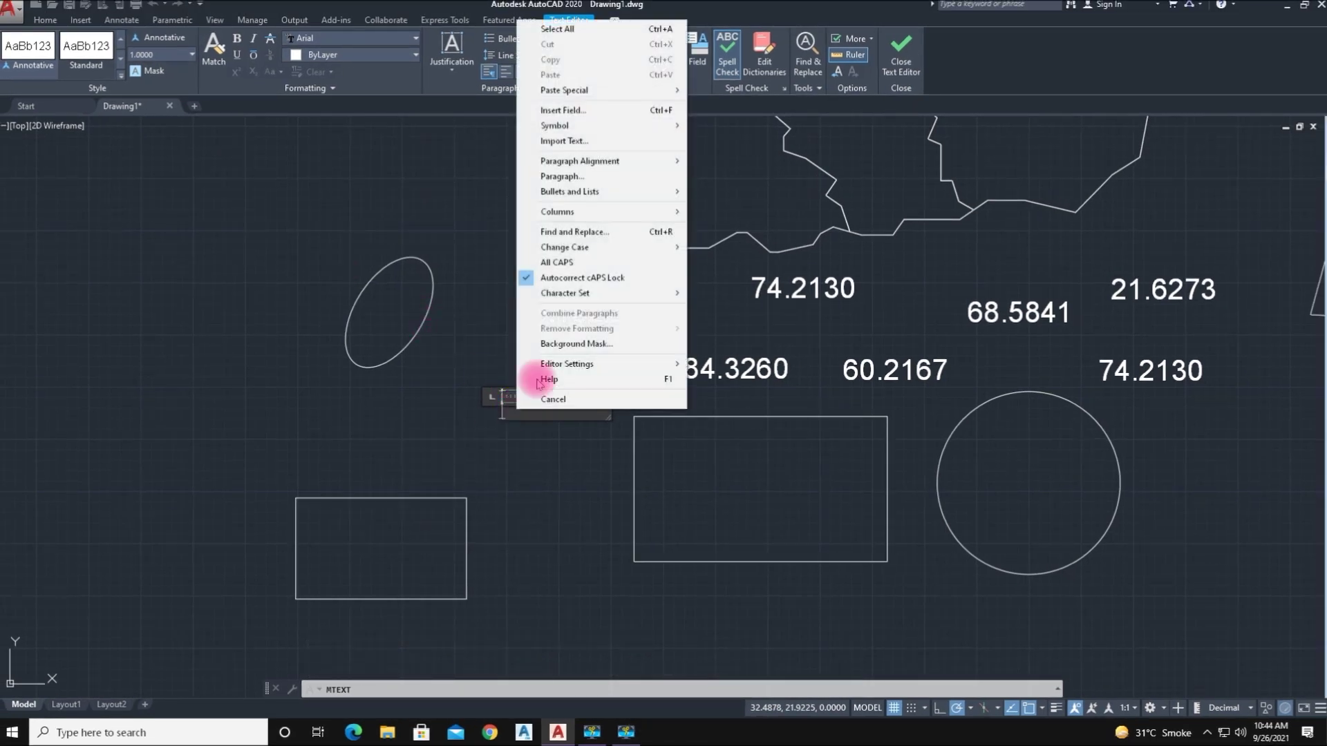
{"action": "left_click", "coordinate": [608, 110]}
{"action": "left_click", "coordinate": [715, 218]}
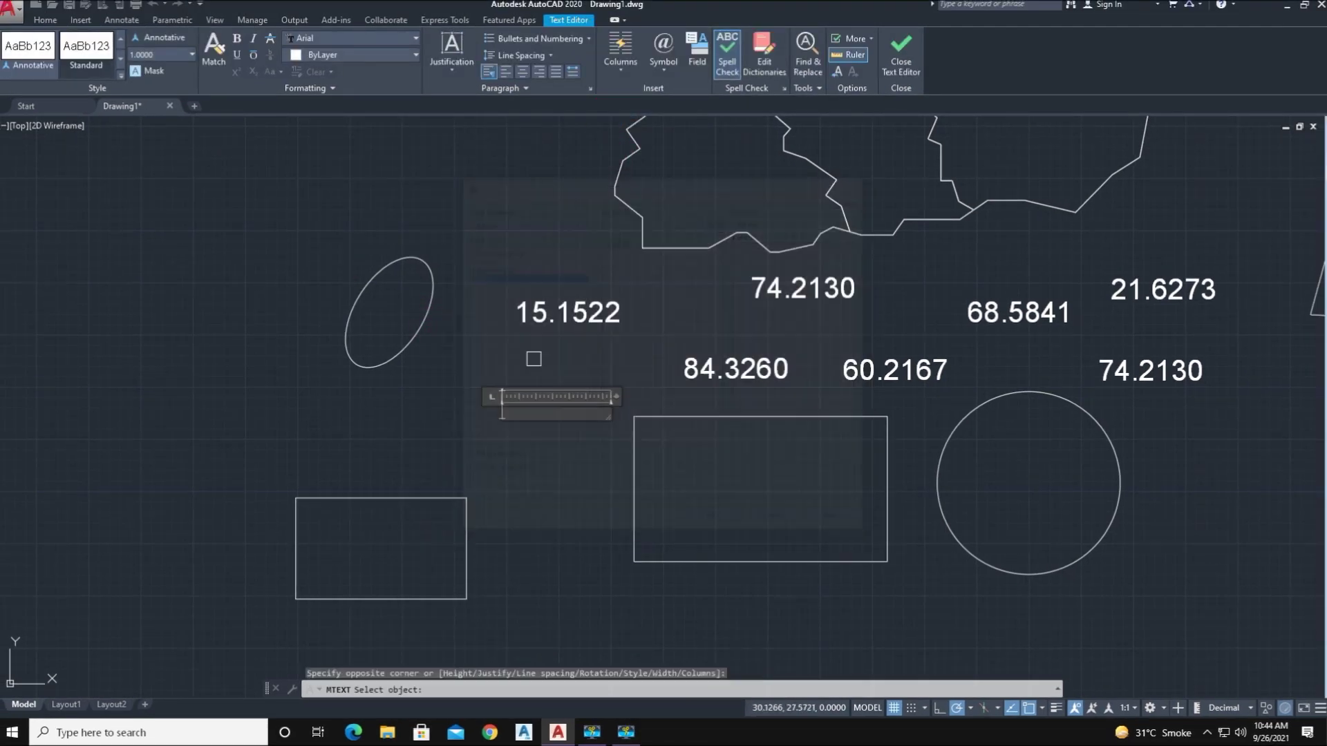
{"action": "left_click", "coordinate": [381, 502]}
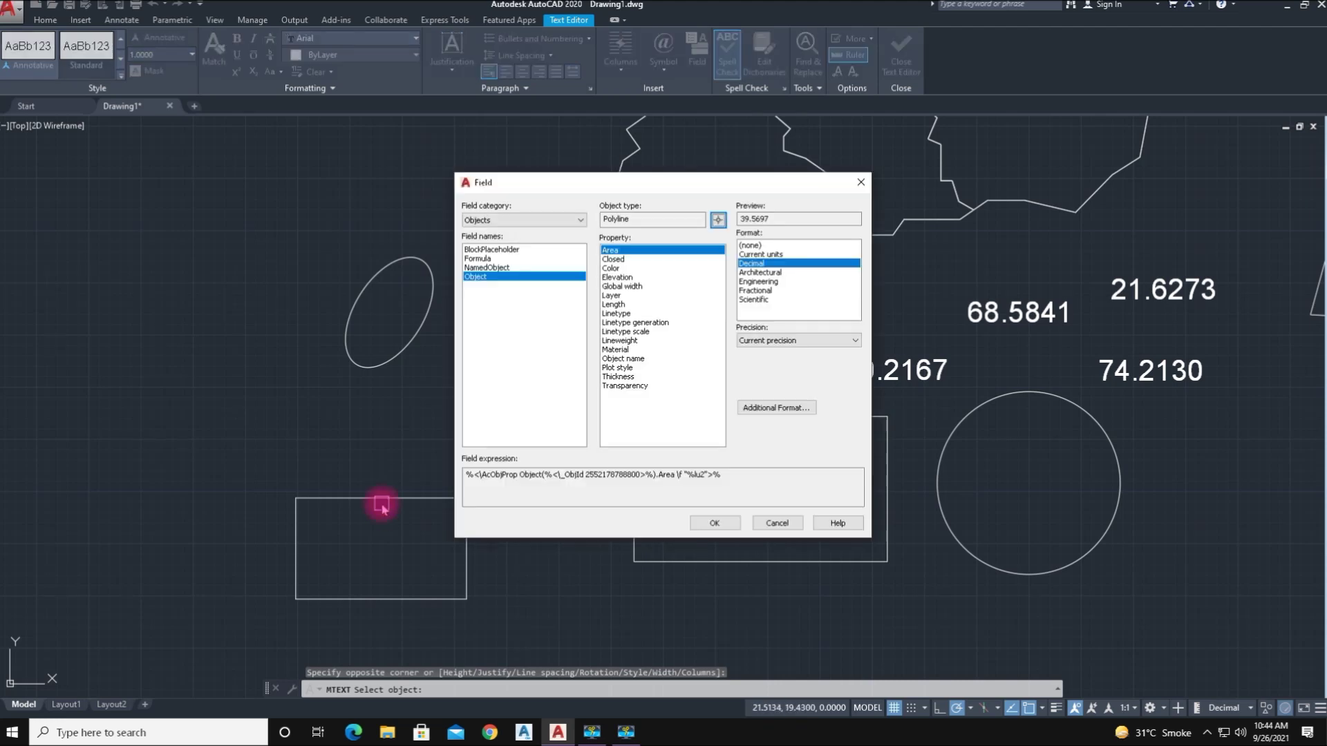
{"action": "left_click", "coordinate": [704, 521]}
{"action": "left_click", "coordinate": [483, 530]}
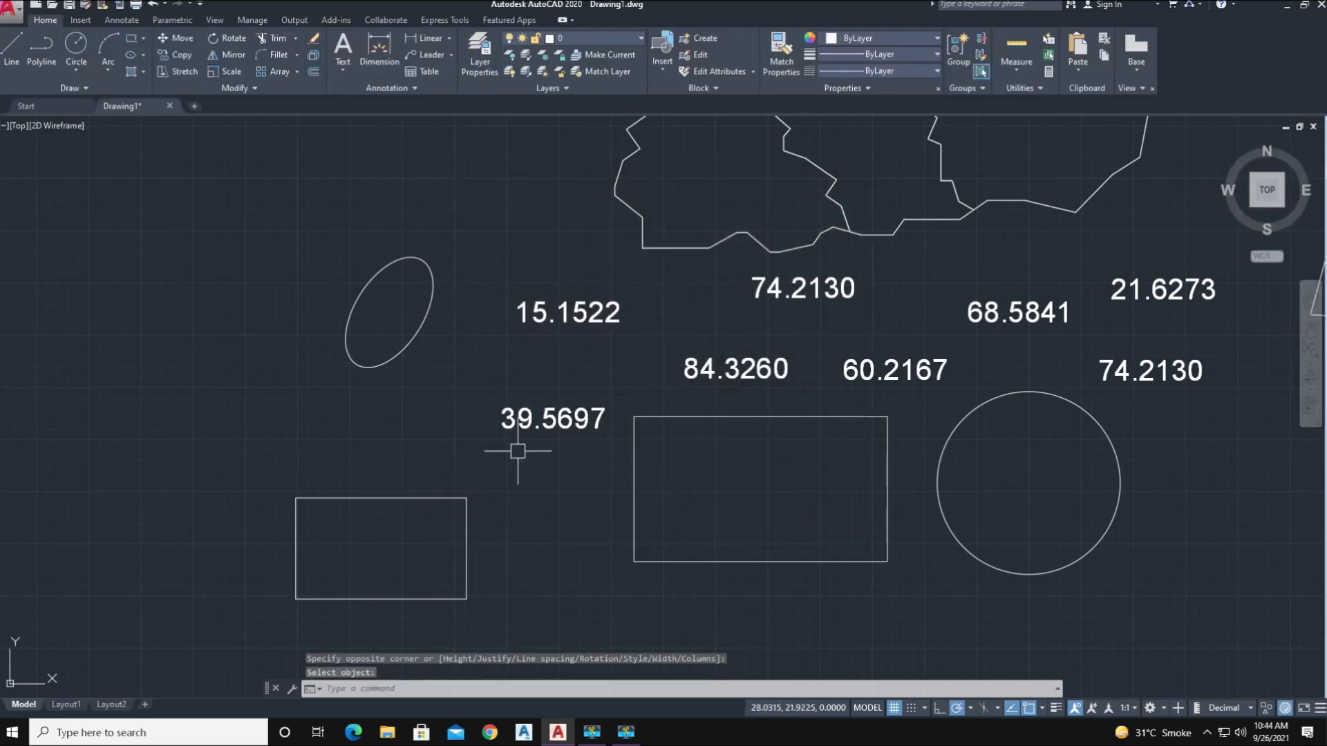
- Use FIELDOBJECTS to identify the object linked to the new 39.5697 area text, and exit the highlight
{"action": "left_click", "coordinate": [325, 689]}
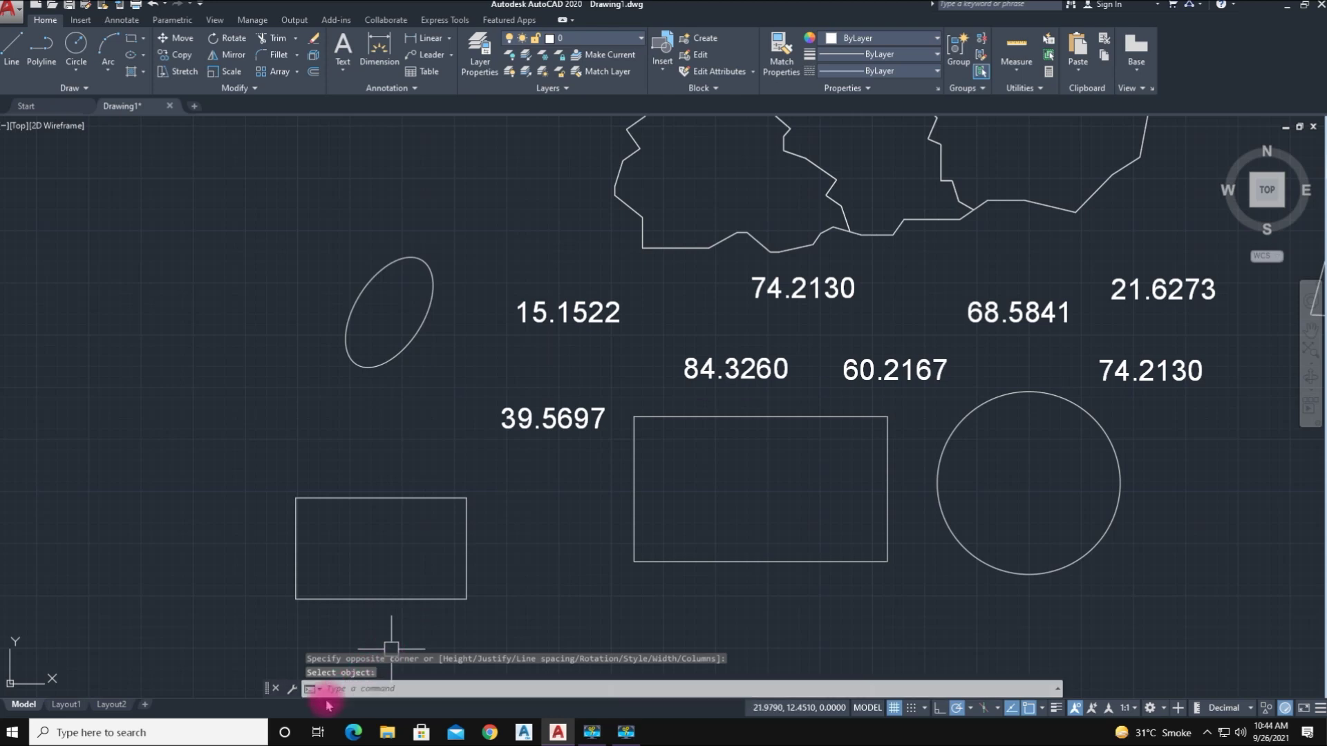
{"action": "left_click", "coordinate": [313, 688]}
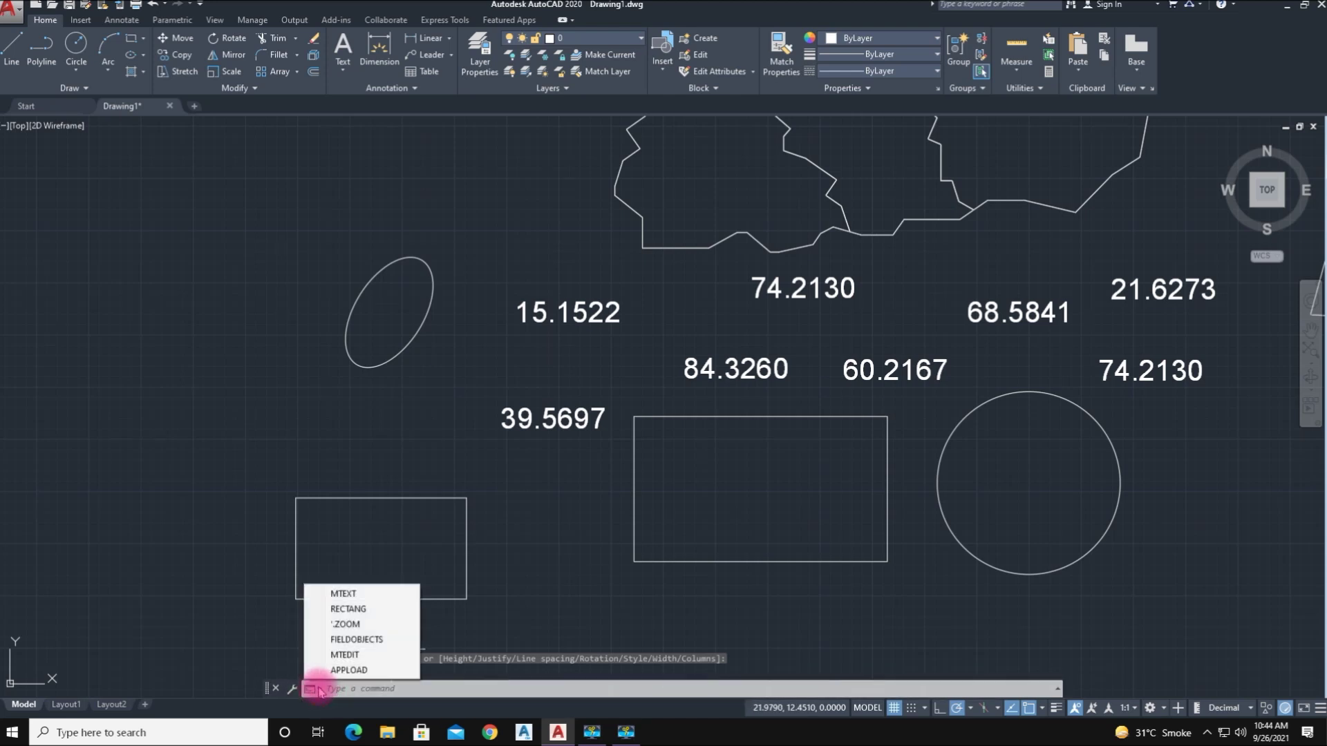
{"action": "left_click", "coordinate": [356, 639]}
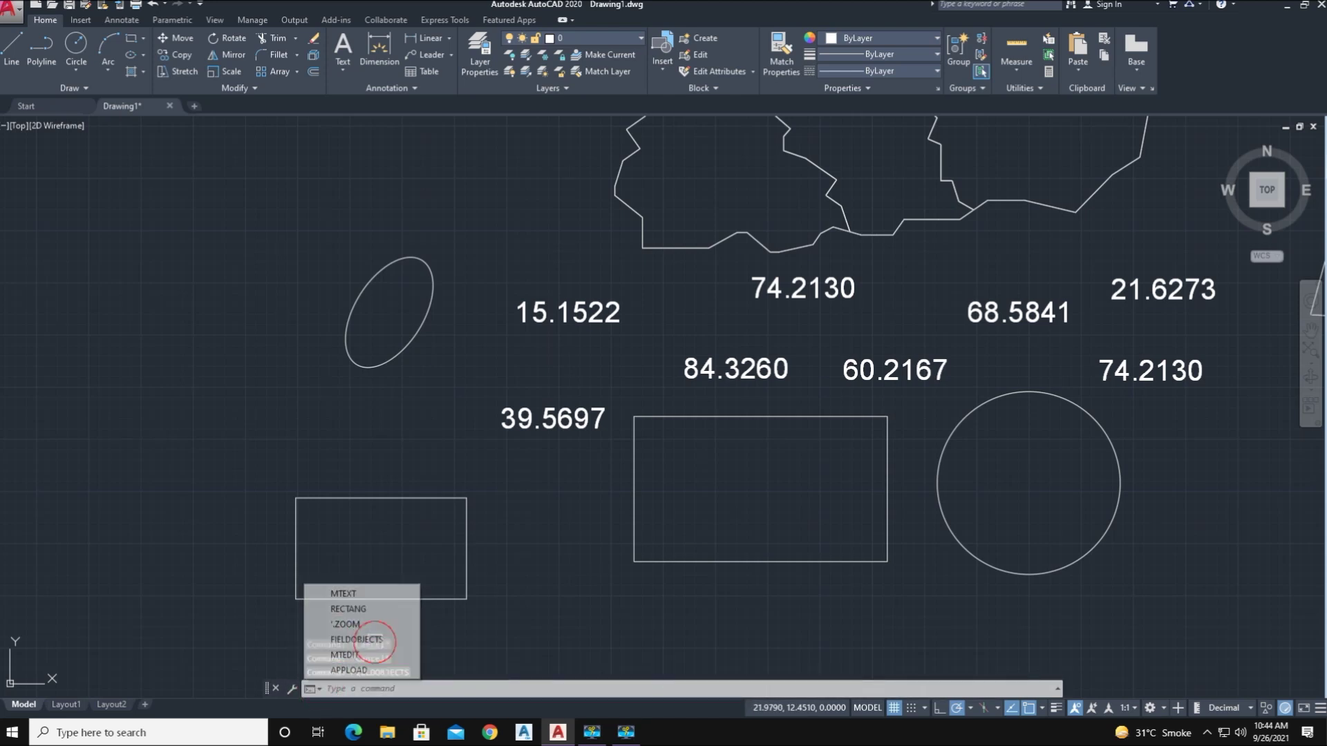
{"action": "left_click", "coordinate": [552, 419]}
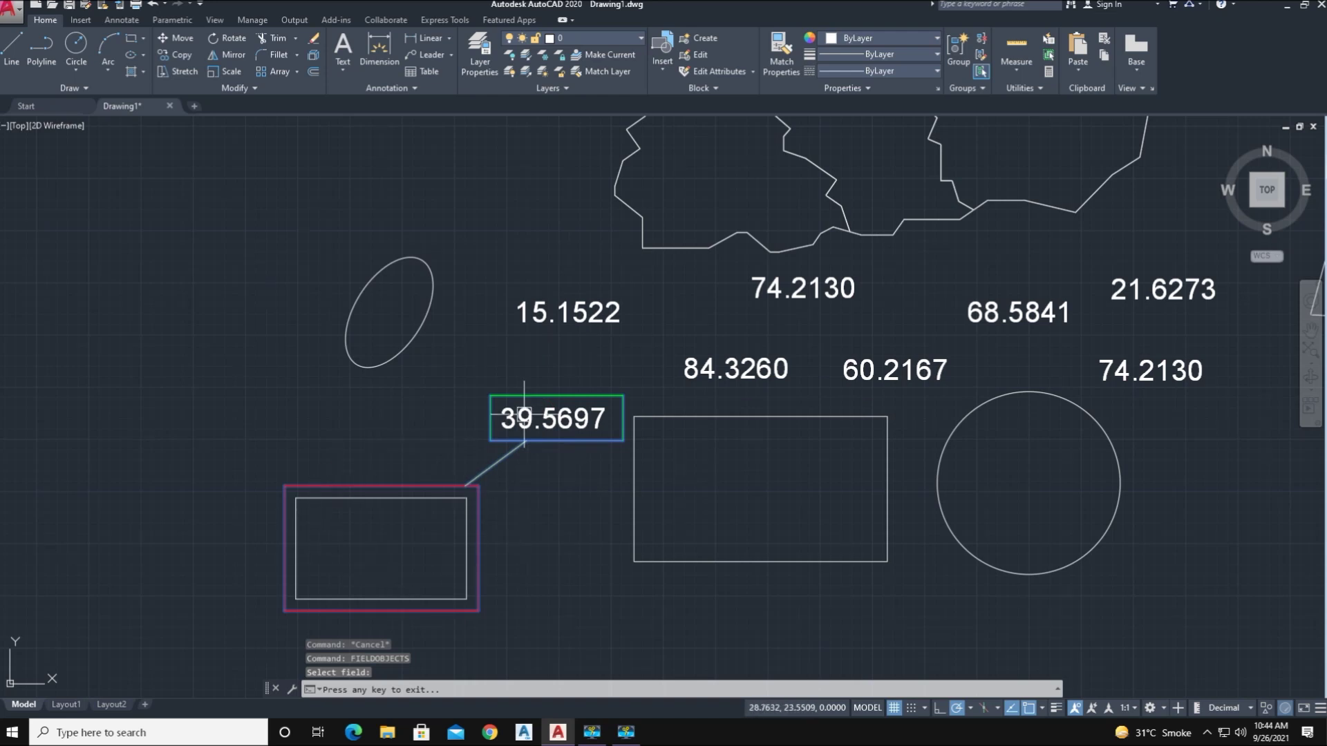
{"action": "middle_click_drag", "start_coordinate": [469, 560], "coordinate": [308, 591]}
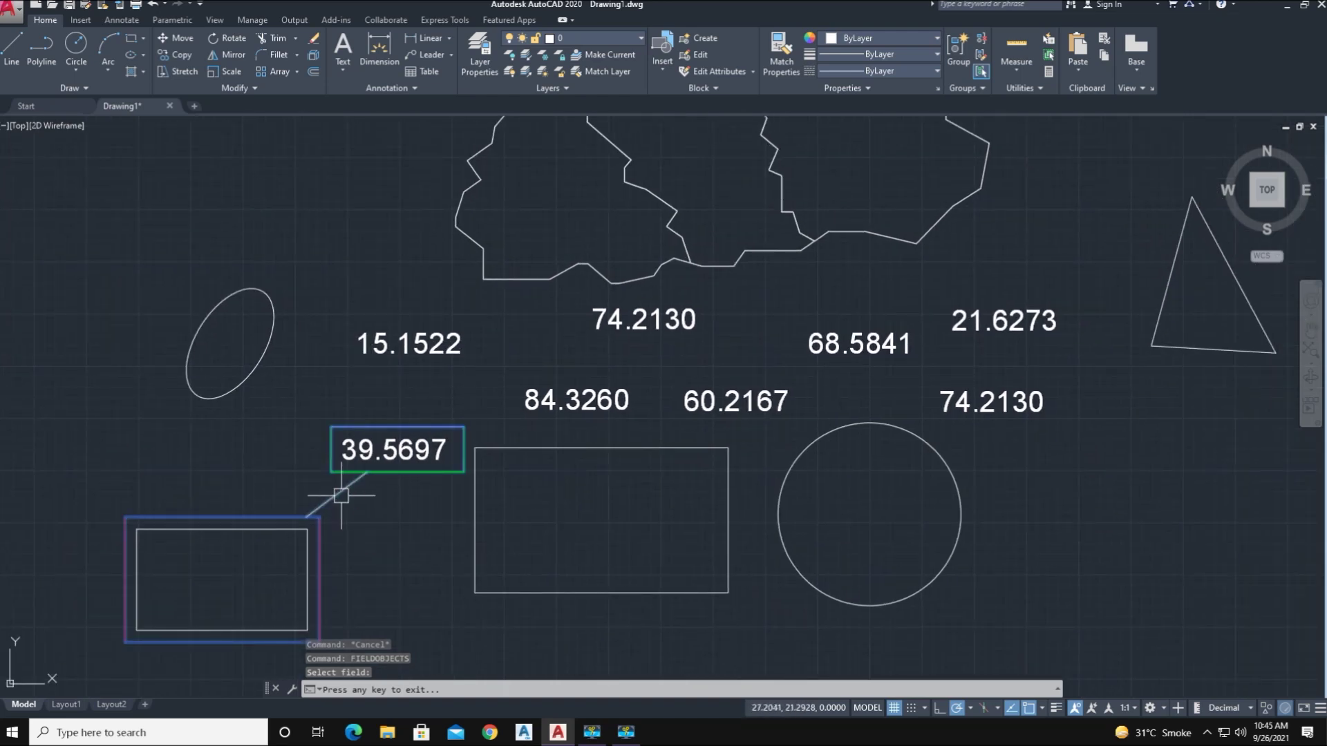
{"action": "scroll", "coordinate": [341, 495], "scroll_direction": "down", "scroll_amount": 3}
{"action": "middle_click_drag", "start_coordinate": [746, 521], "coordinate": [542, 533]}
{"action": "scroll", "coordinate": [541, 533], "scroll_direction": "down", "scroll_amount": 5}
{"action": "scroll", "coordinate": [664, 529], "scroll_direction": "up", "scroll_amount": 6}
{"action": "mouse_move", "coordinate": [764, 521]}
{"action": "middle_mouse_down"}
{"action": "mouse_move", "coordinate": [583, 574]}
{"action": "mouse_move", "coordinate": [535, 554]}
{"action": "mouse_move", "coordinate": [545, 548]}
{"action": "middle_mouse_up"}
{"action": "scroll", "coordinate": [584, 557], "scroll_direction": "down", "scroll_amount": 3}
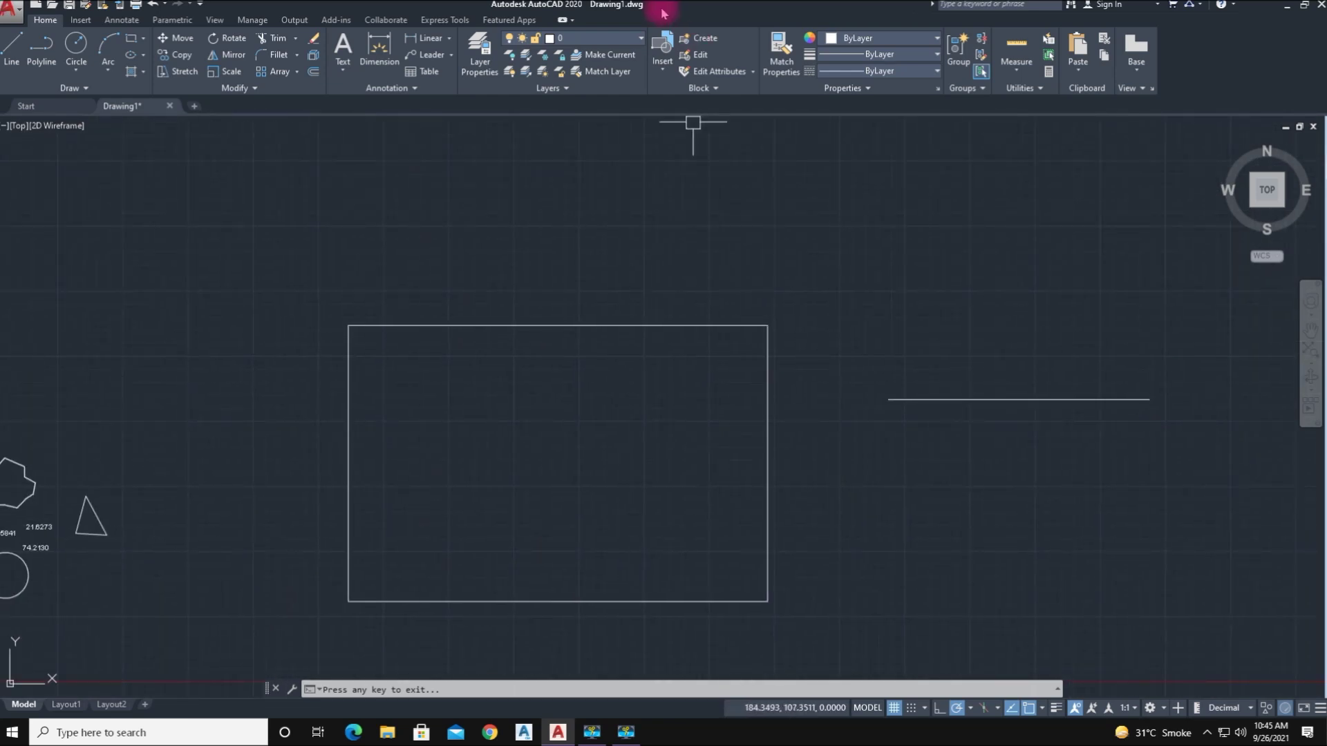
{"action": "left_click", "coordinate": [588, 456]}
- Create a new layer named grid in the Layer Properties Manager
{"action": "type", "text": "a"}
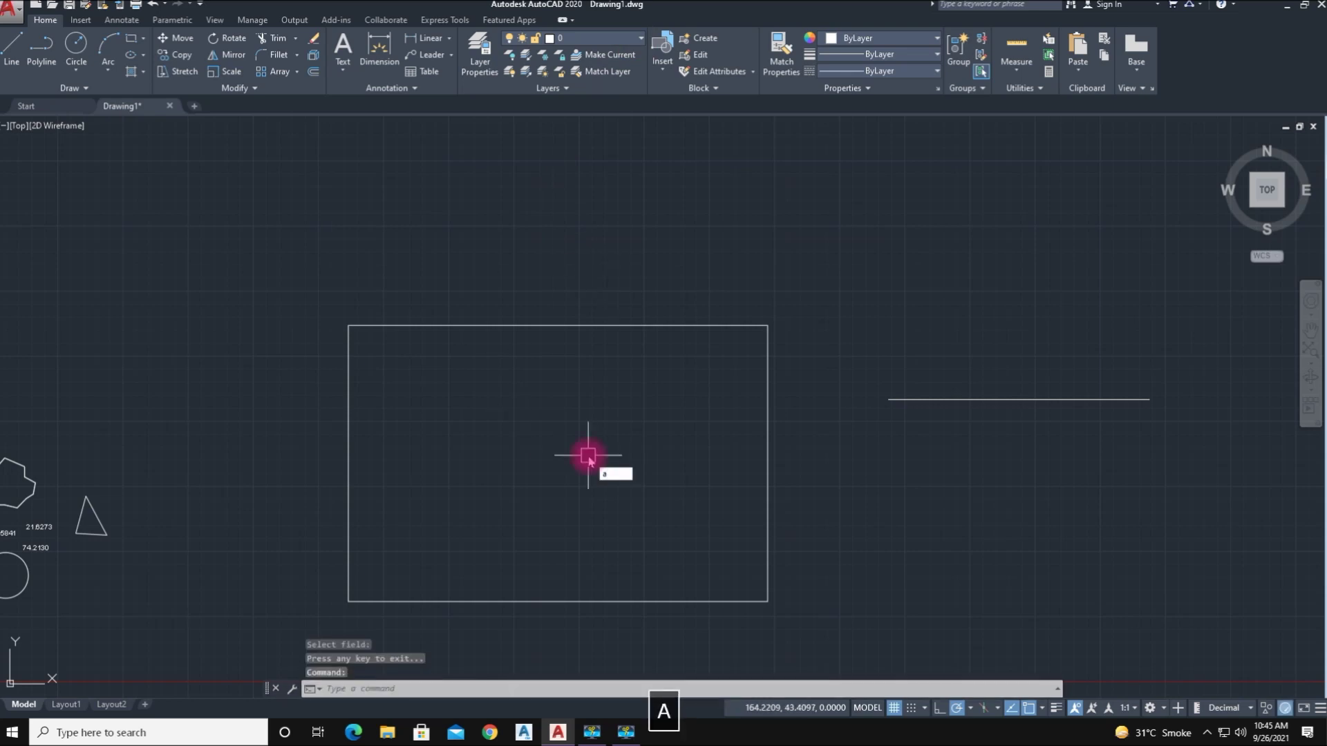
{"action": "key", "text": "BackSpace"}
{"action": "type", "text": "la"}
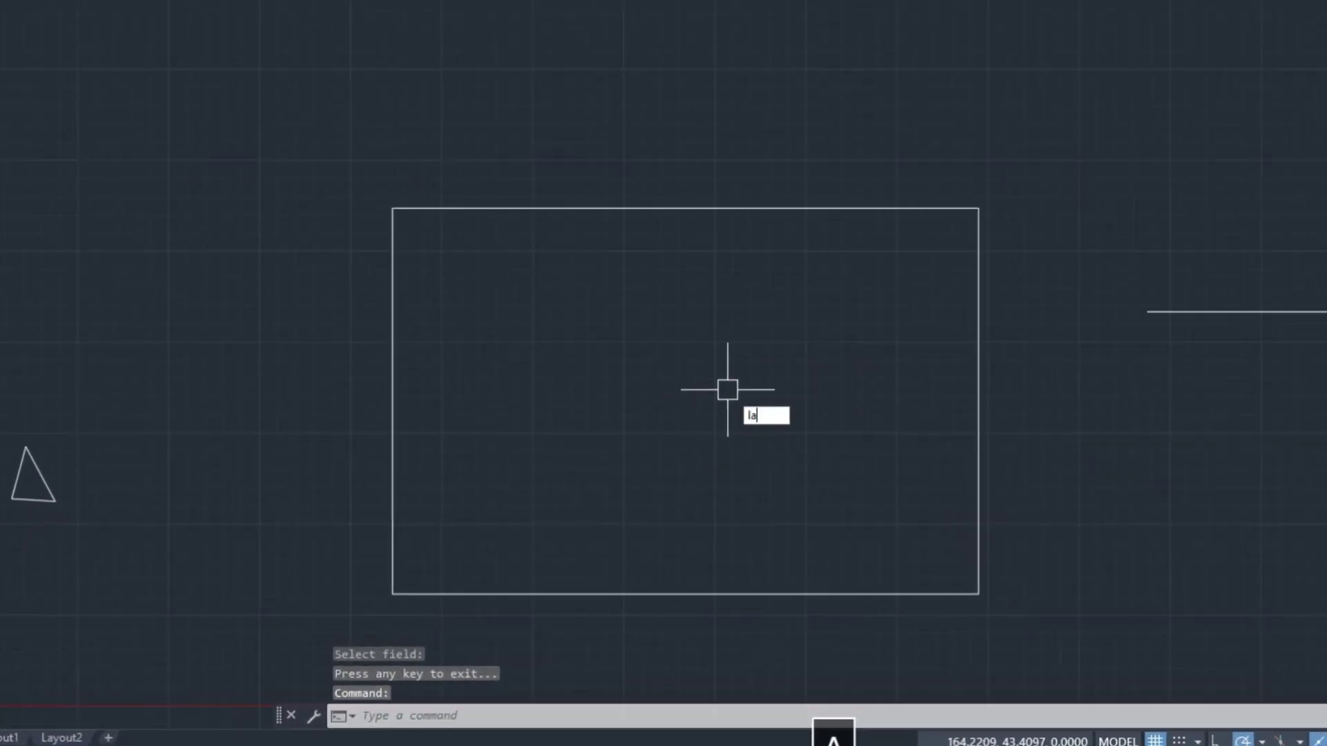
{"action": "key", "text": "space"}
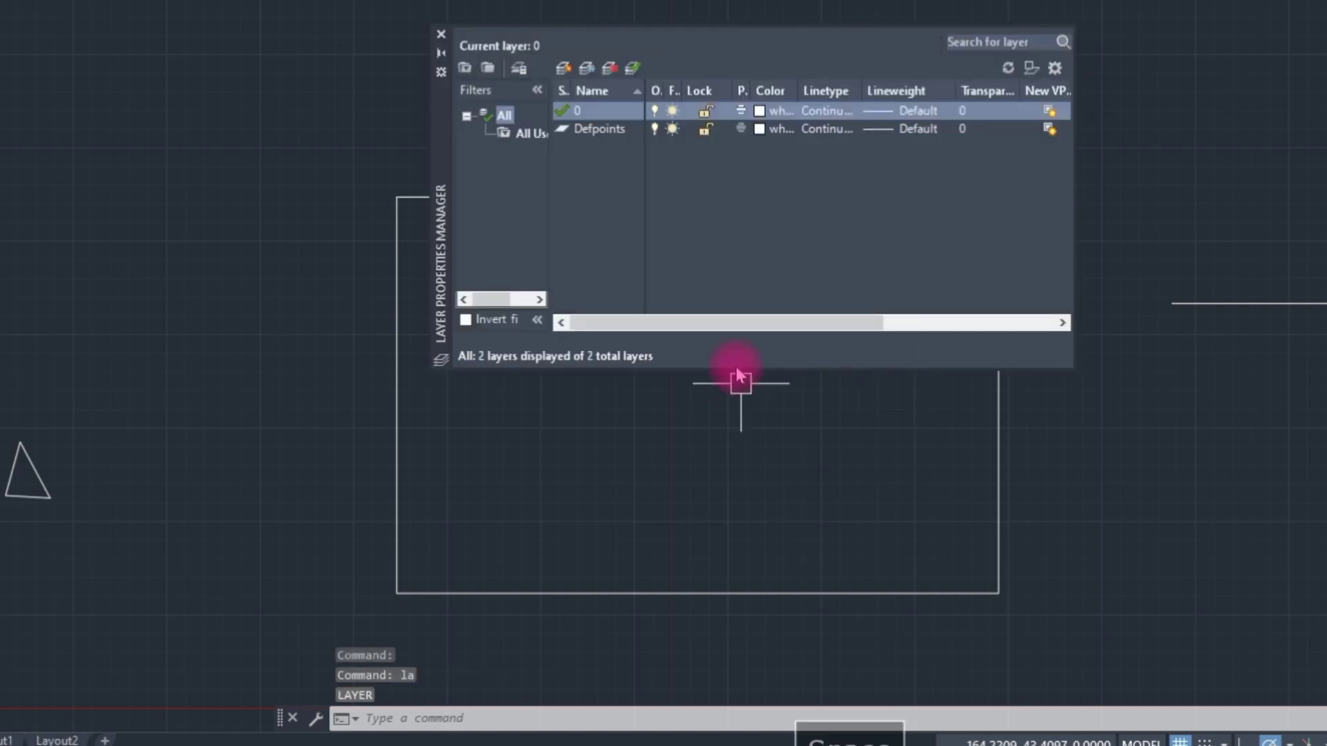
{"action": "left_click", "coordinate": [563, 69]}
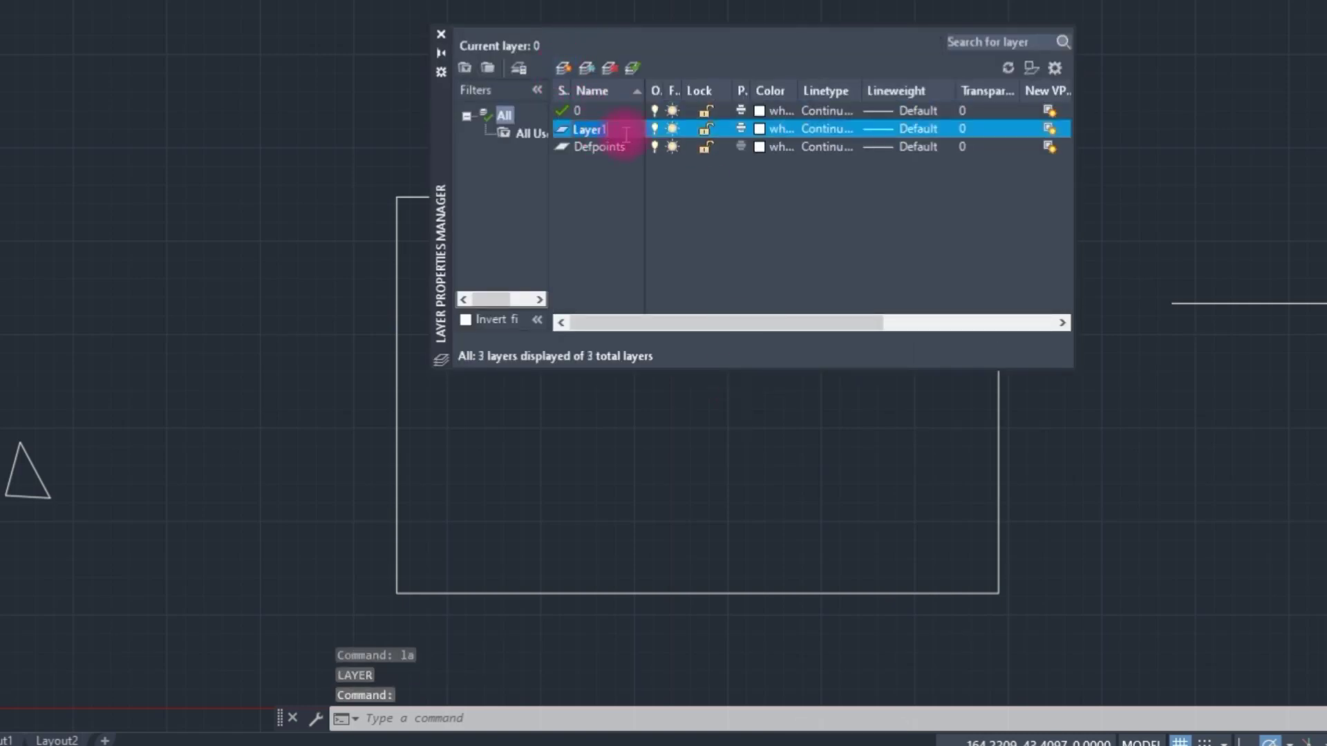
{"action": "type", "text": "grid"}
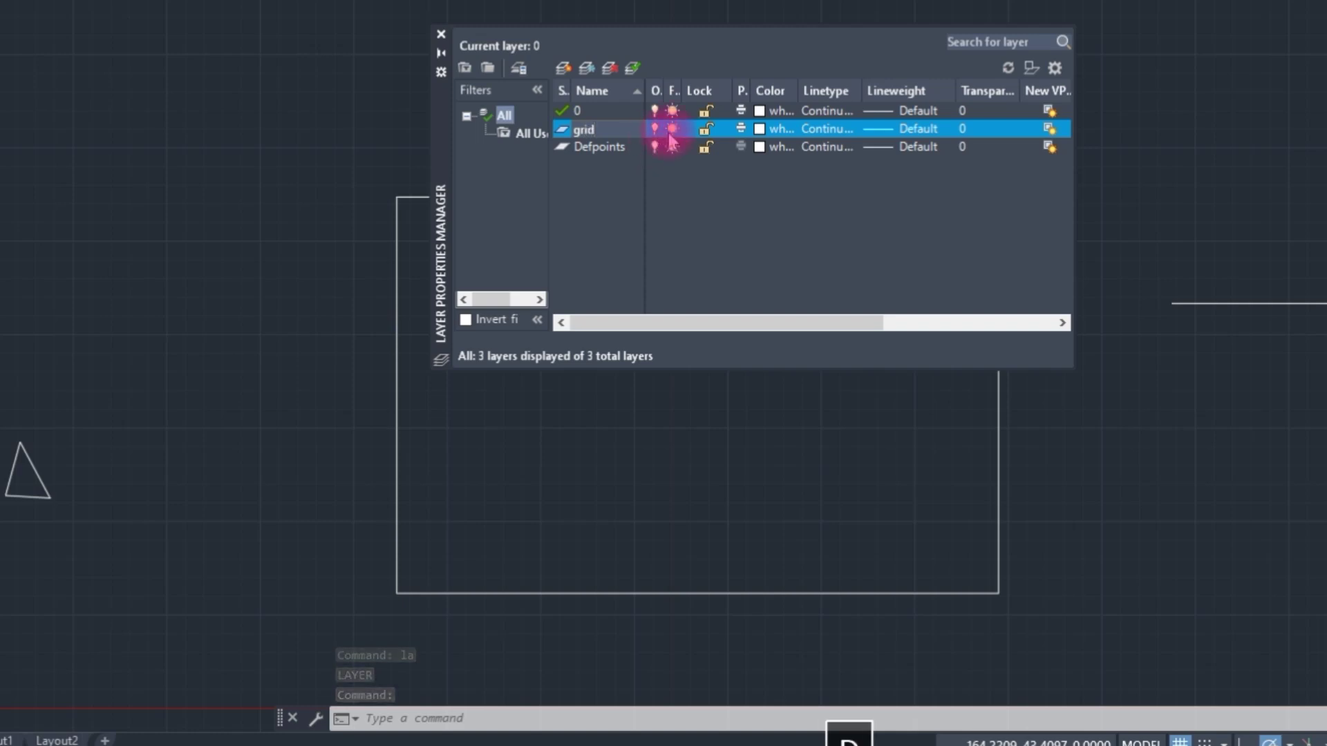
- Set the color of the grid layer to yellow
{"action": "left_click", "coordinate": [764, 130]}
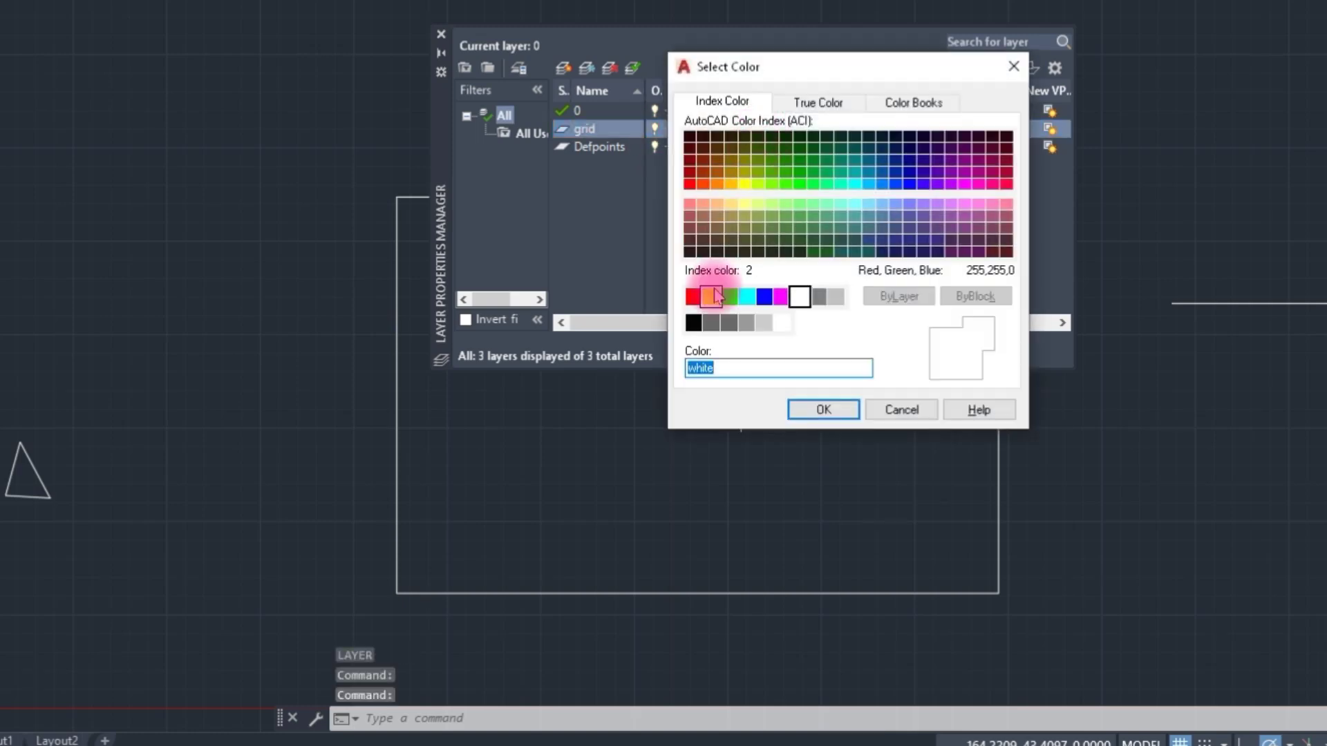
{"action": "left_click", "coordinate": [712, 298]}
{"action": "left_click", "coordinate": [835, 413]}
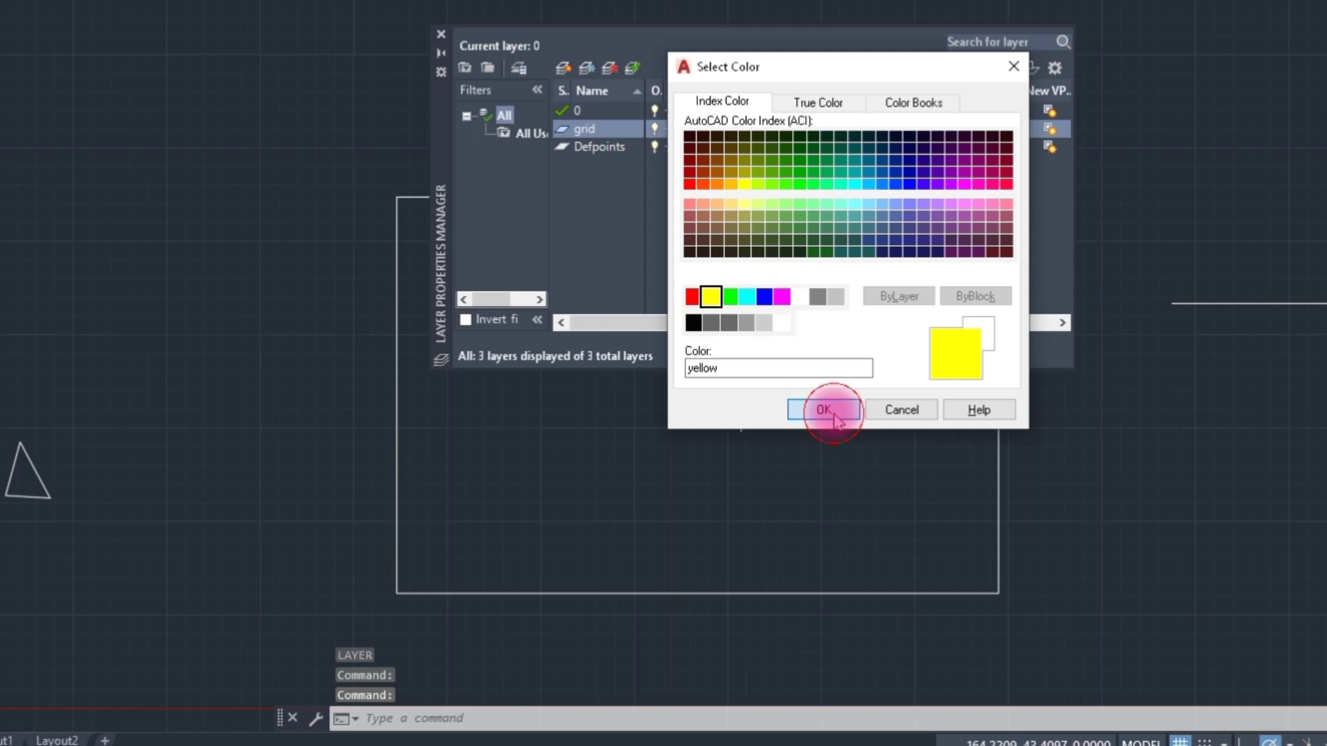
- Load the ACAD_ISO03W100 linetype, assign it to the grid layer, and close the Layer Properties Manager
{"action": "left_click", "coordinate": [841, 133]}
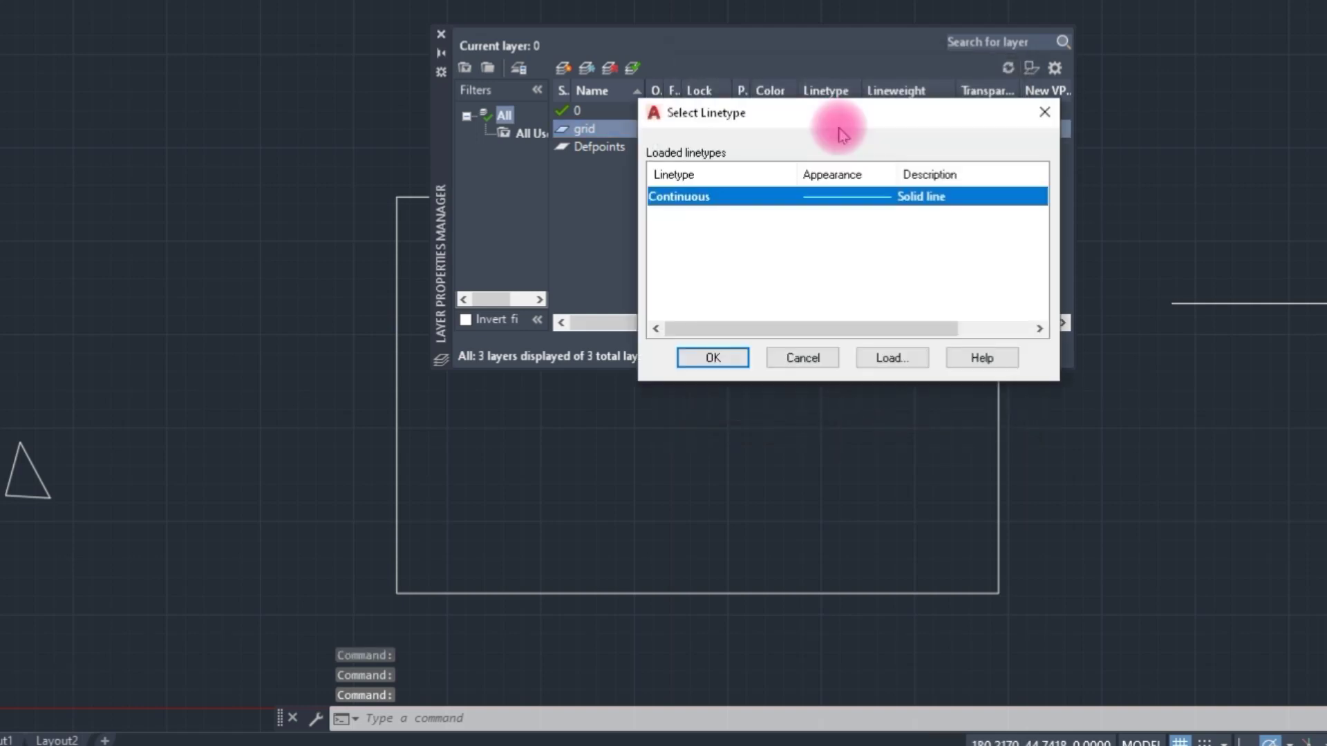
{"action": "left_click", "coordinate": [872, 356]}
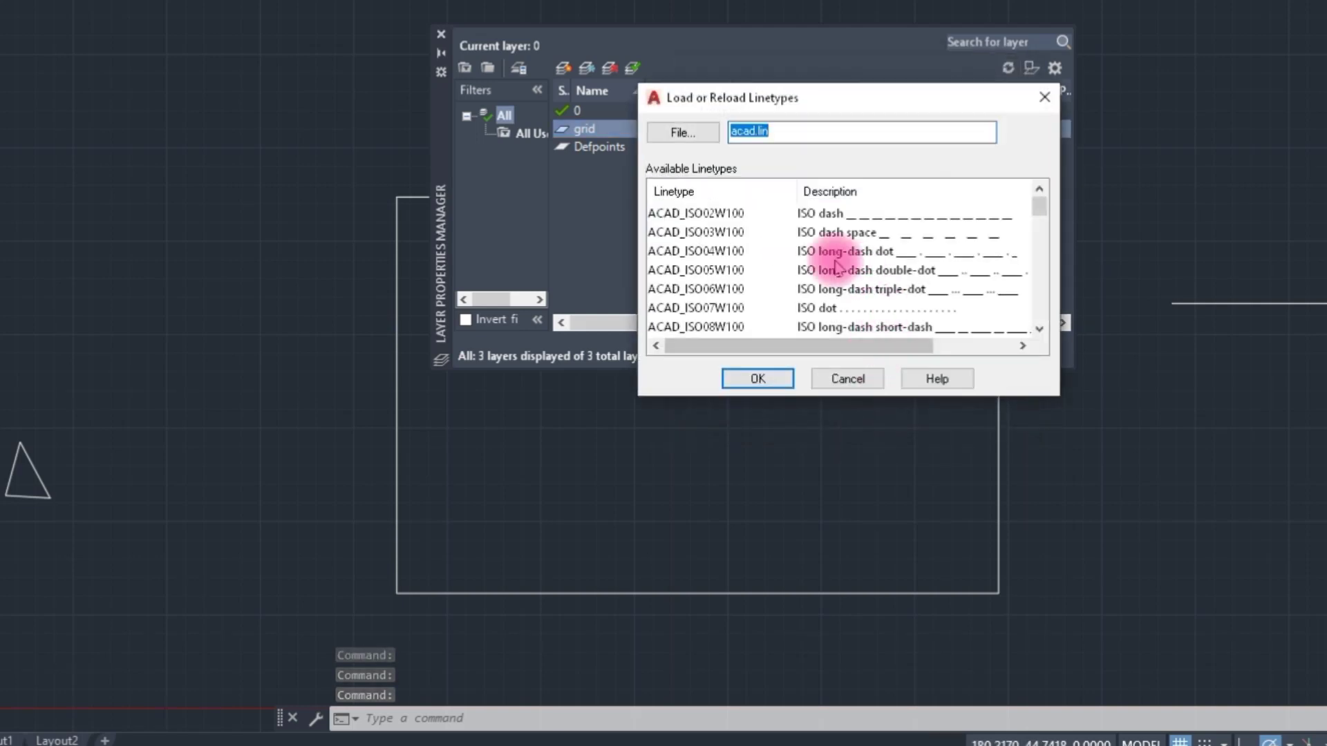
{"action": "left_click", "coordinate": [698, 232]}
{"action": "left_click", "coordinate": [760, 378]}
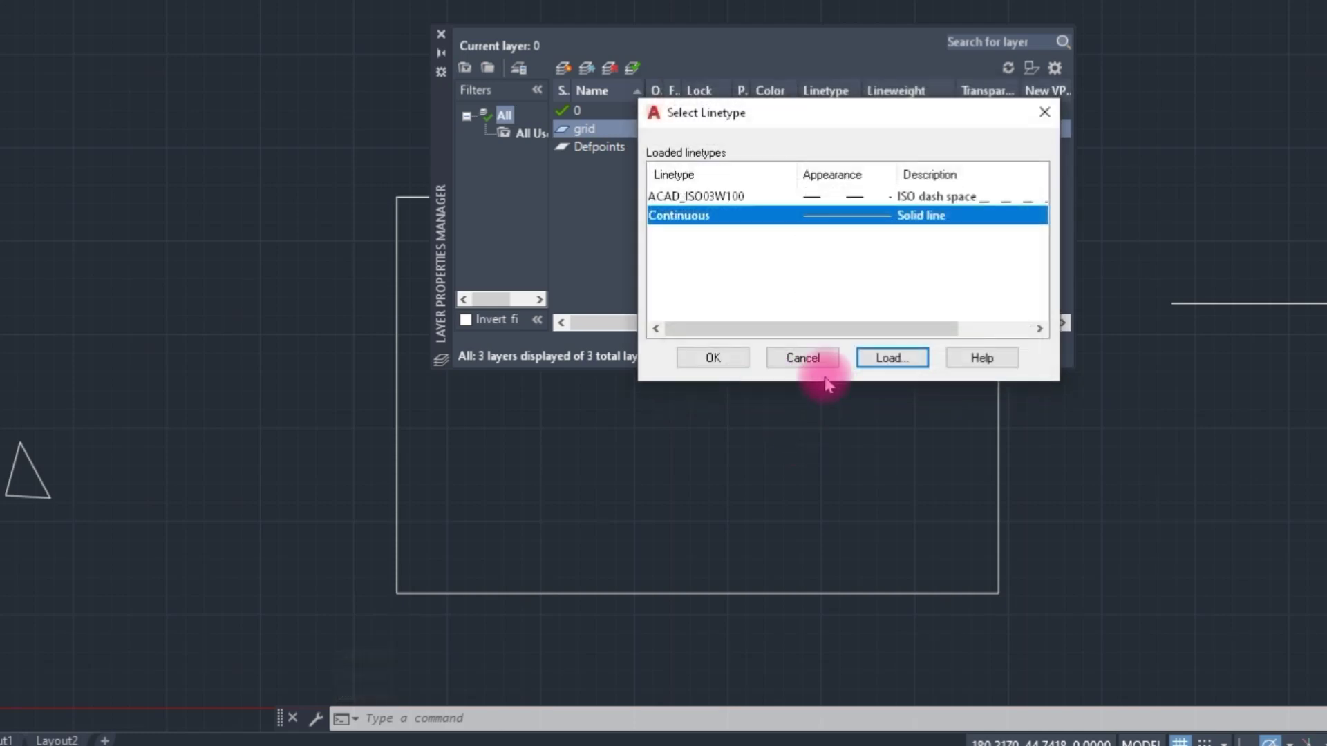
{"action": "left_click", "coordinate": [727, 359]}
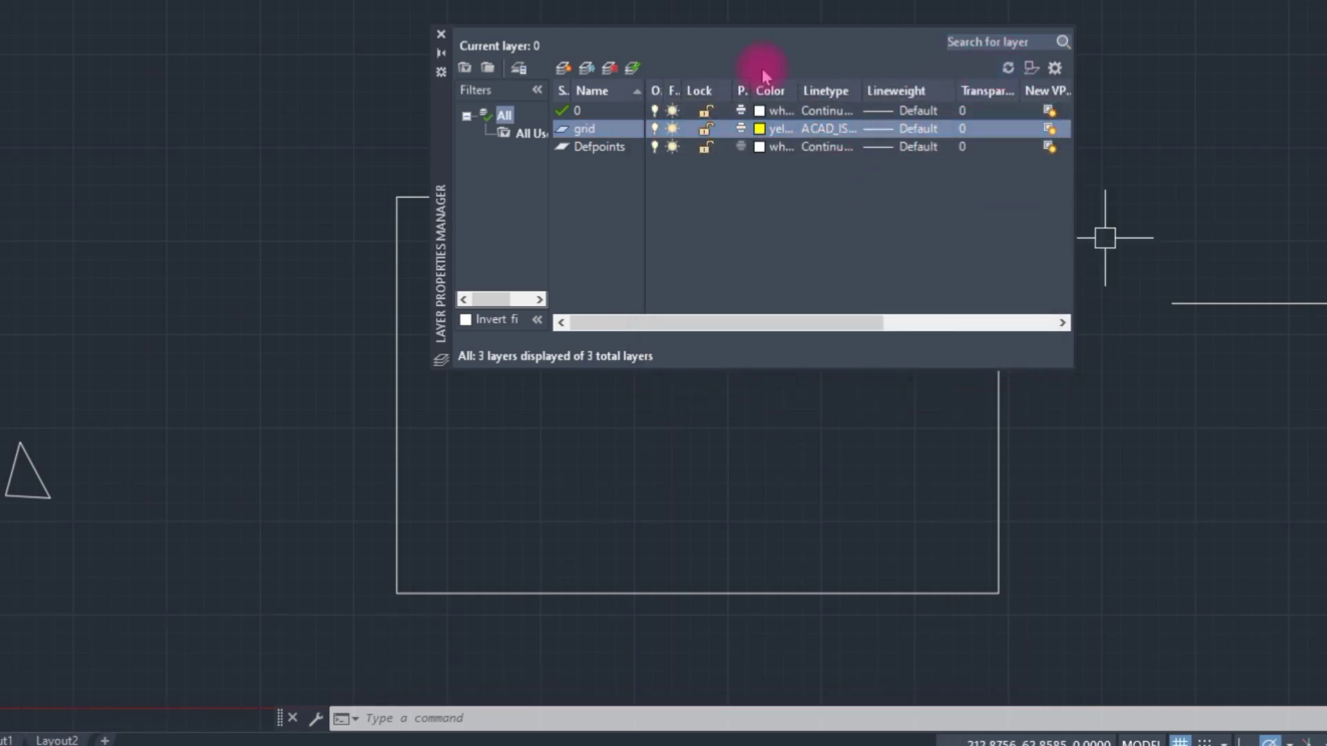
{"action": "left_click", "coordinate": [440, 34]}
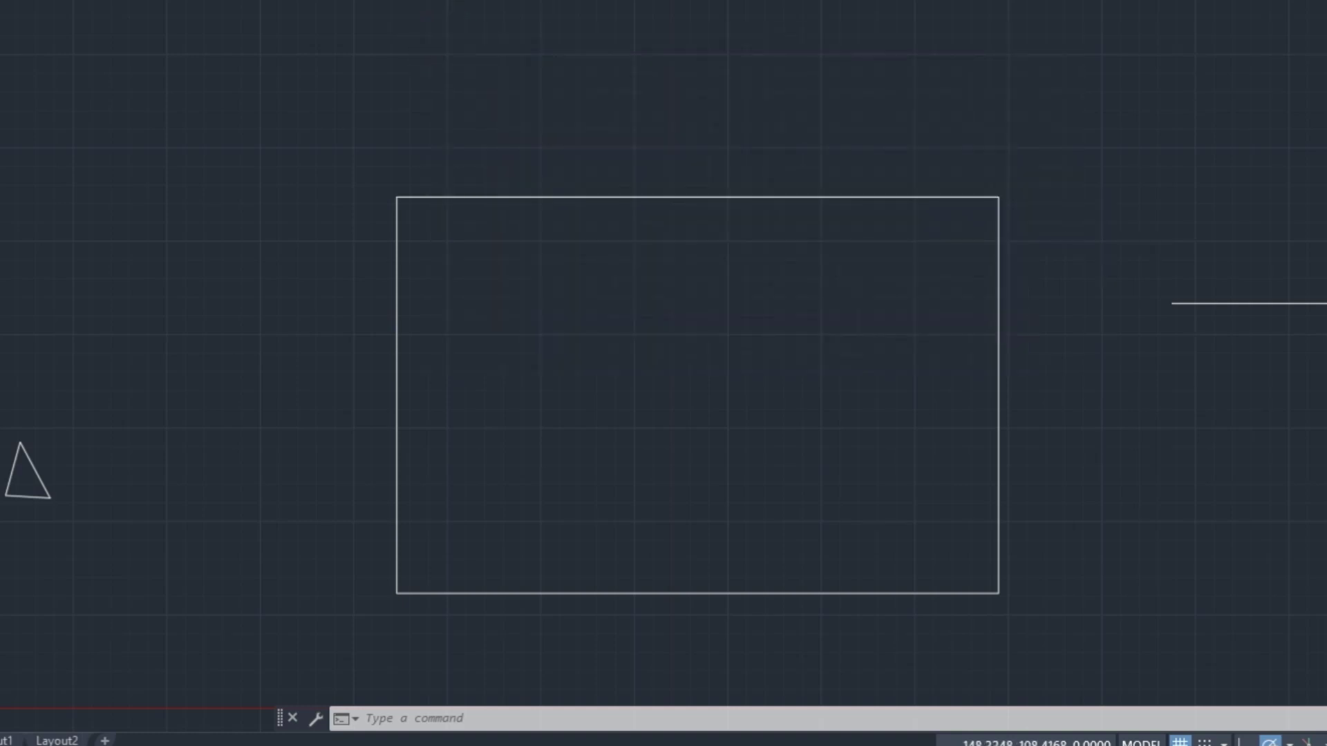
- Run DGRID to create a grid of 10 rows and 8 columns spanning the large rectangle from its lower-left to its upper-right corner
{"action": "middle_click_drag", "start_coordinate": [635, 373], "coordinate": [662, 303]}
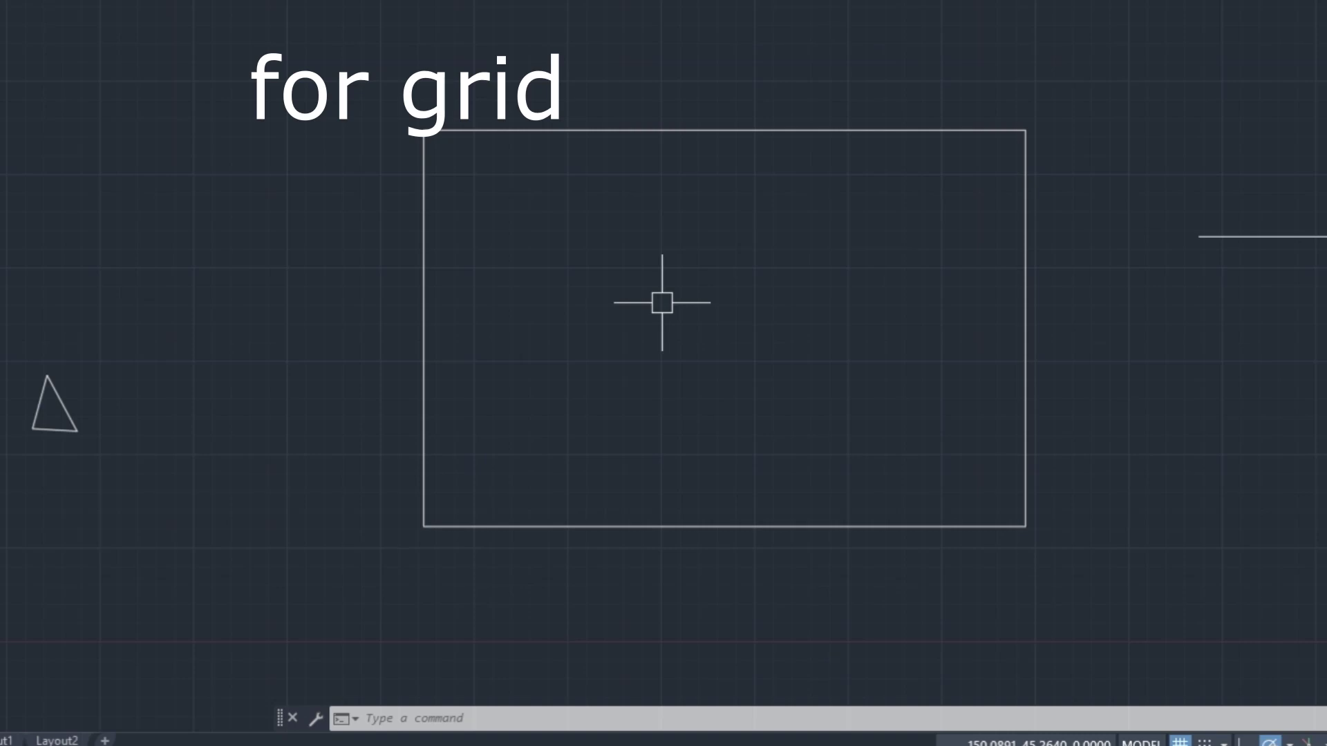
{"action": "type", "text": "D"}
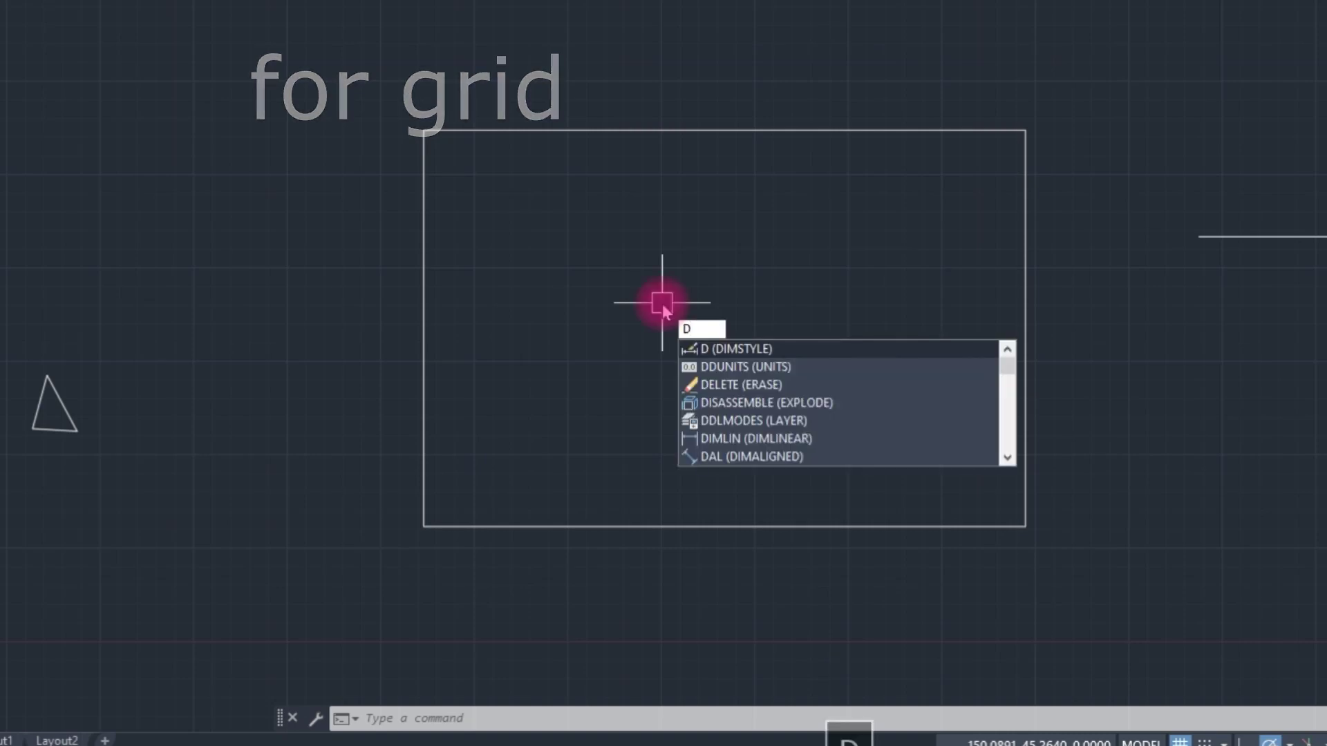
{"action": "type", "text": "G"}
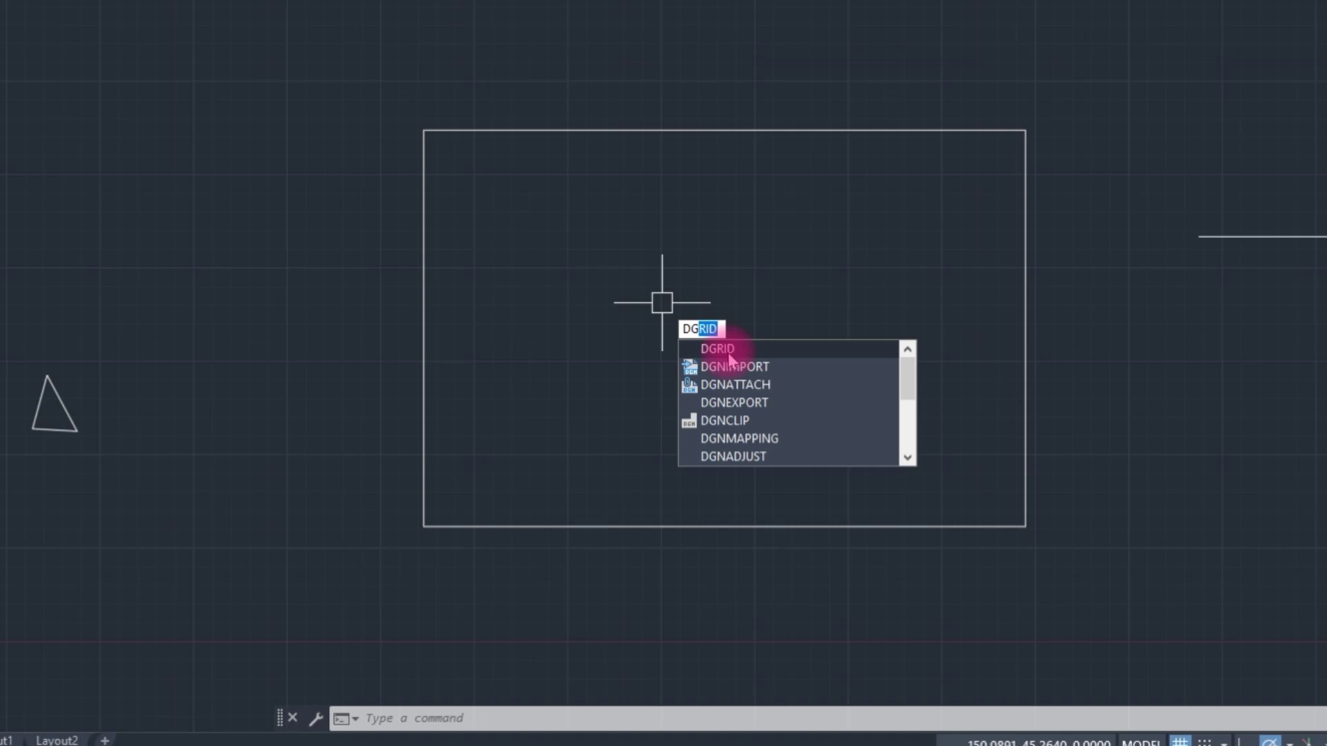
{"action": "type", "text": "R"}
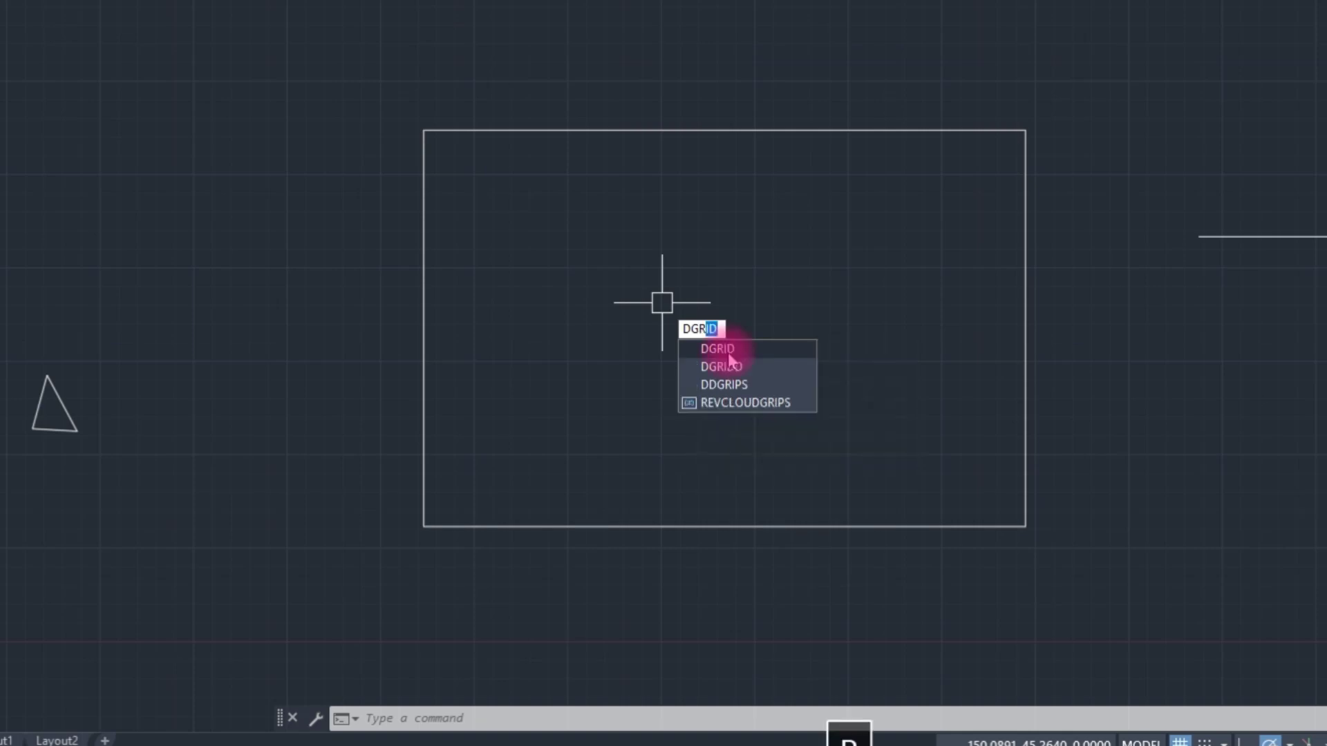
{"action": "type", "text": "I"}
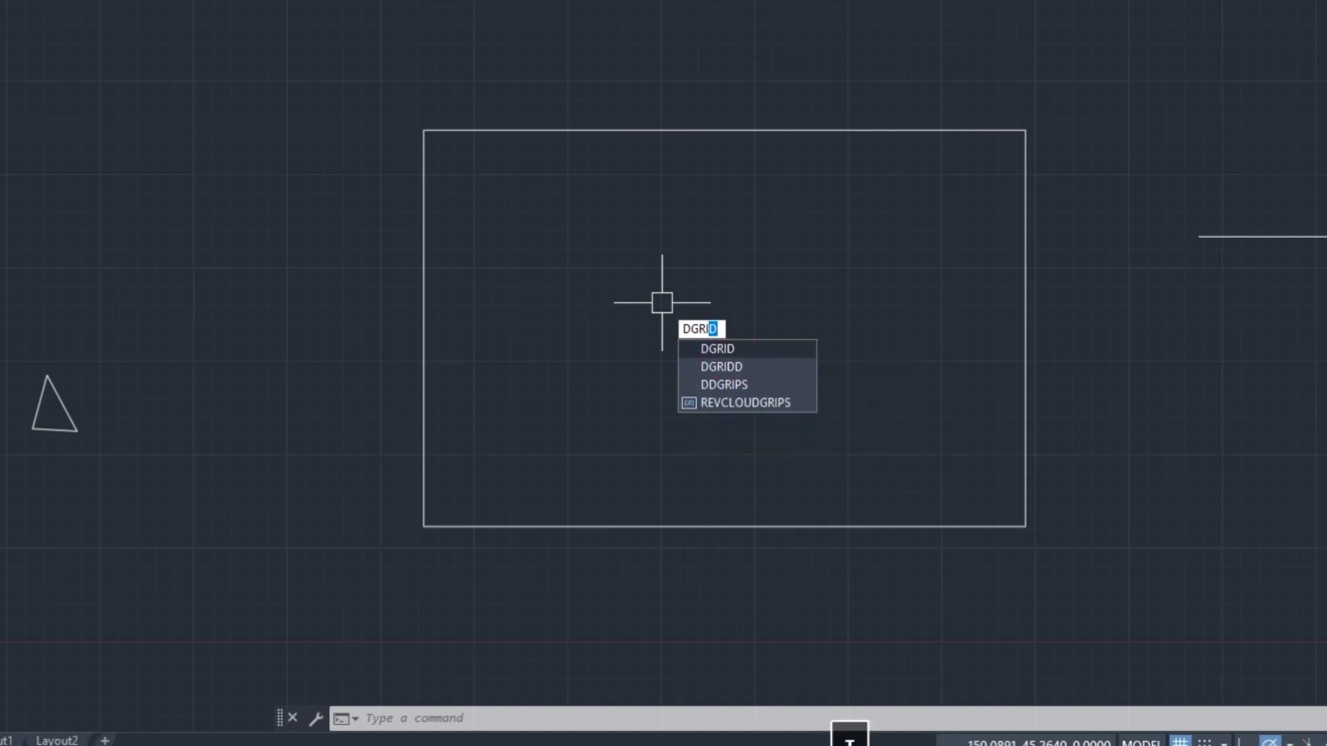
{"action": "type", "text": "D"}
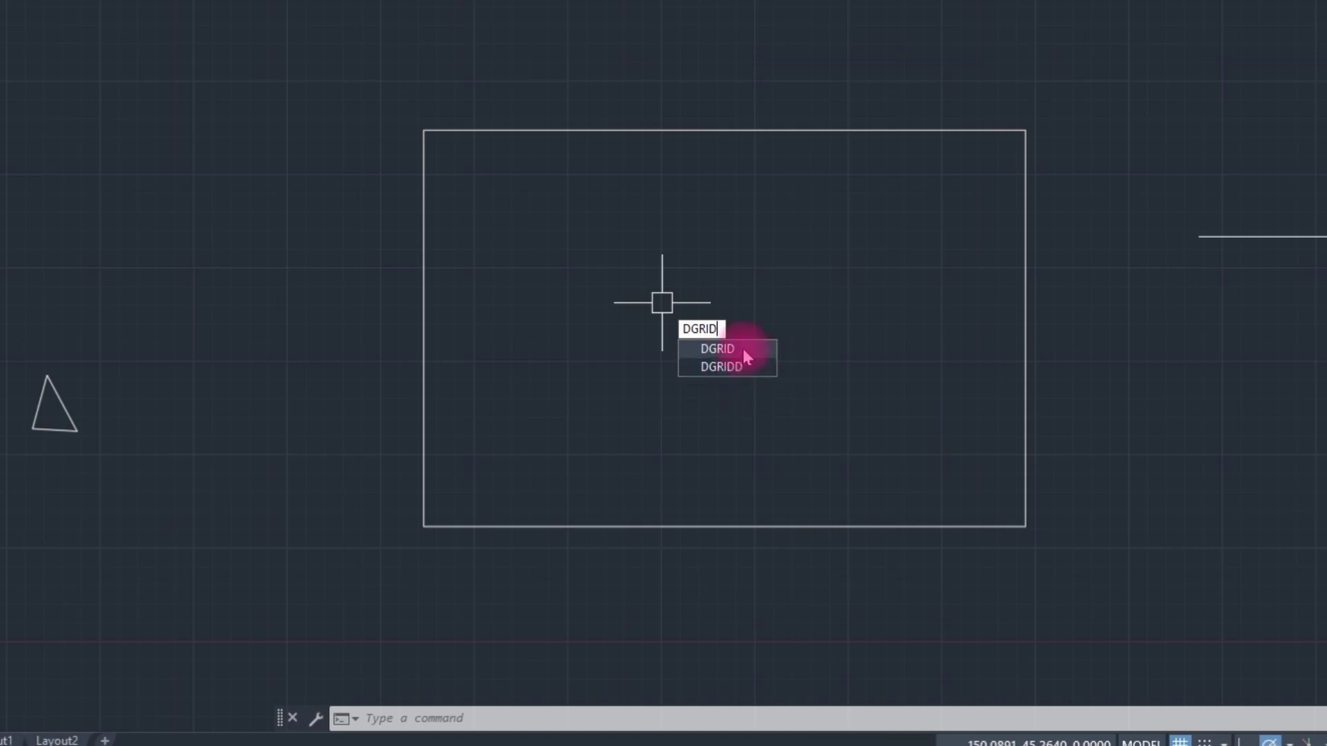
{"action": "left_click", "coordinate": [744, 350]}
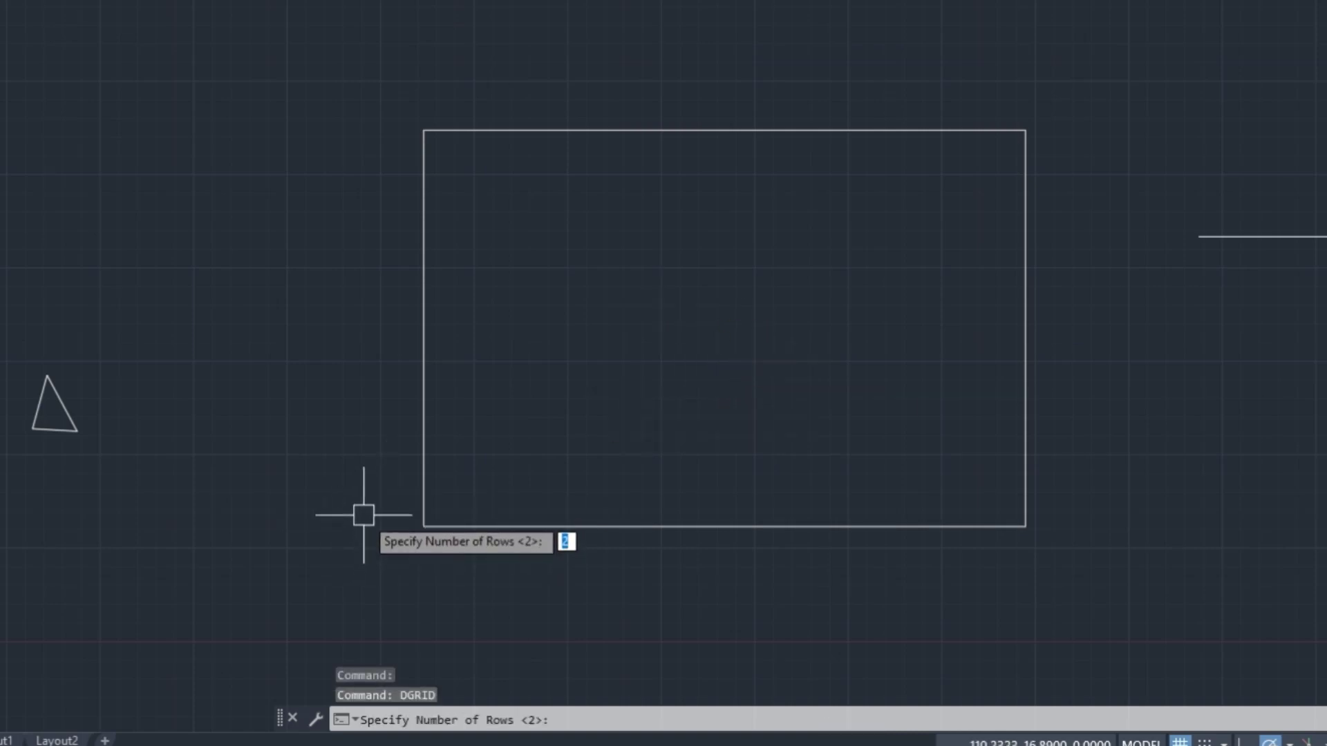
{"action": "type", "text": "10"}
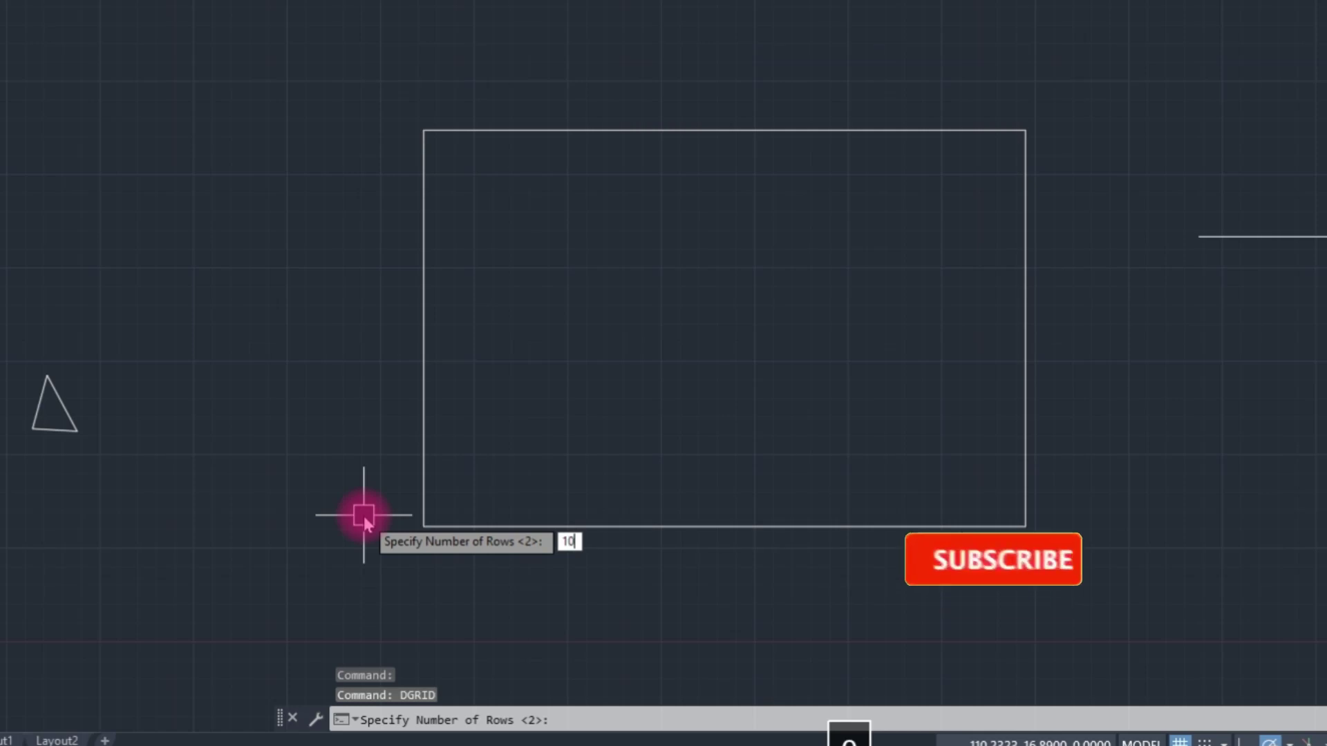
{"action": "key", "text": "Return"}
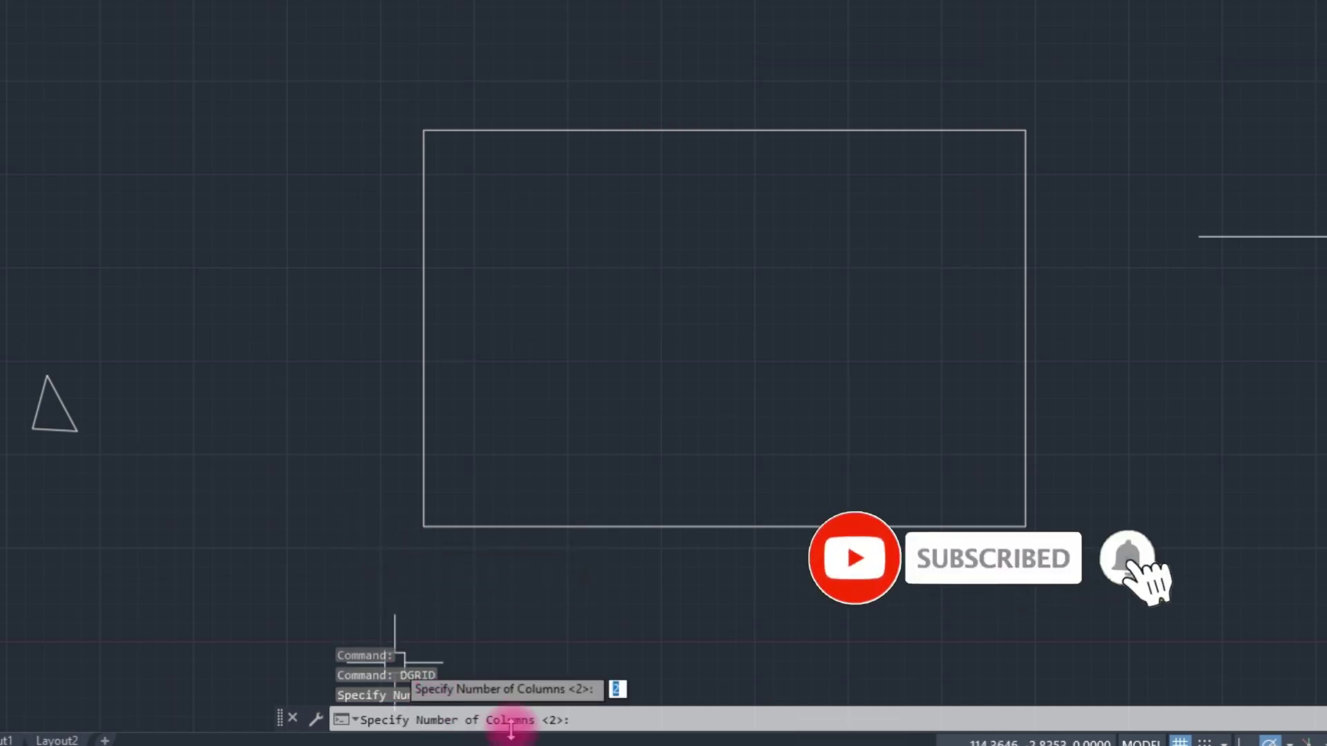
{"action": "type", "text": "8"}
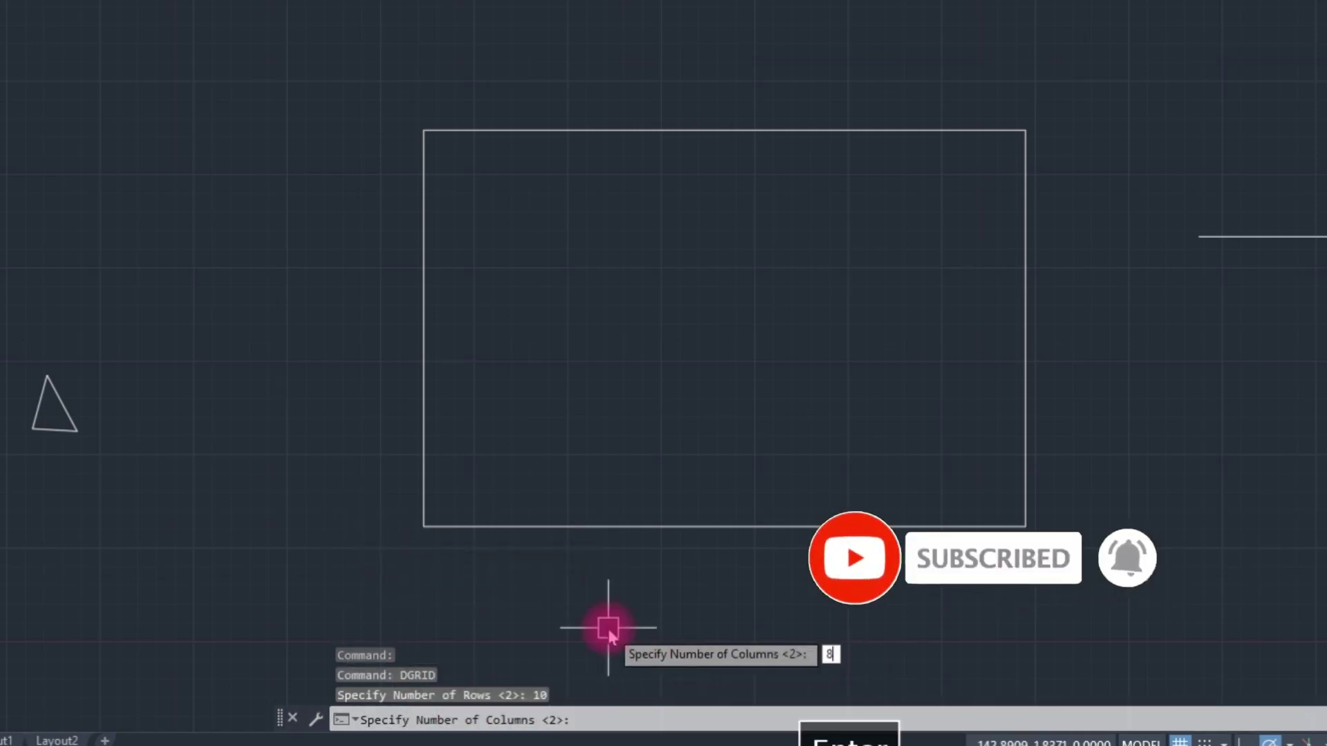
{"action": "key", "text": "Return"}
{"action": "left_click", "coordinate": [416, 526]}
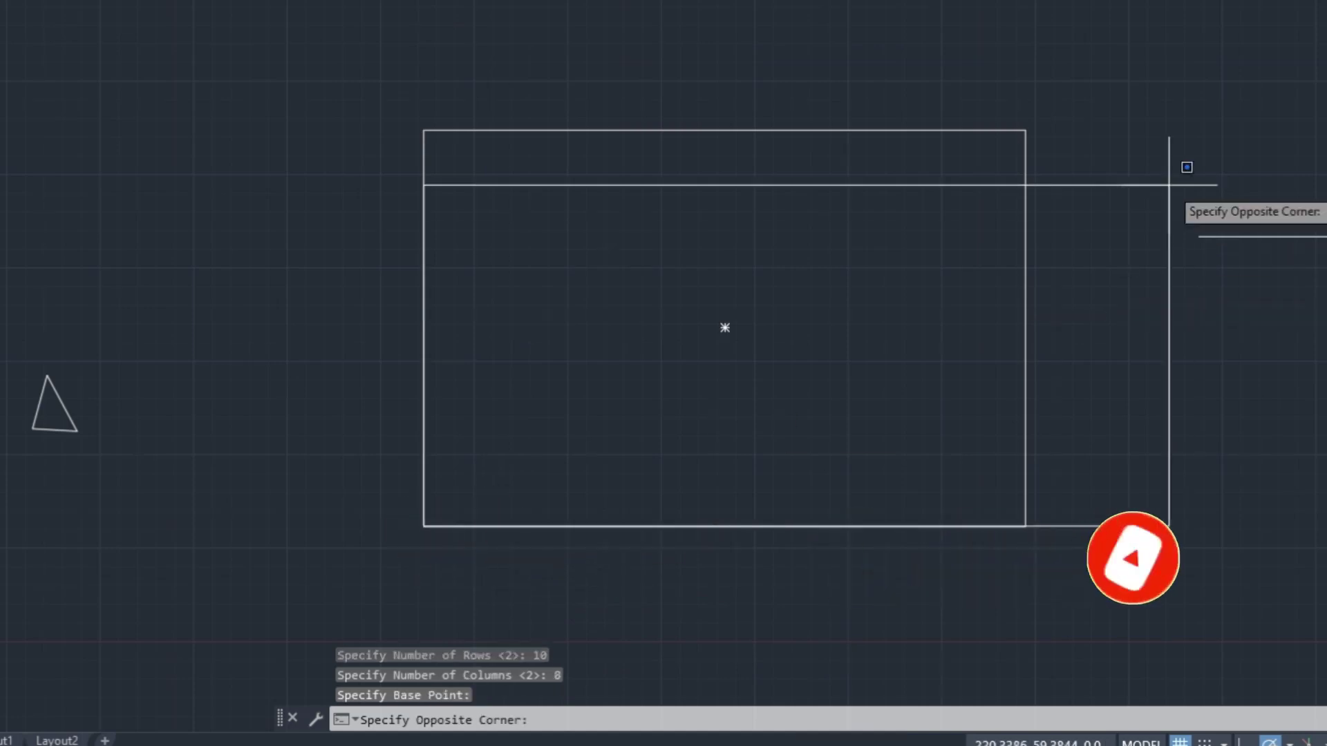
{"action": "left_click", "coordinate": [1030, 133]}
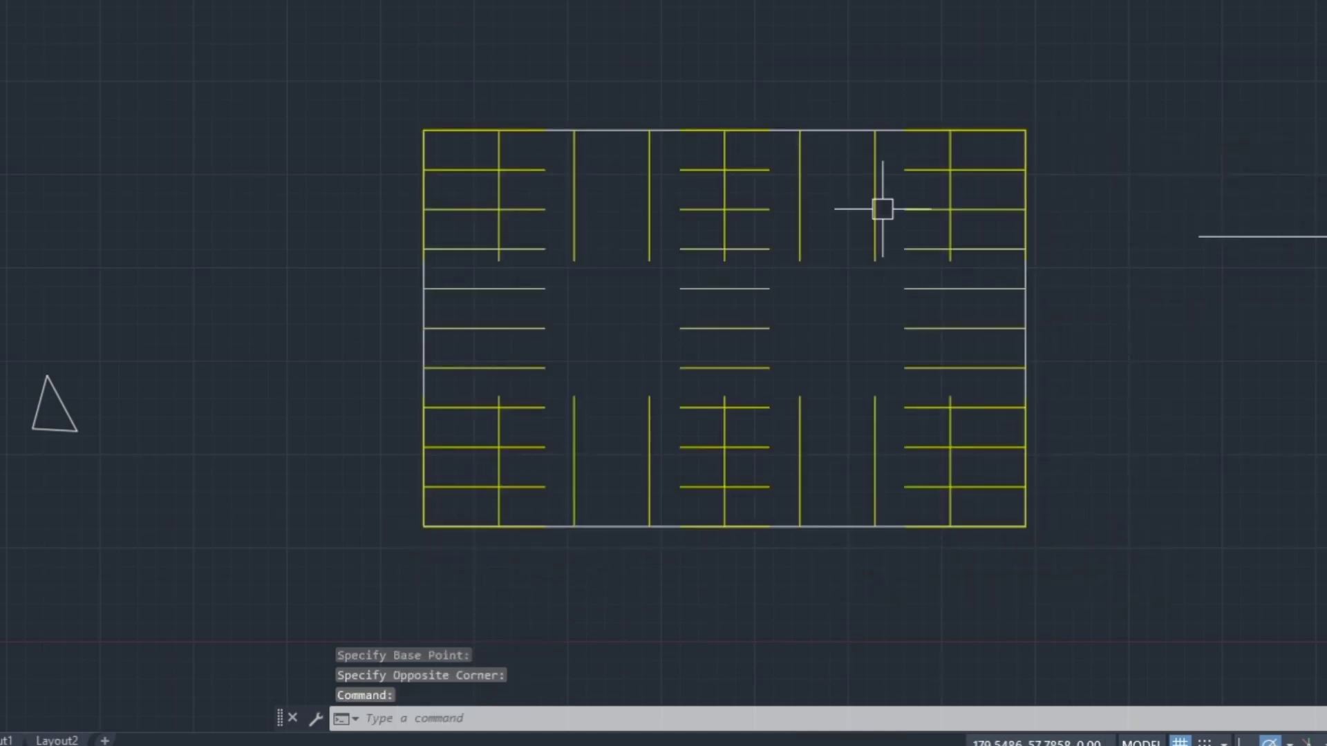
- Undo the DGRID grid in the large rectangle
{"action": "middle_click_drag", "start_coordinate": [583, 334], "coordinate": [533, 288]}
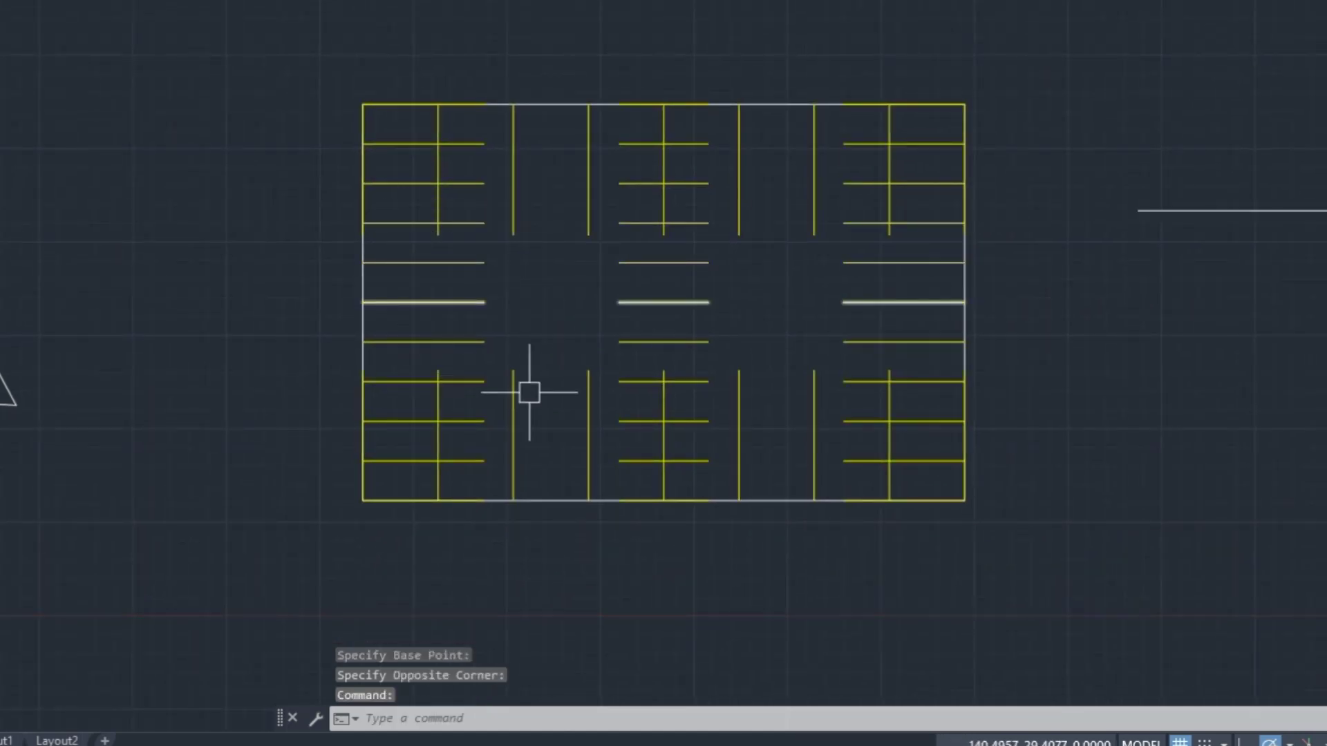
{"action": "middle_click_drag", "start_coordinate": [546, 335], "coordinate": [564, 360]}
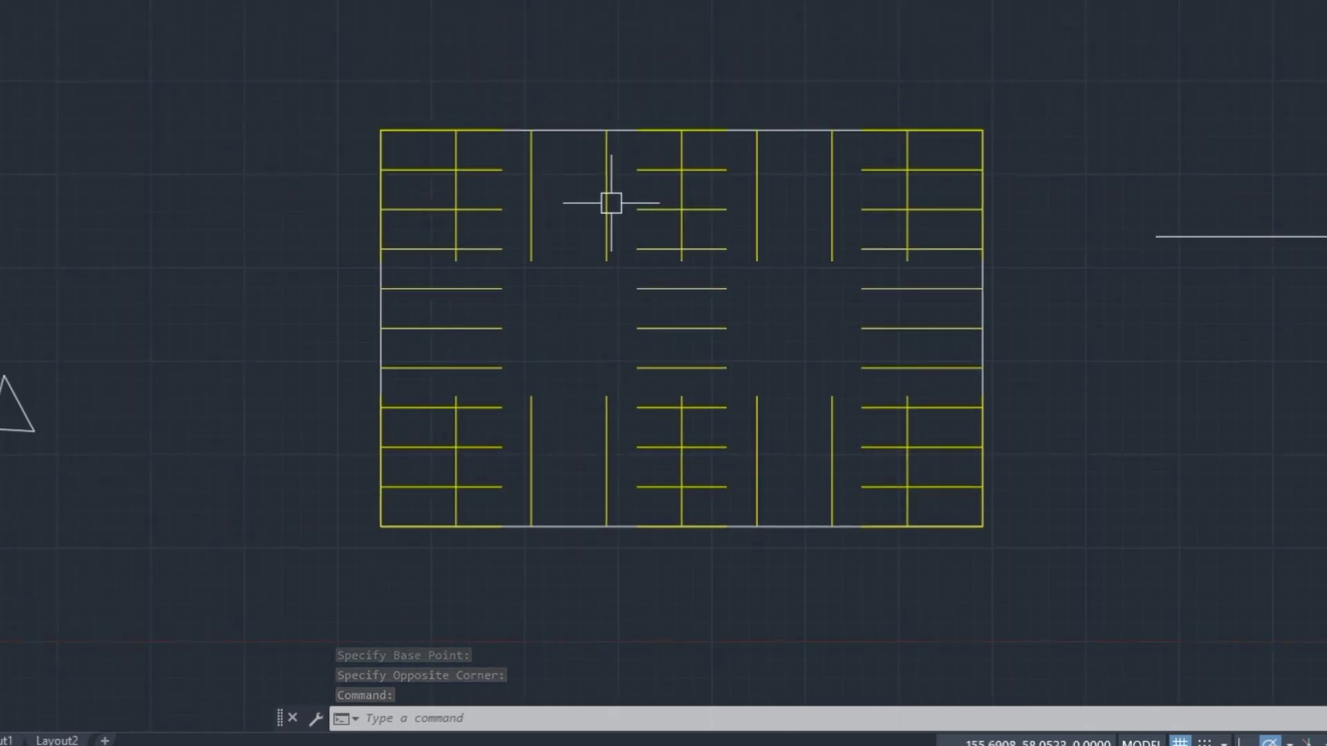
{"action": "key", "text": "ctrl+z"}
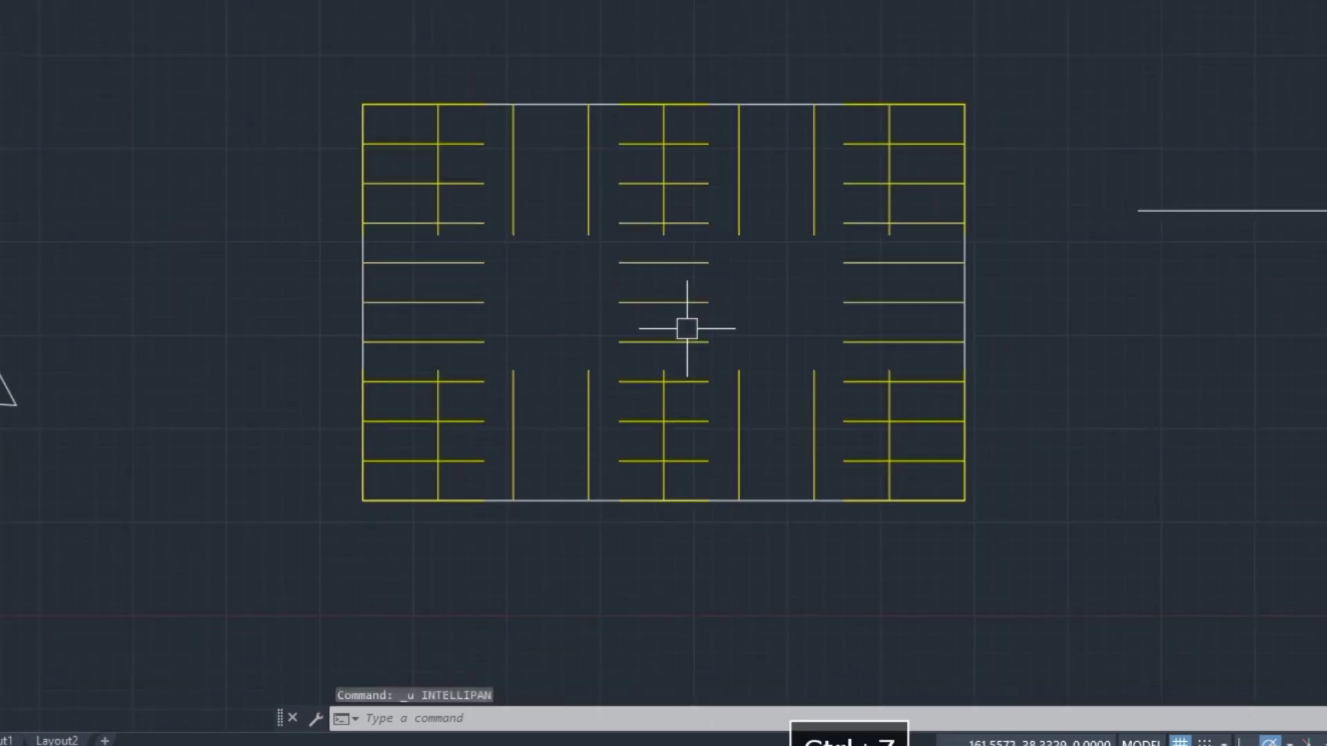
{"action": "key", "text": "ctrl+z"}
{"action": "key", "text": "ctrl+z"}
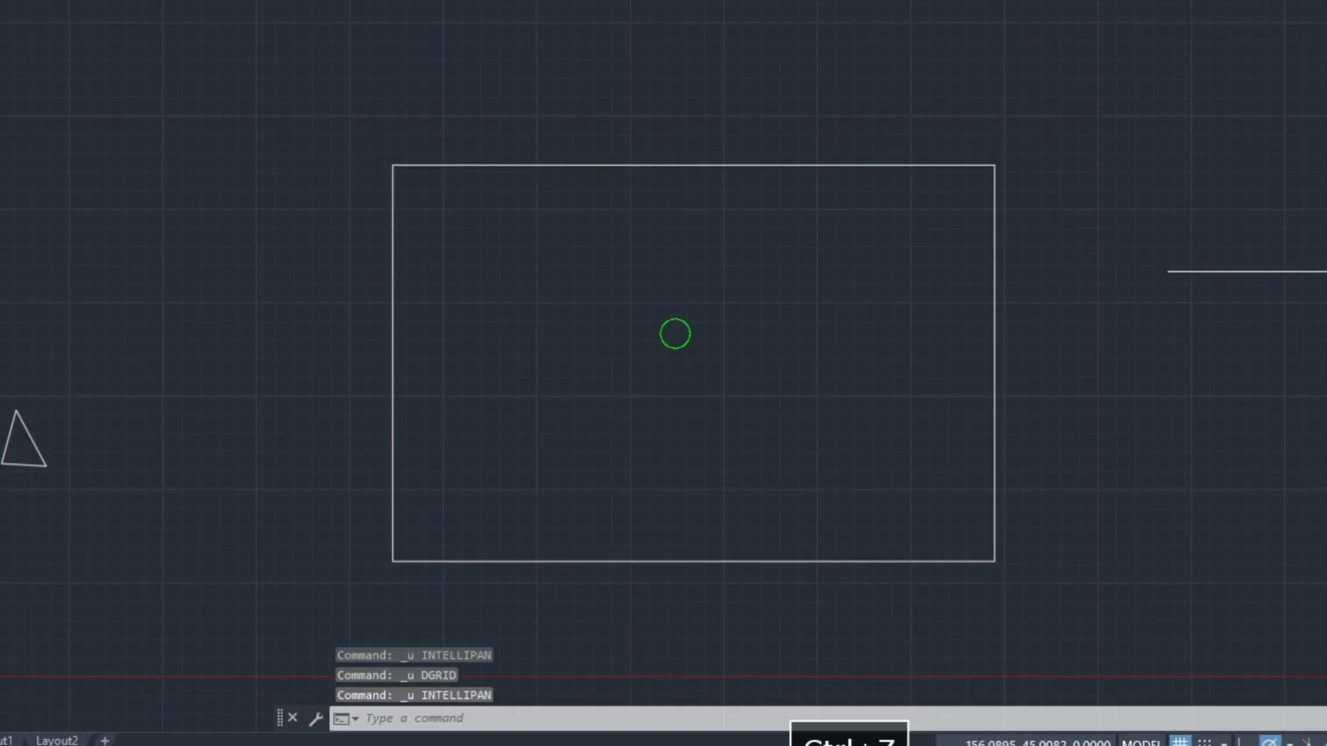
- Run DGRIDD to create a dynamically previewed grid of 5 rows and 6 columns between opposite corners of the large rectangle
{"action": "type", "text": "dgri"}
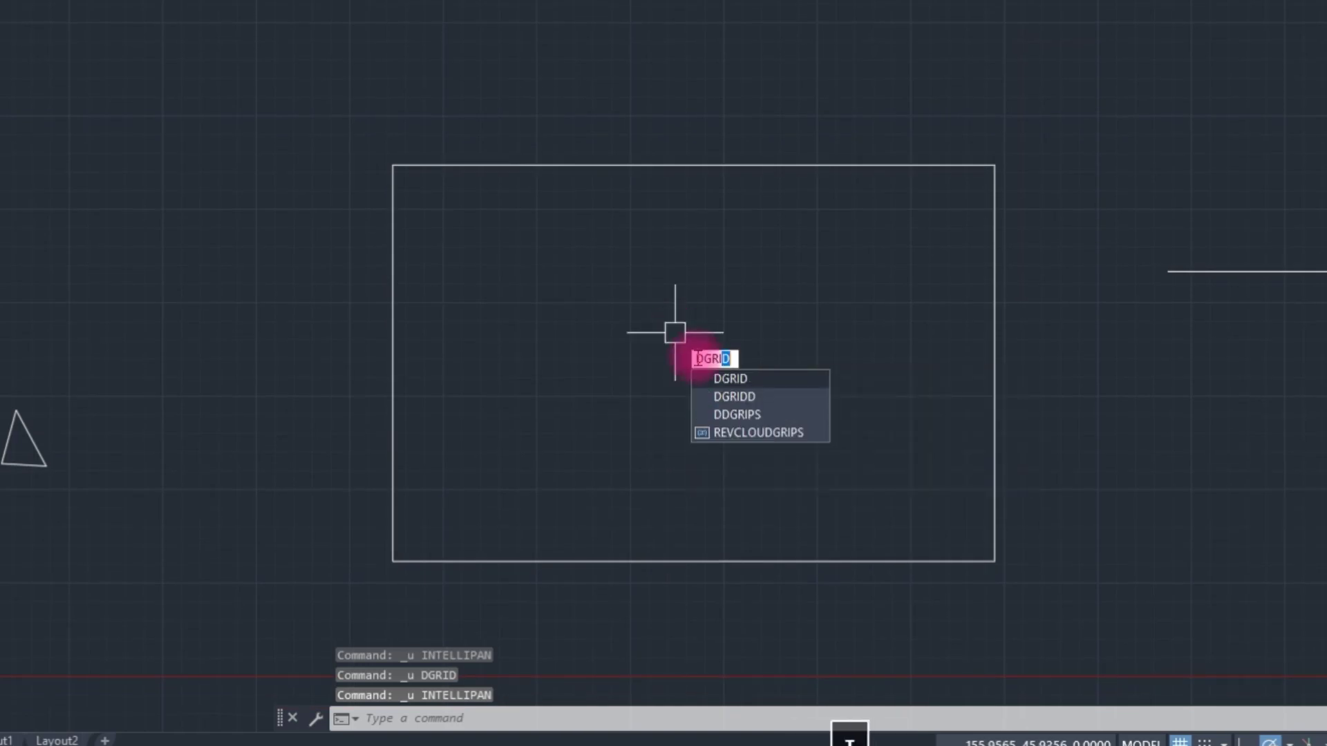
{"action": "left_click", "coordinate": [729, 396]}
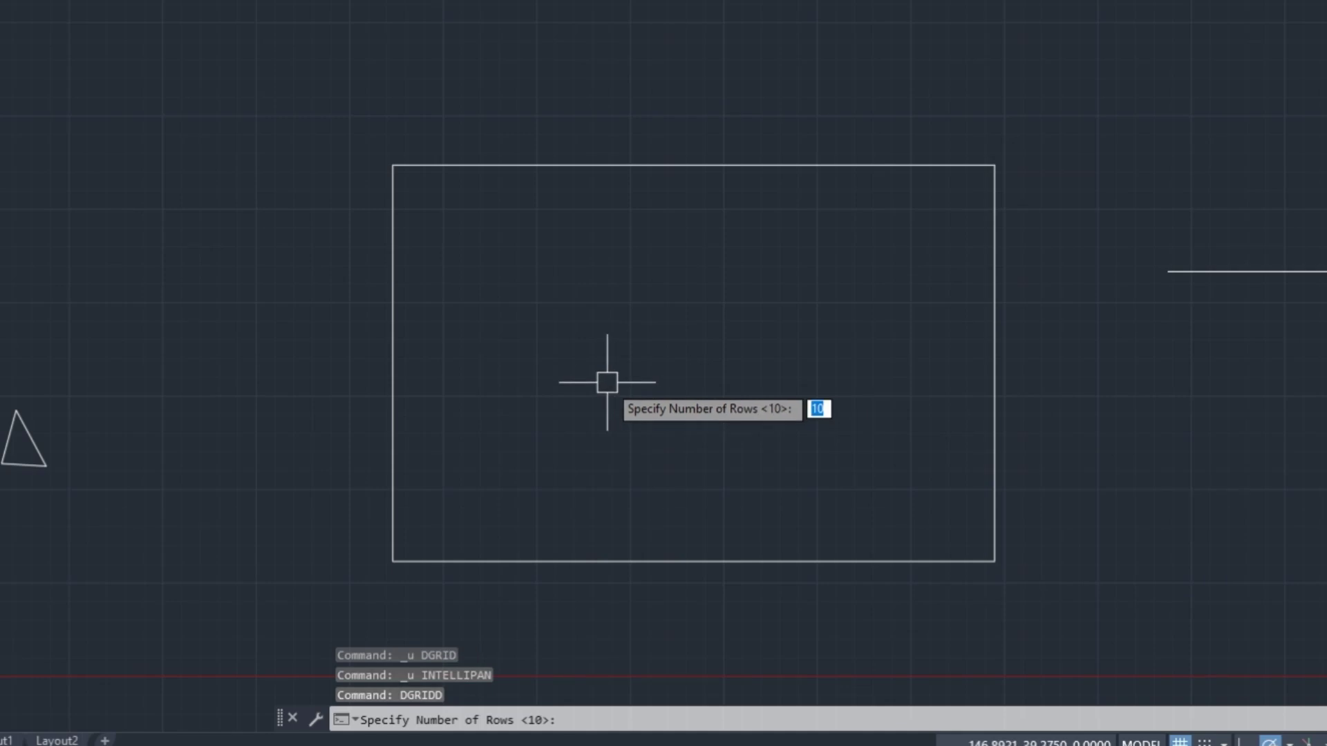
{"action": "type", "text": "5"}
{"action": "key", "text": "Return"}
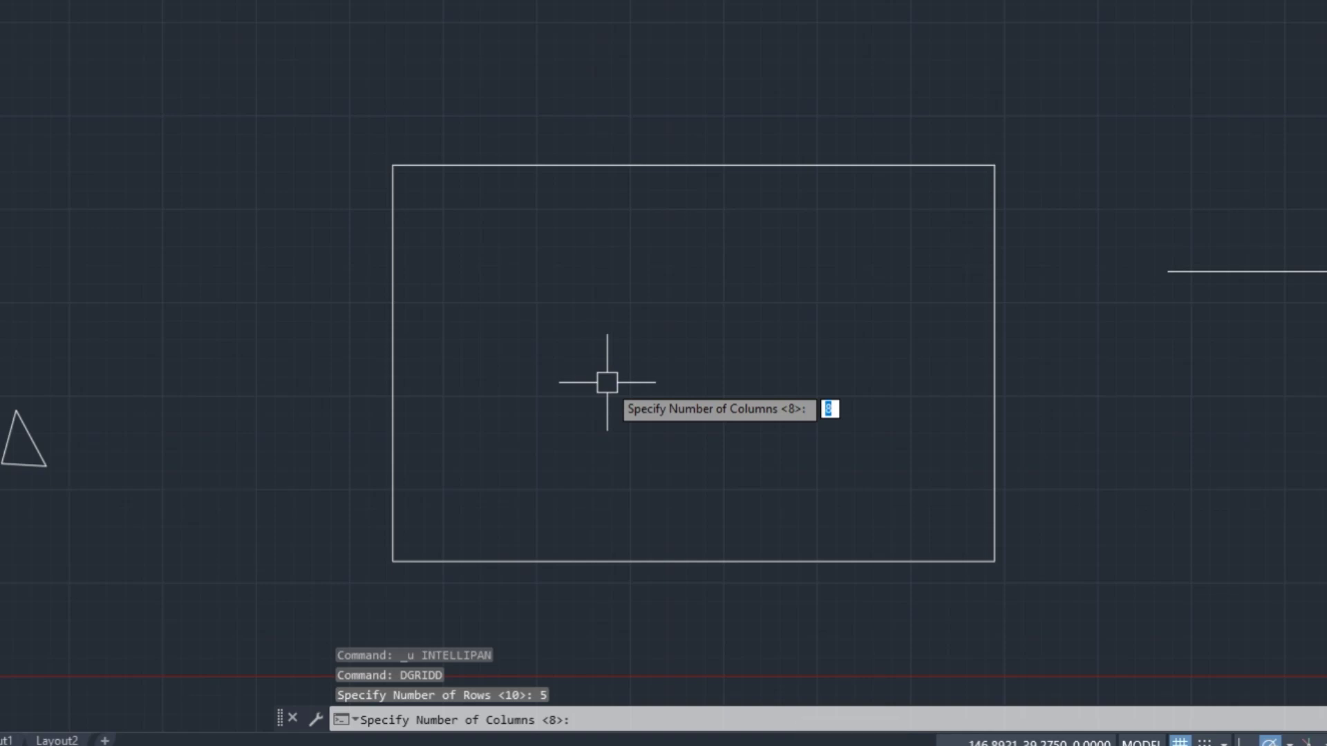
{"action": "type", "text": "6"}
{"action": "key", "text": "Return"}
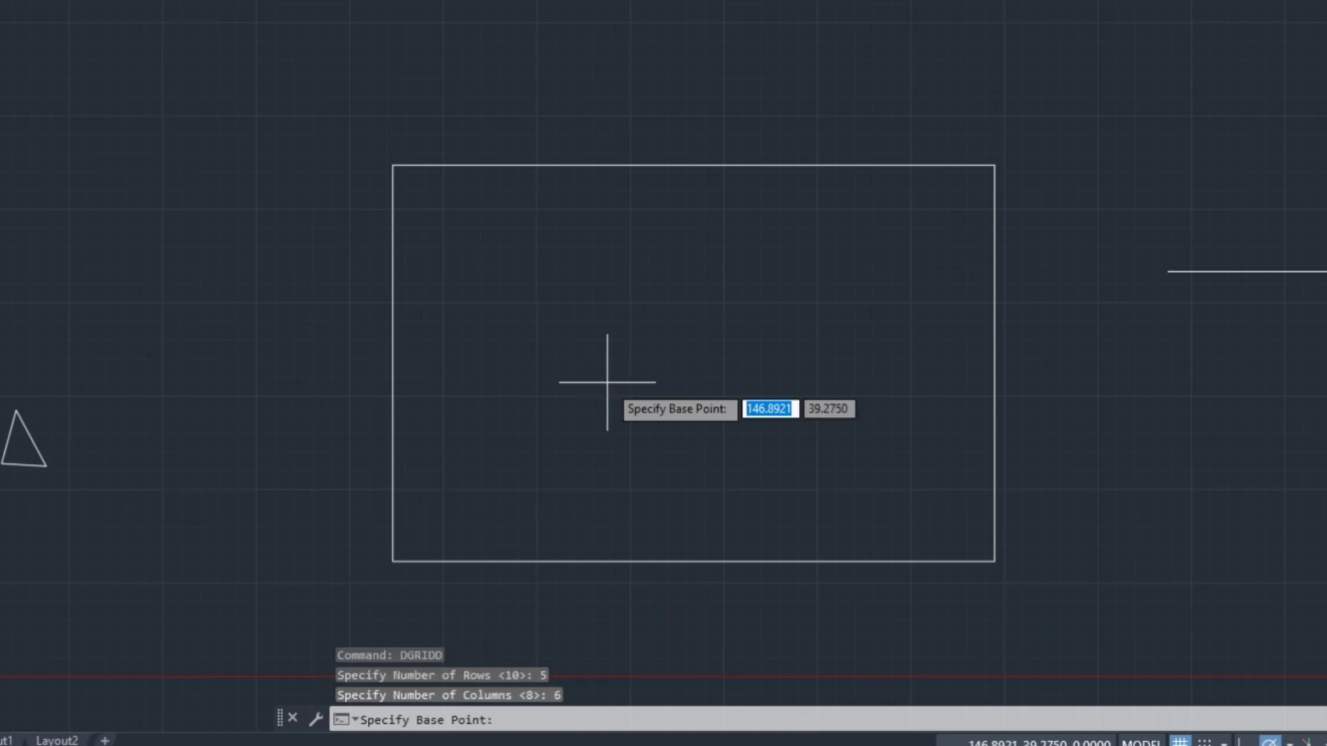
{"action": "left_click", "coordinate": [392, 560]}
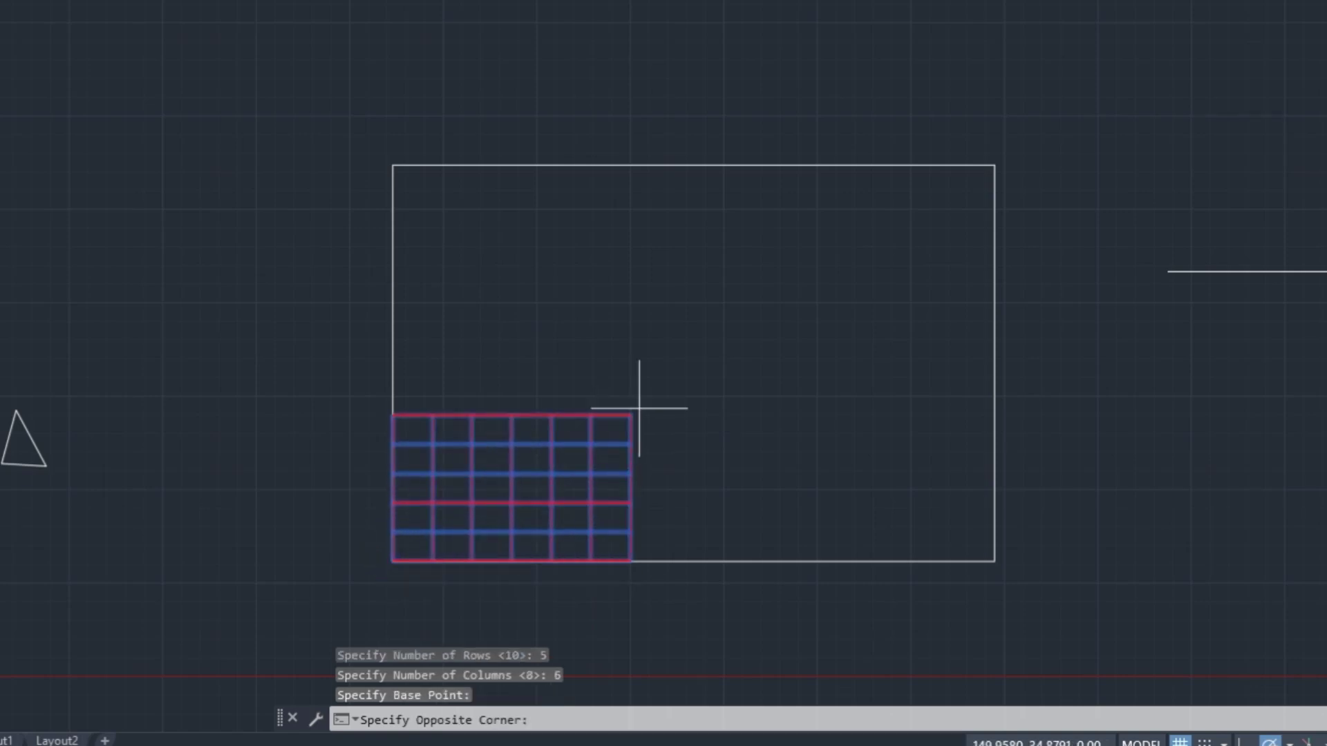
{"action": "left_click", "coordinate": [994, 165]}
- Regenerate the model to refresh the display of the grid lines
{"action": "middle_click_drag", "start_coordinate": [599, 315], "coordinate": [597, 290]}
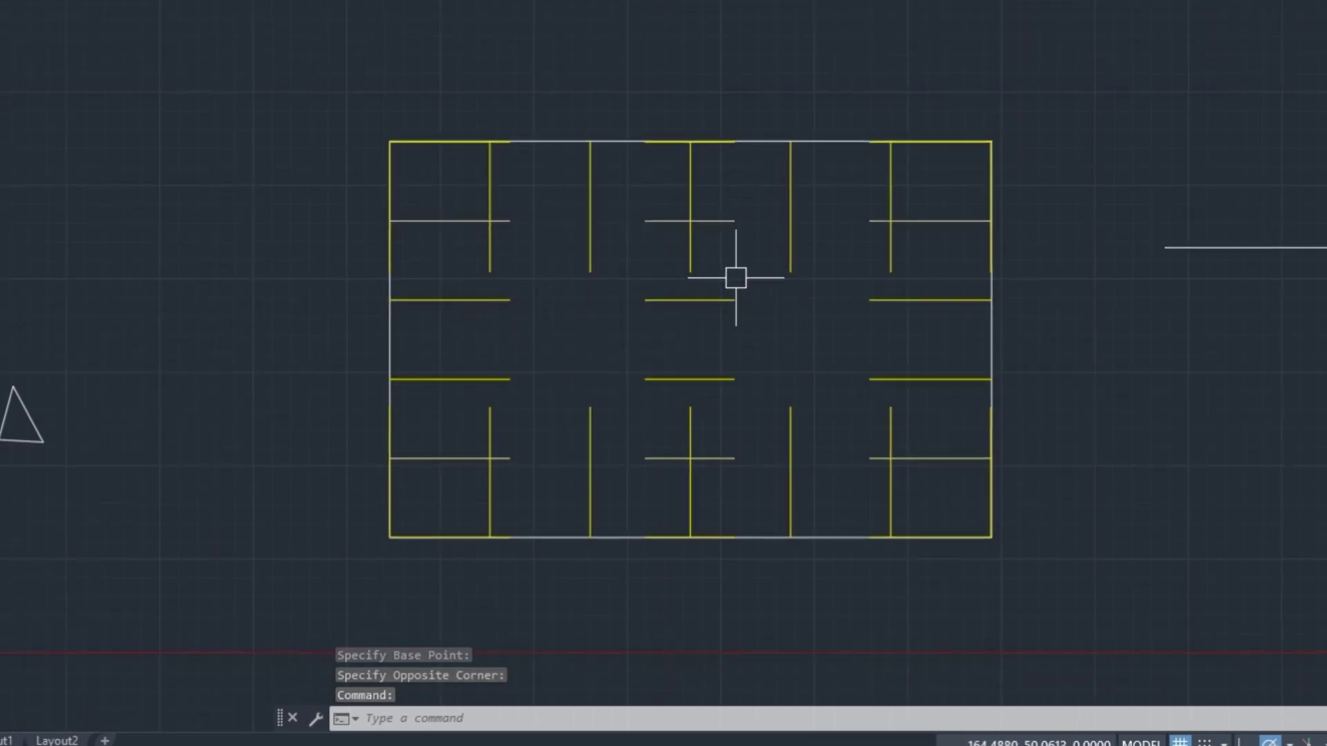
{"action": "type", "text": "re"}
{"action": "key", "text": "space"}
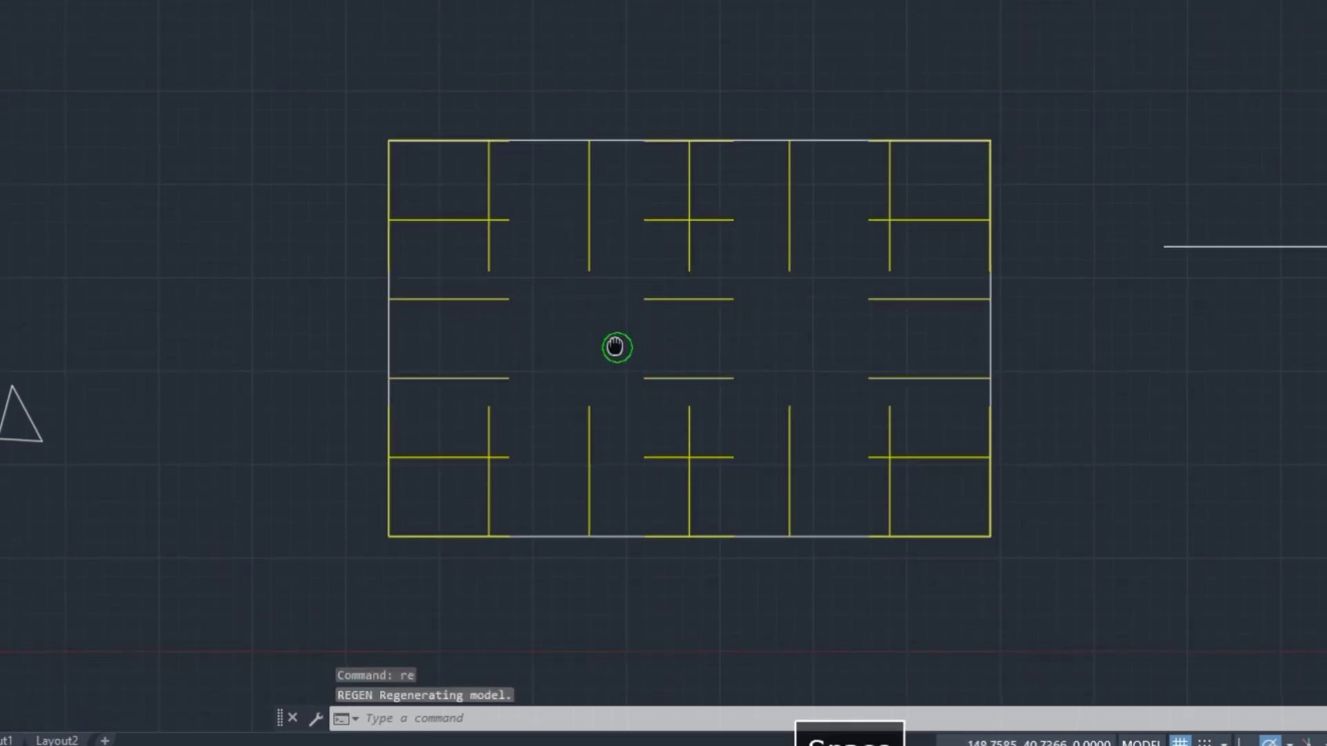
{"action": "middle_click_drag", "start_coordinate": [616, 346], "coordinate": [604, 335]}
{"action": "left_click", "coordinate": [492, 412]}
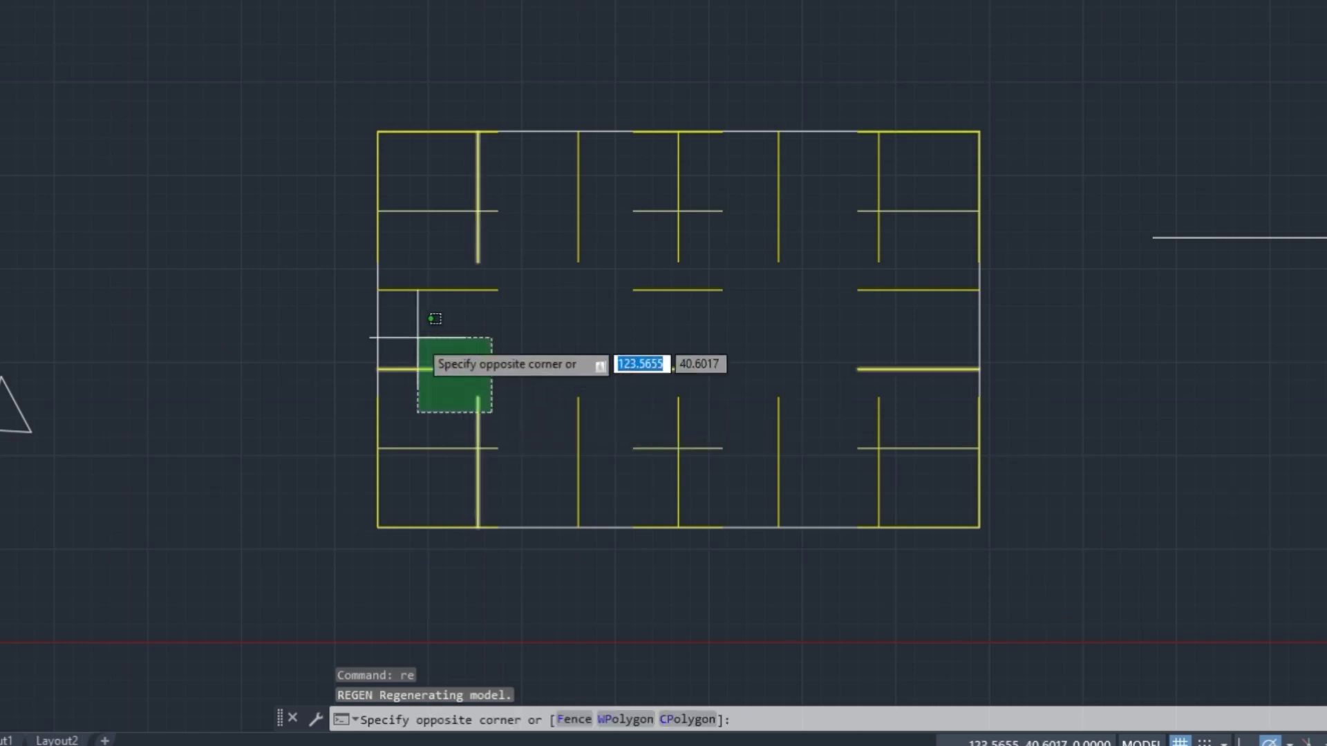
{"action": "left_click", "coordinate": [406, 201]}
{"action": "left_click", "coordinate": [660, 204]}
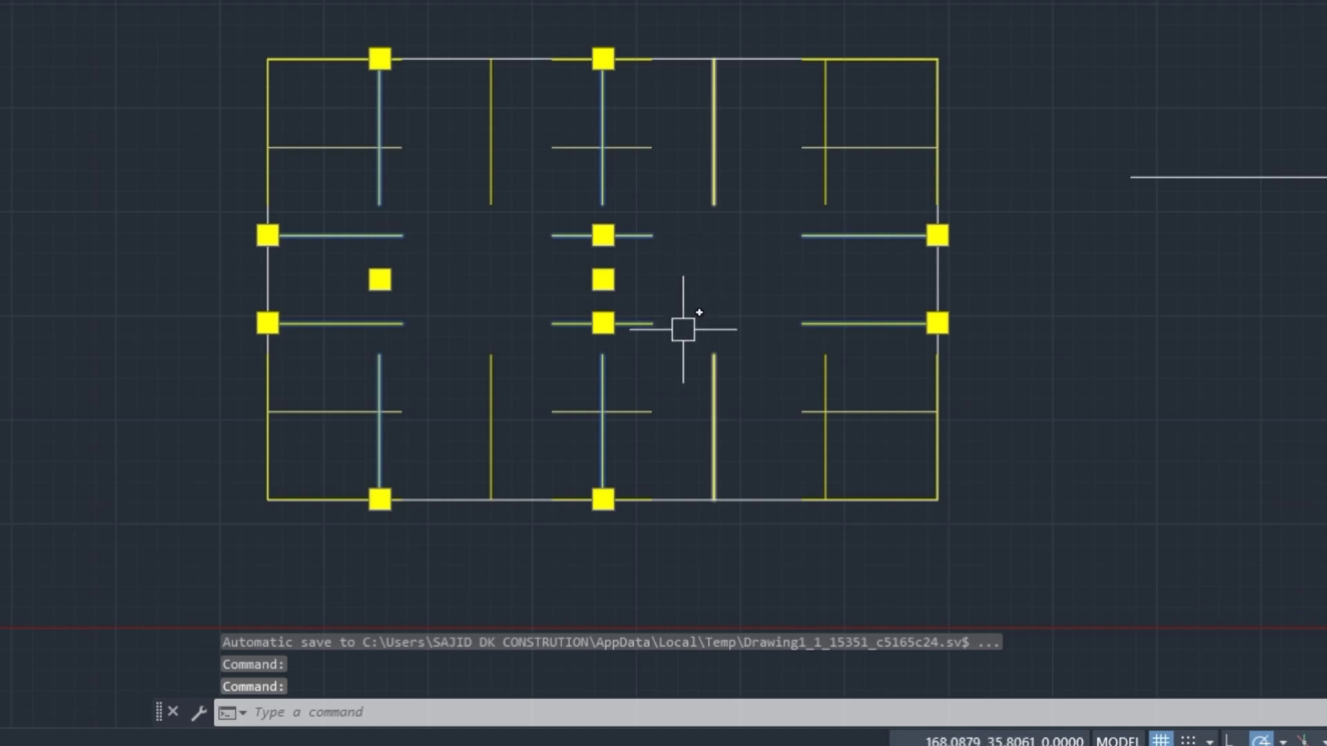
{"action": "scroll", "coordinate": [581, 316], "scroll_direction": "up", "scroll_amount": 3}
{"action": "scroll", "coordinate": [581, 315], "scroll_direction": "down", "scroll_amount": 3}
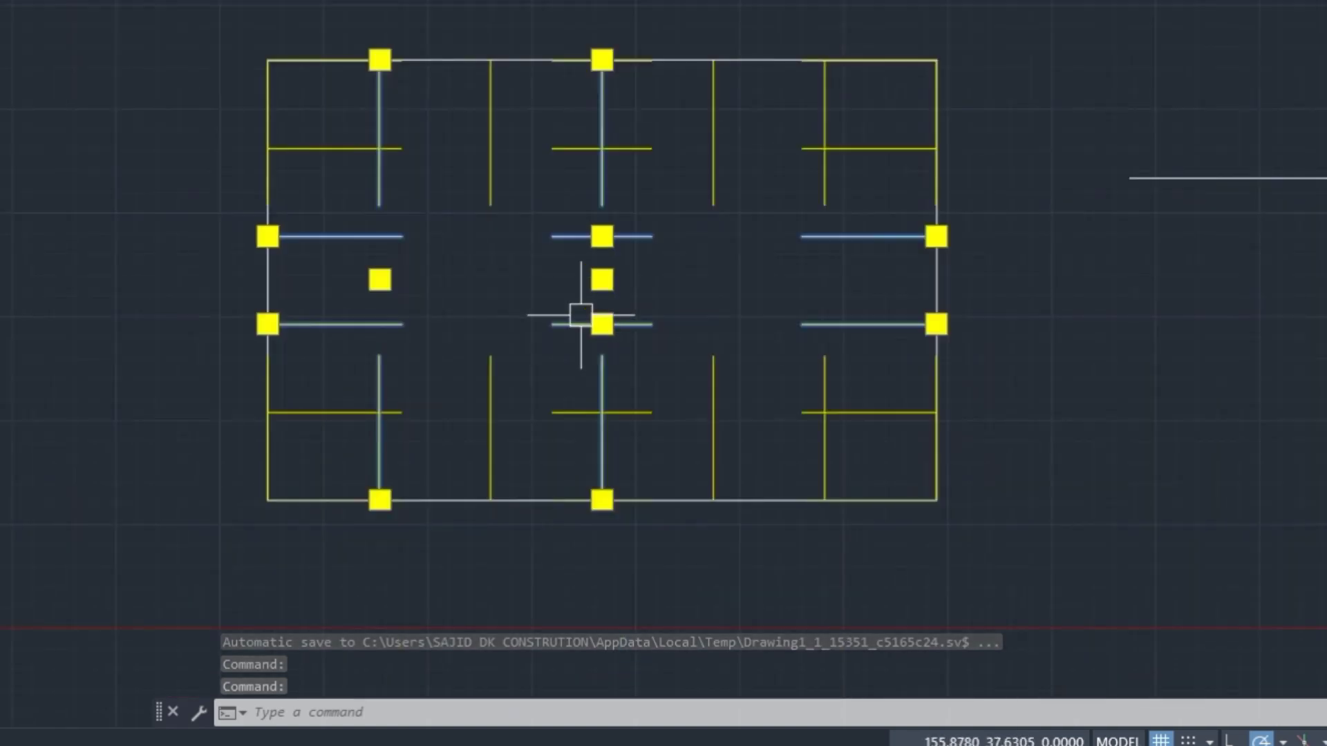
{"action": "key", "text": "Escape"}
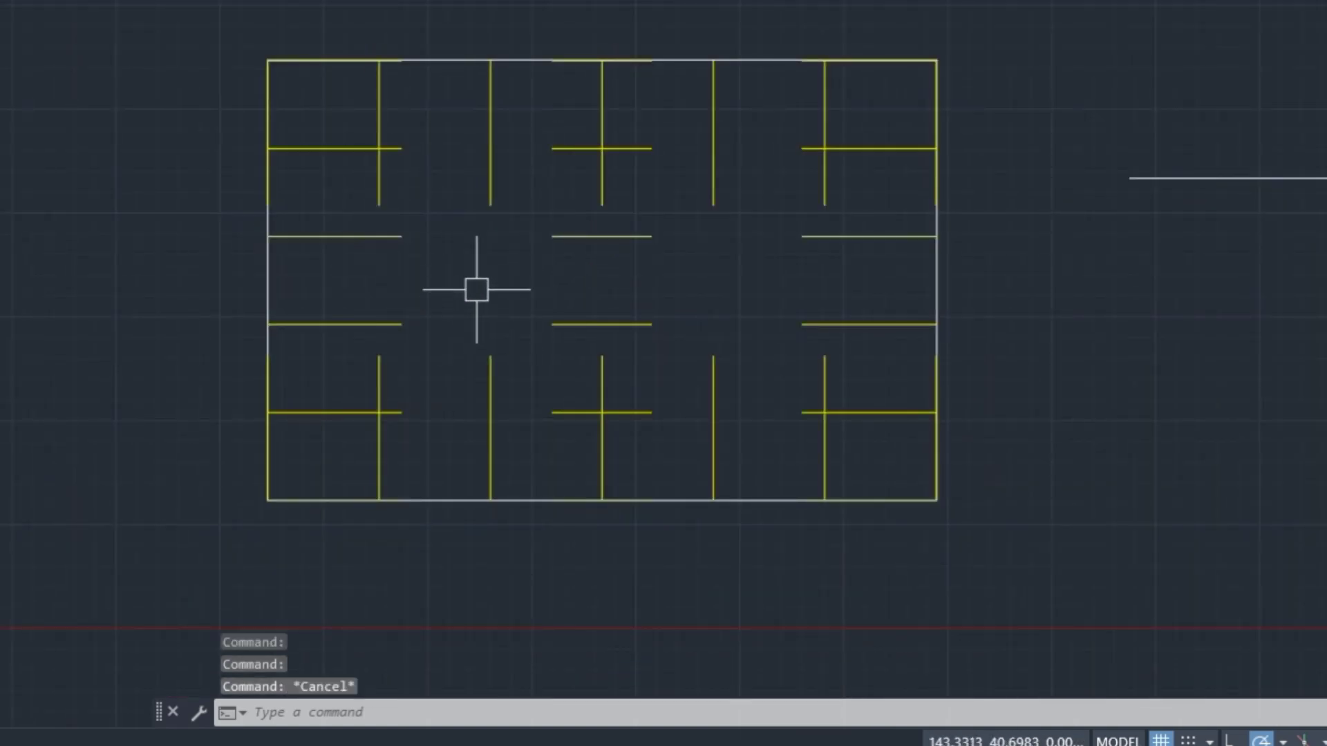
- Set the global linetype scale factor to .02 with LTSCALE
{"action": "type", "text": "LTS"}
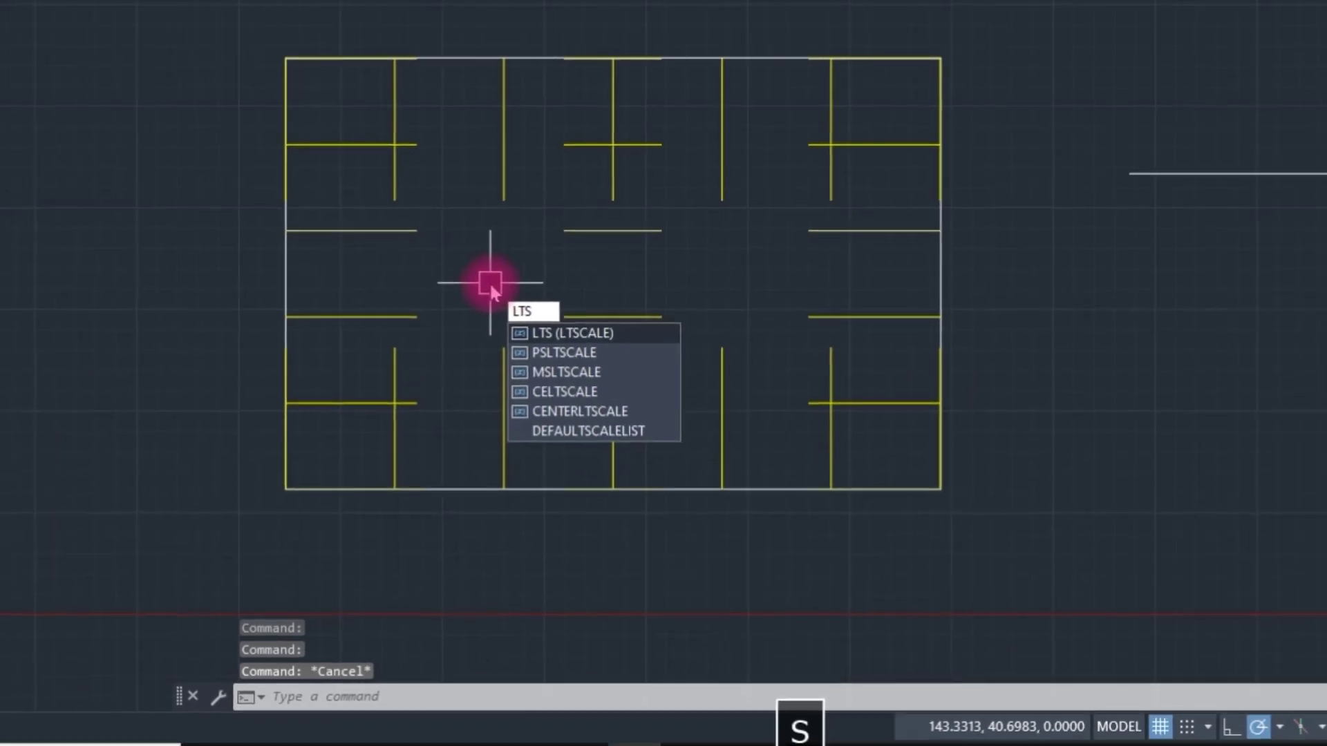
{"action": "key", "text": "space"}
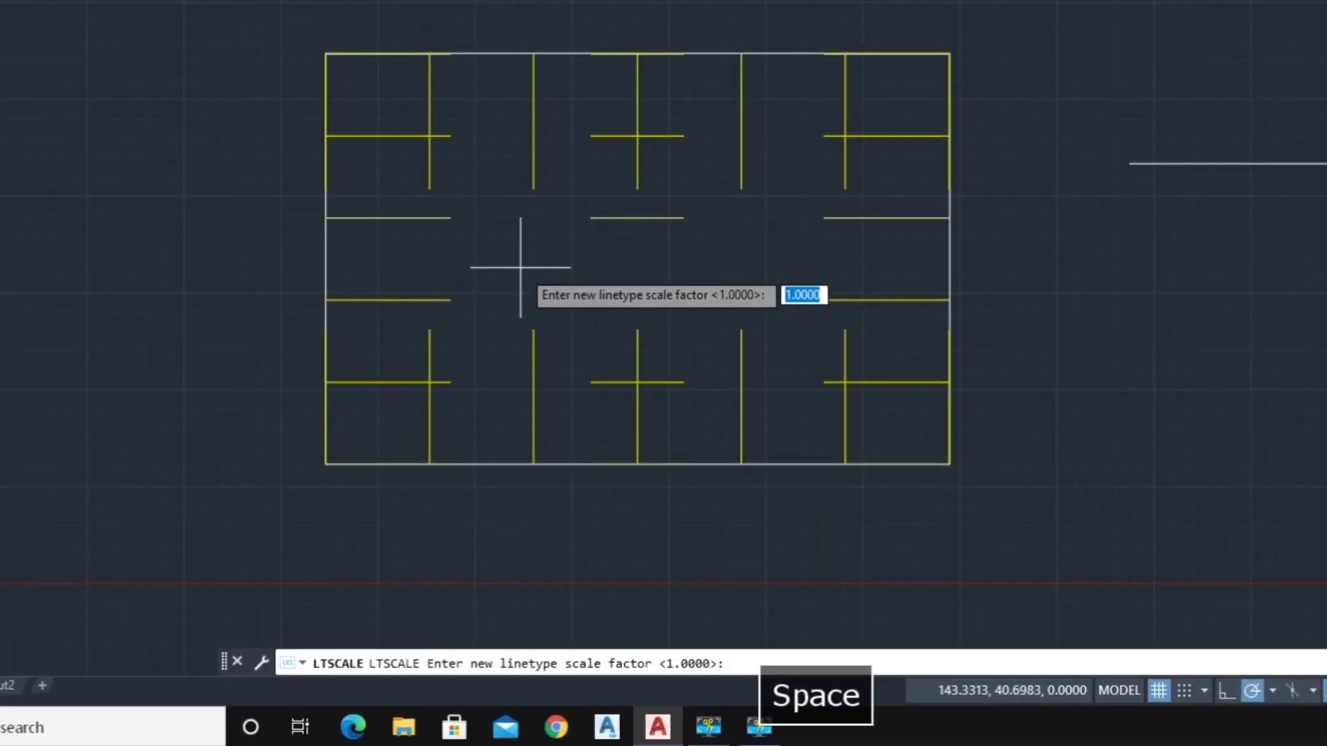
{"action": "type", "text": ".02"}
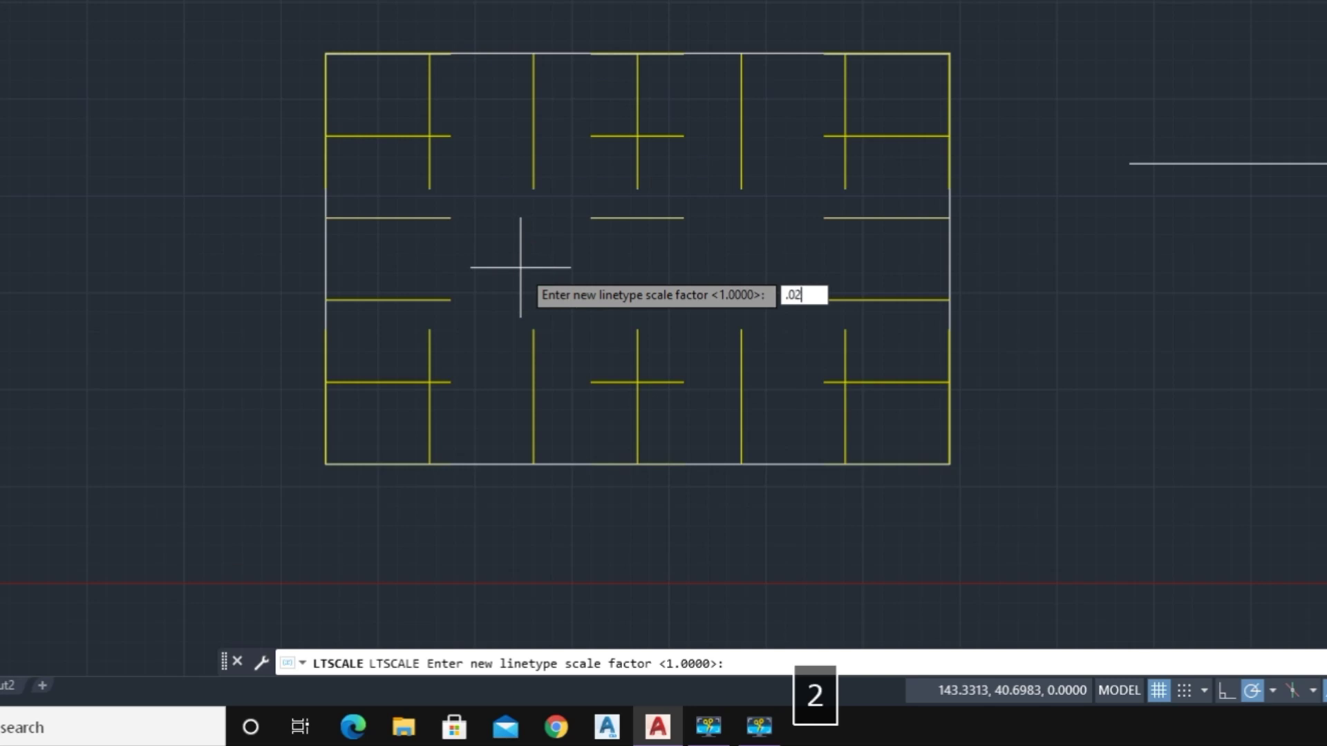
{"action": "key", "text": "Return"}
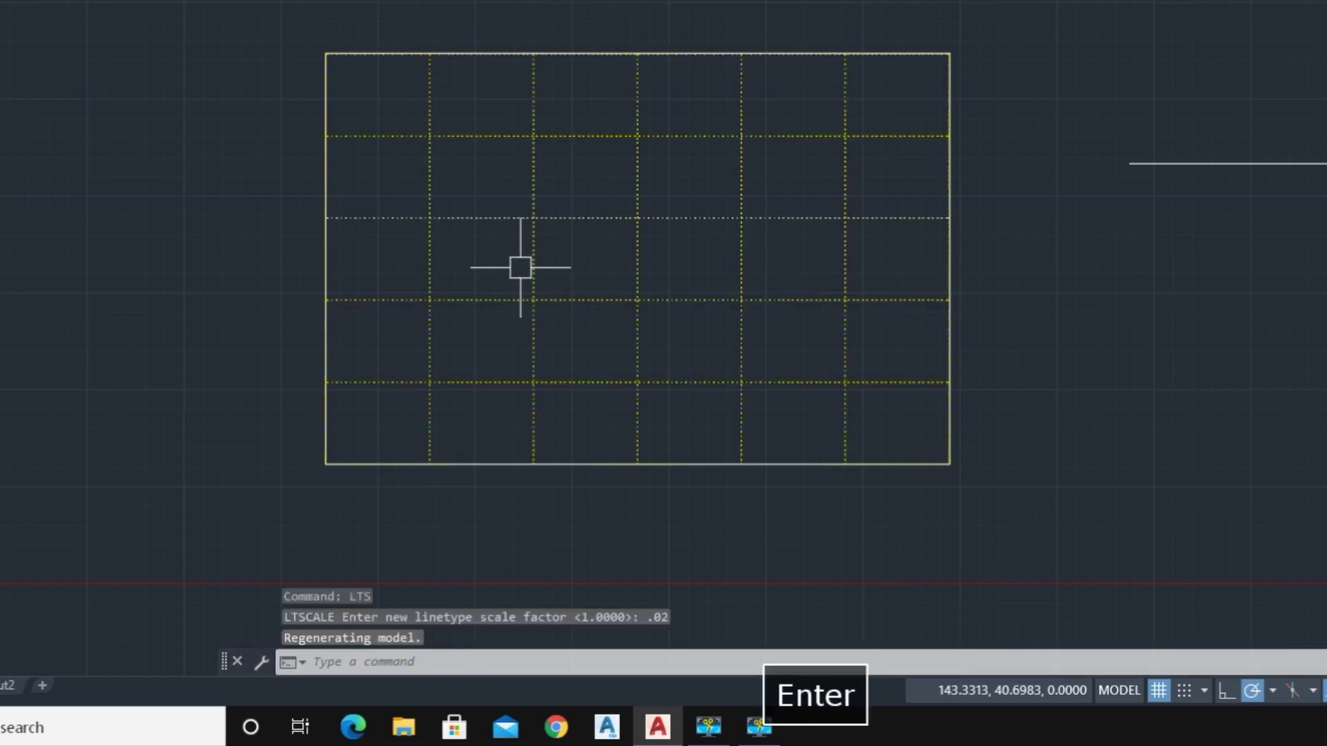
- Set the global linetype scale factor to .1 with LTSCALE and check the dashed grid lines up close
{"action": "scroll", "coordinate": [463, 246], "scroll_direction": "up", "scroll_amount": 3}
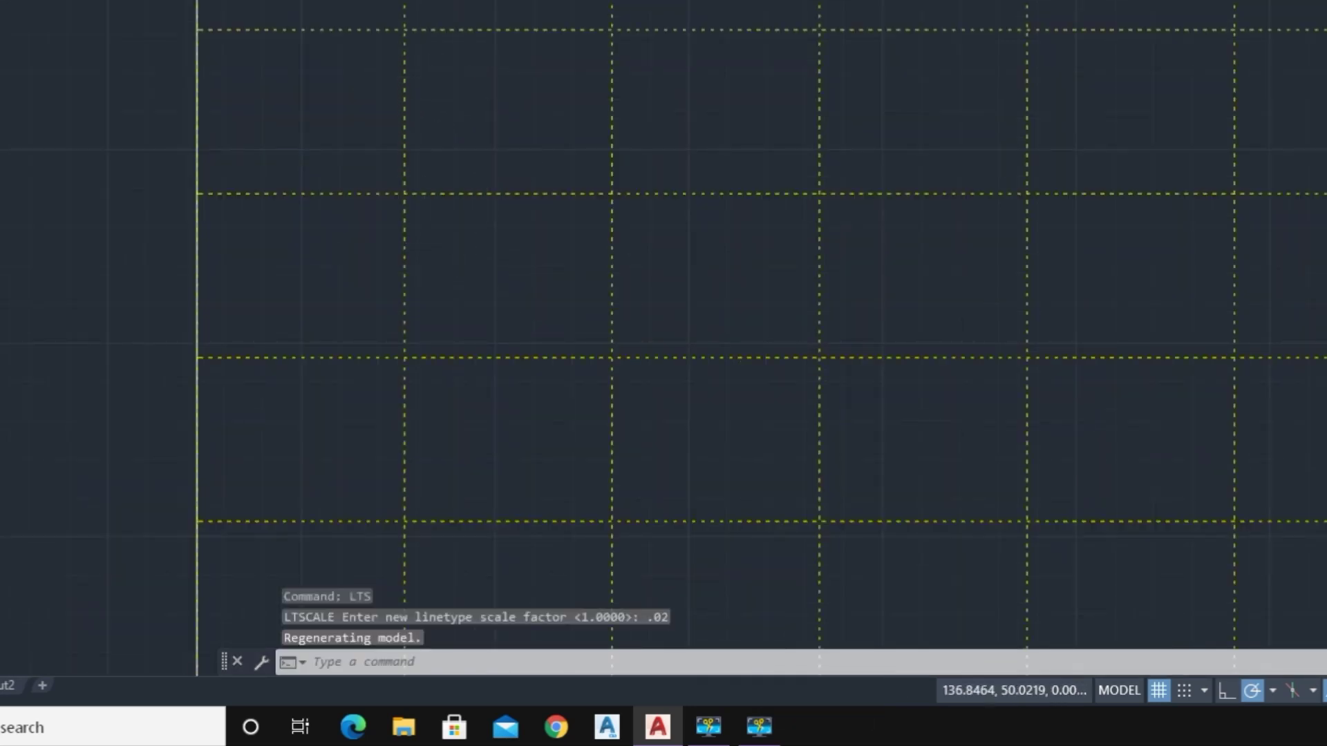
{"action": "scroll", "coordinate": [626, 207], "scroll_direction": "down", "scroll_amount": 4}
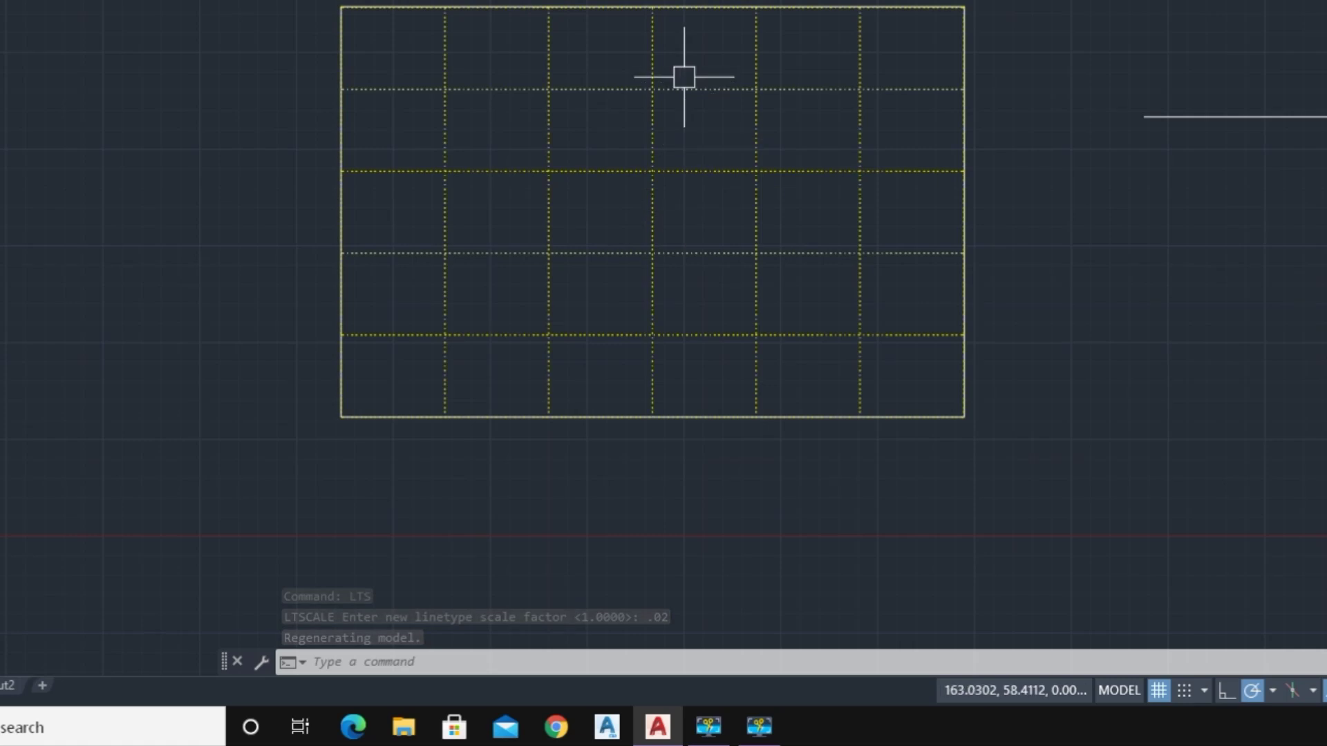
{"action": "type", "text": "t"}
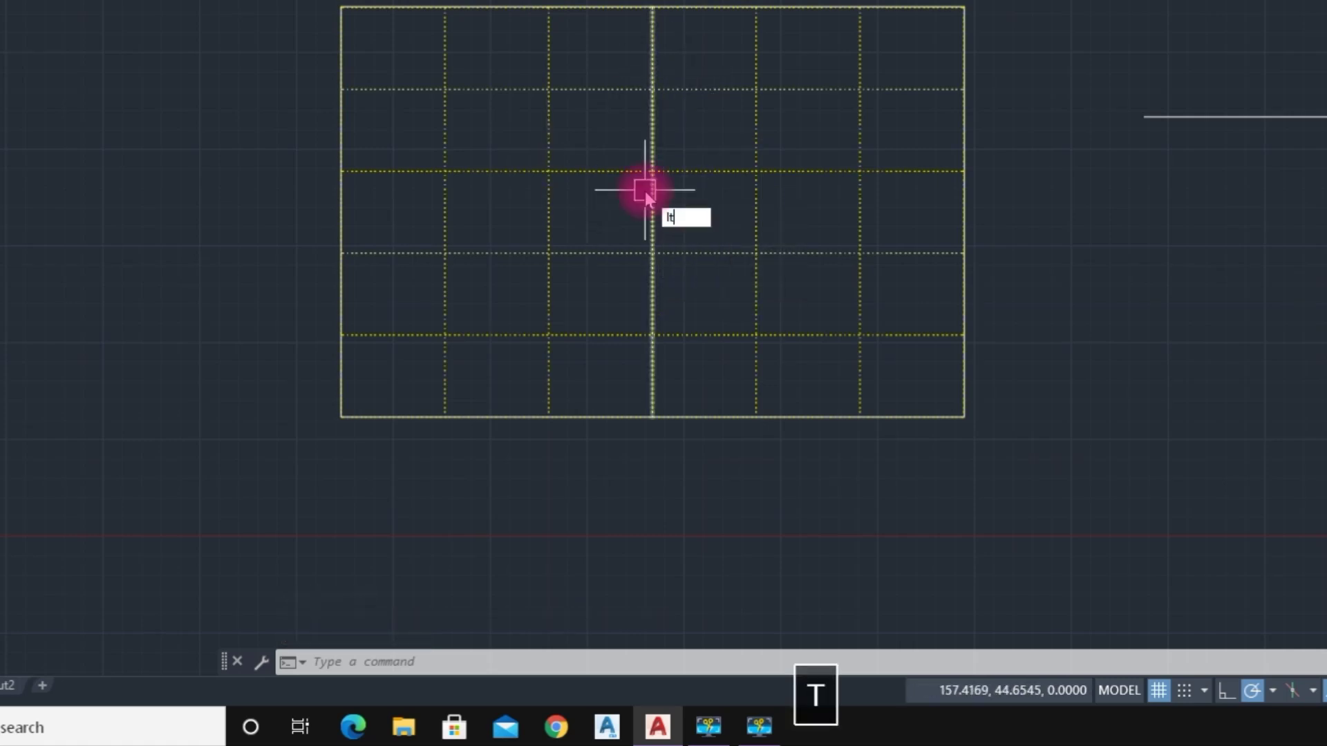
{"action": "type", "text": "ype s"}
{"action": "key", "text": "space"}
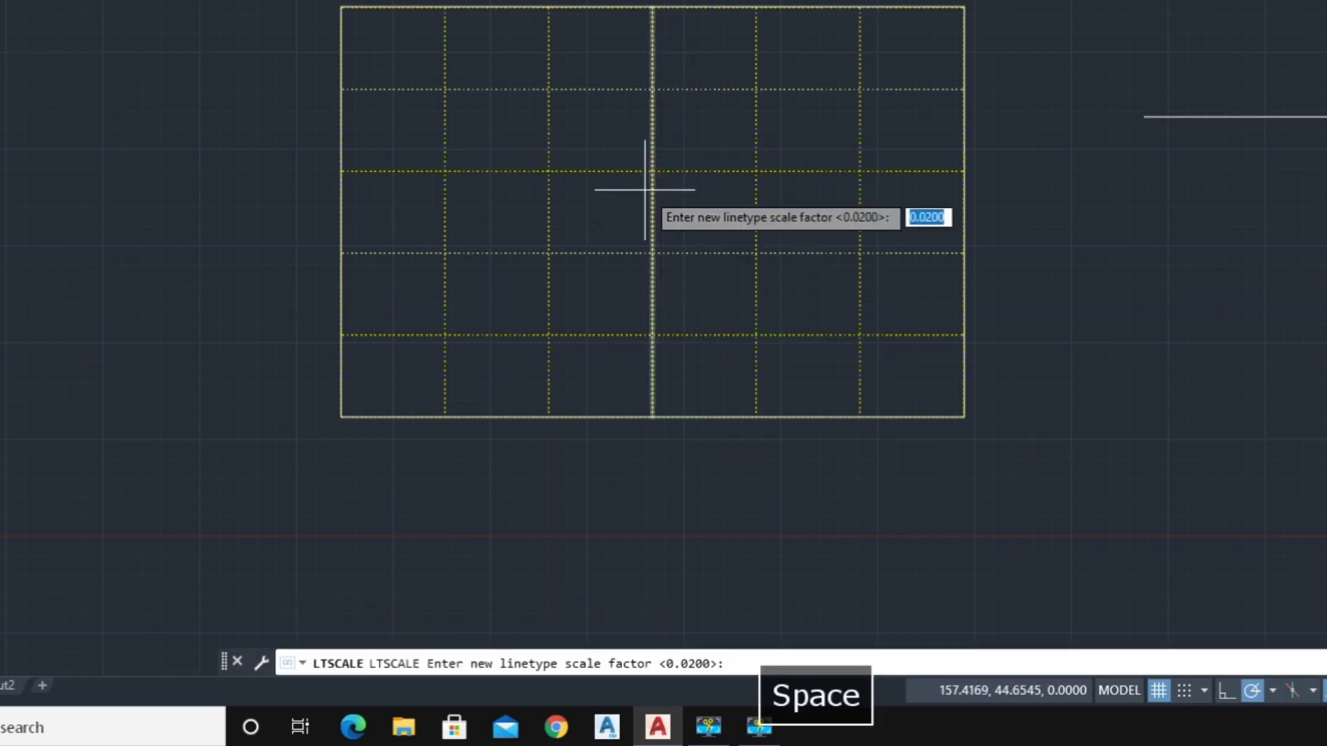
{"action": "type", "text": ".1"}
{"action": "key", "text": "Return"}
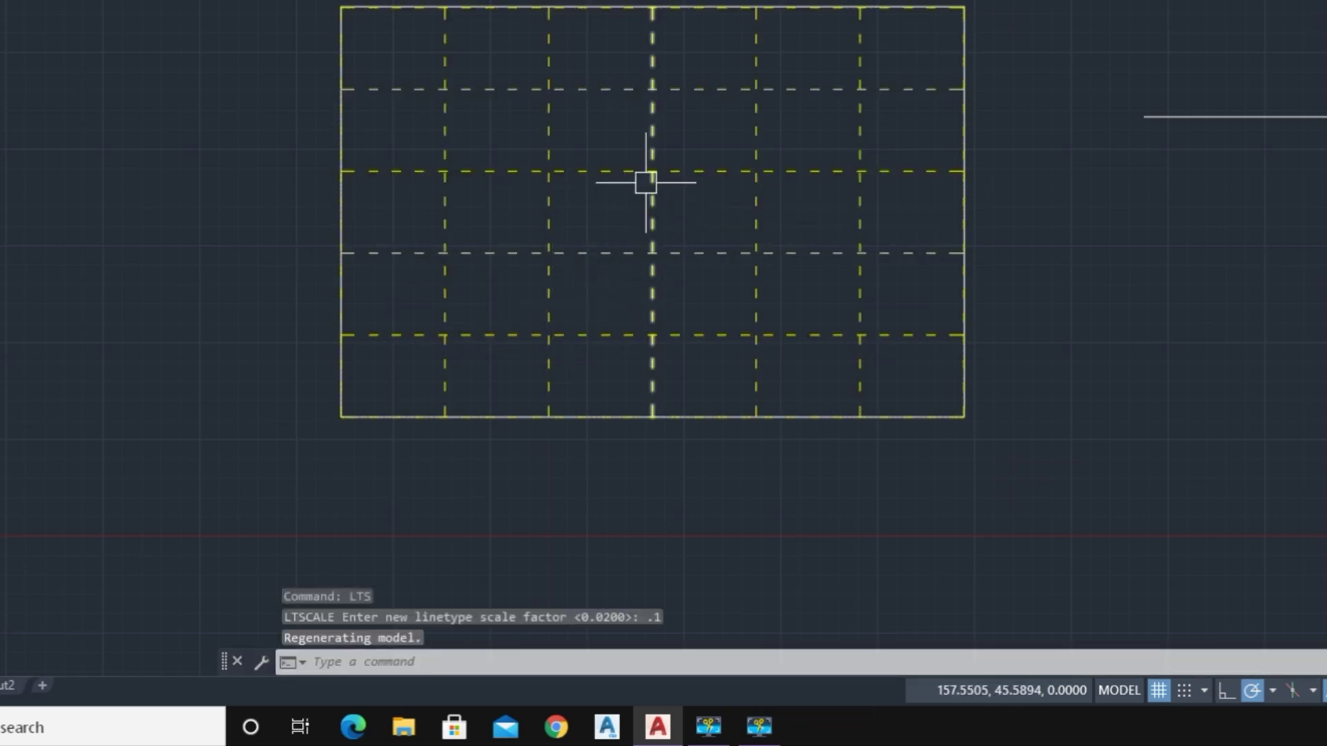
{"action": "scroll", "coordinate": [645, 183], "scroll_direction": "up", "scroll_amount": 3}
{"action": "middle_click_drag", "start_coordinate": [569, 83], "coordinate": [456, 142]}
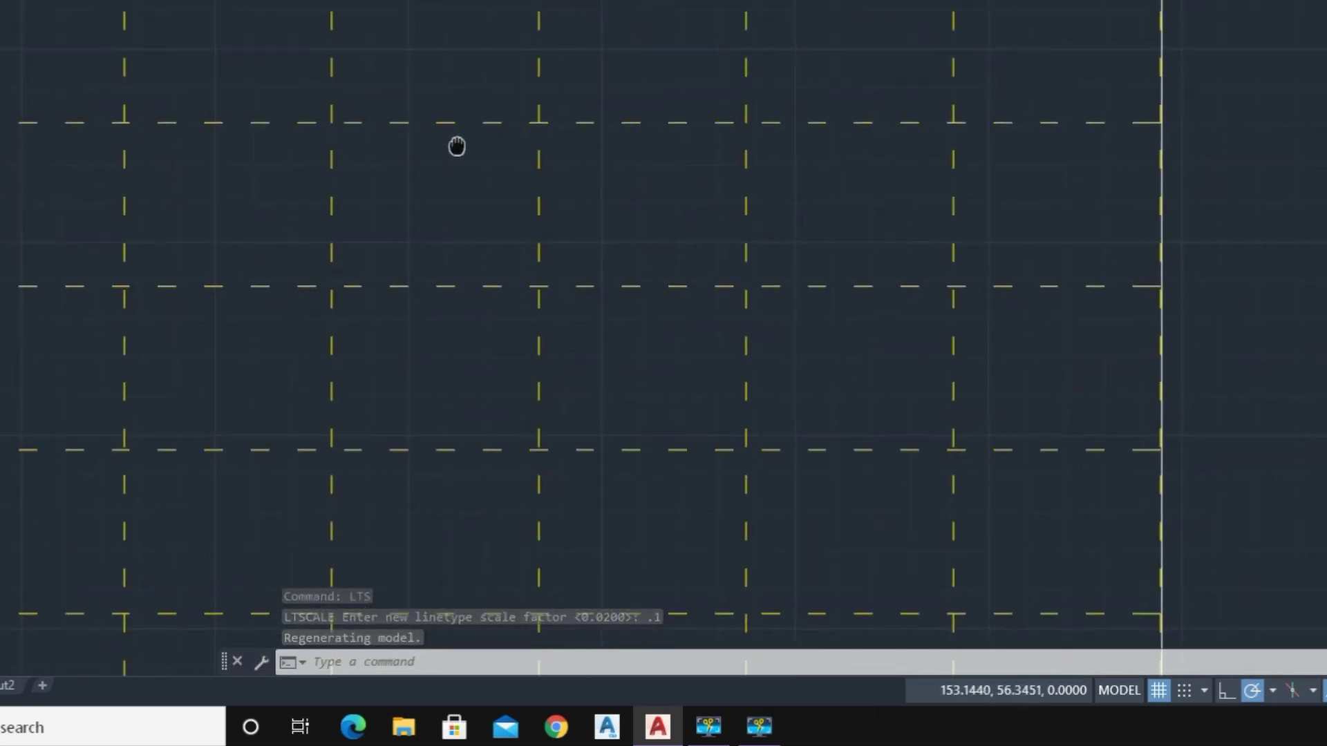
{"action": "scroll", "coordinate": [670, 134], "scroll_direction": "down", "scroll_amount": 3}
{"action": "middle_click_drag", "start_coordinate": [705, 206], "coordinate": [607, 190]}
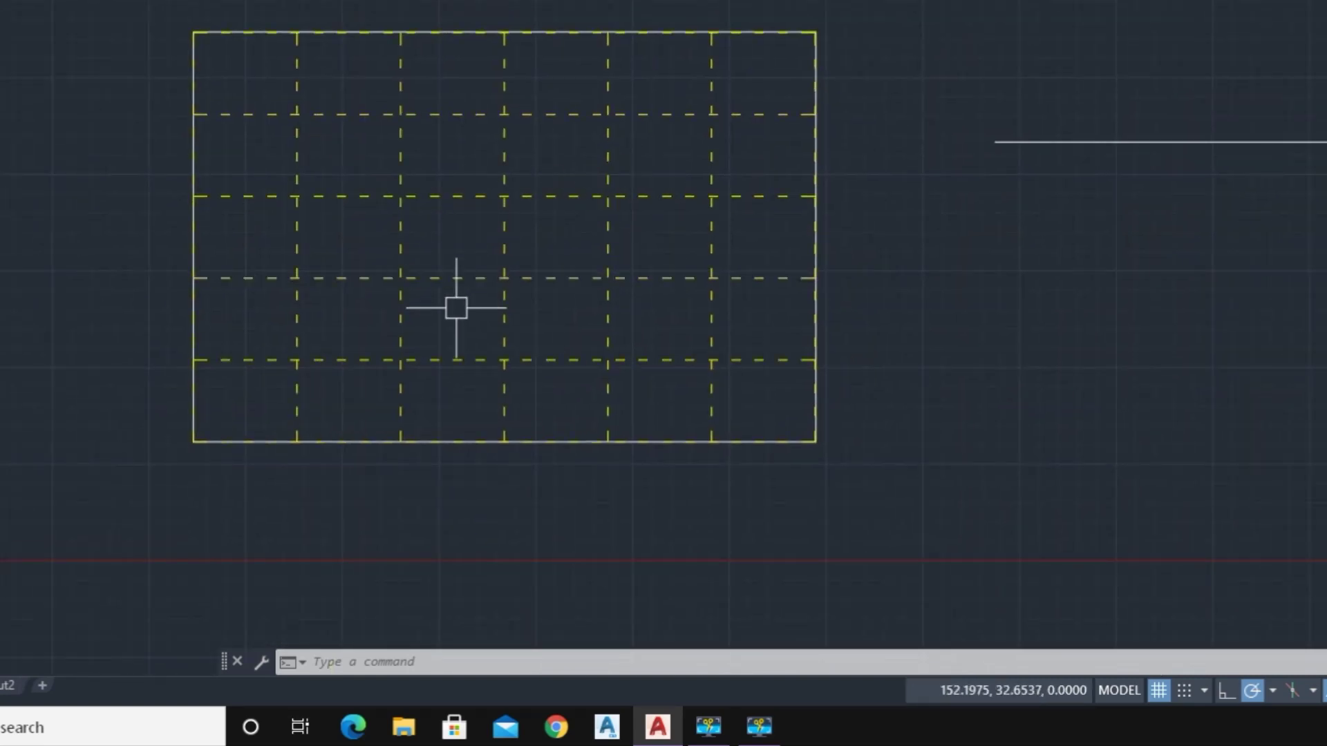
{"action": "scroll", "coordinate": [351, 311], "scroll_direction": "up", "scroll_amount": 3}
{"action": "scroll", "coordinate": [351, 311], "scroll_direction": "down", "scroll_amount": 3}
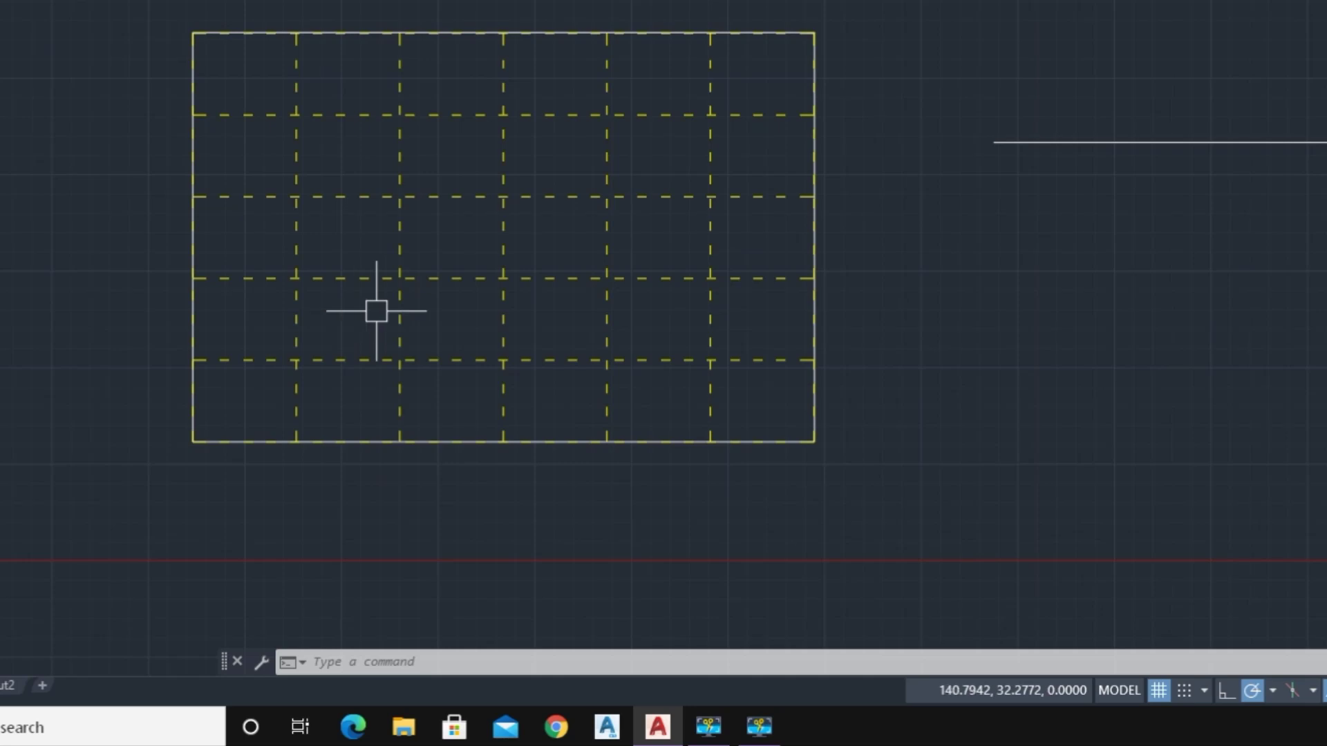
- Add a linear dimension above the straight line beside the grid, measuring its full length from end to end
{"action": "middle_click_drag", "start_coordinate": [1027, 195], "coordinate": [530, 287]}
{"action": "scroll", "coordinate": [675, 232], "scroll_direction": "up", "scroll_amount": 3}
{"action": "middle_click_drag", "start_coordinate": [634, 175], "coordinate": [597, 257]}
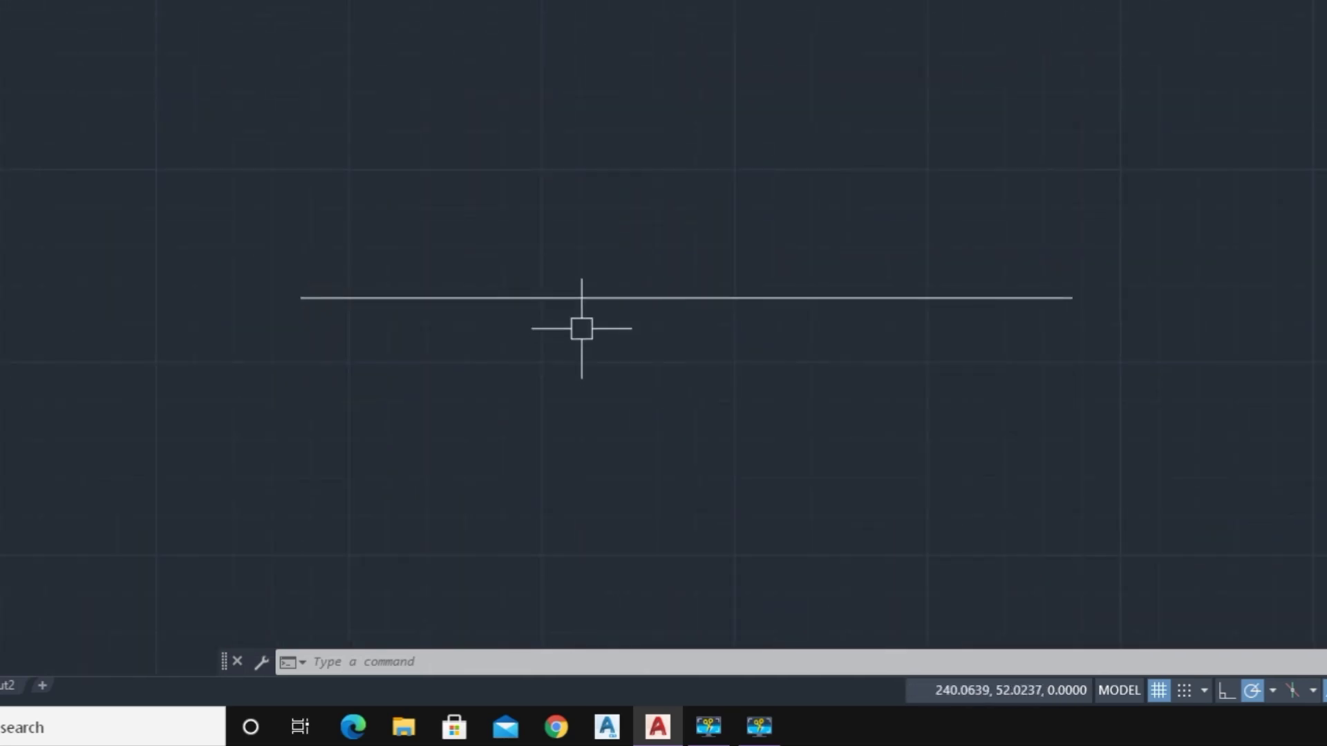
{"action": "left_click", "coordinate": [623, 298]}
{"action": "type", "text": "dli"}
{"action": "key", "text": "Return"}
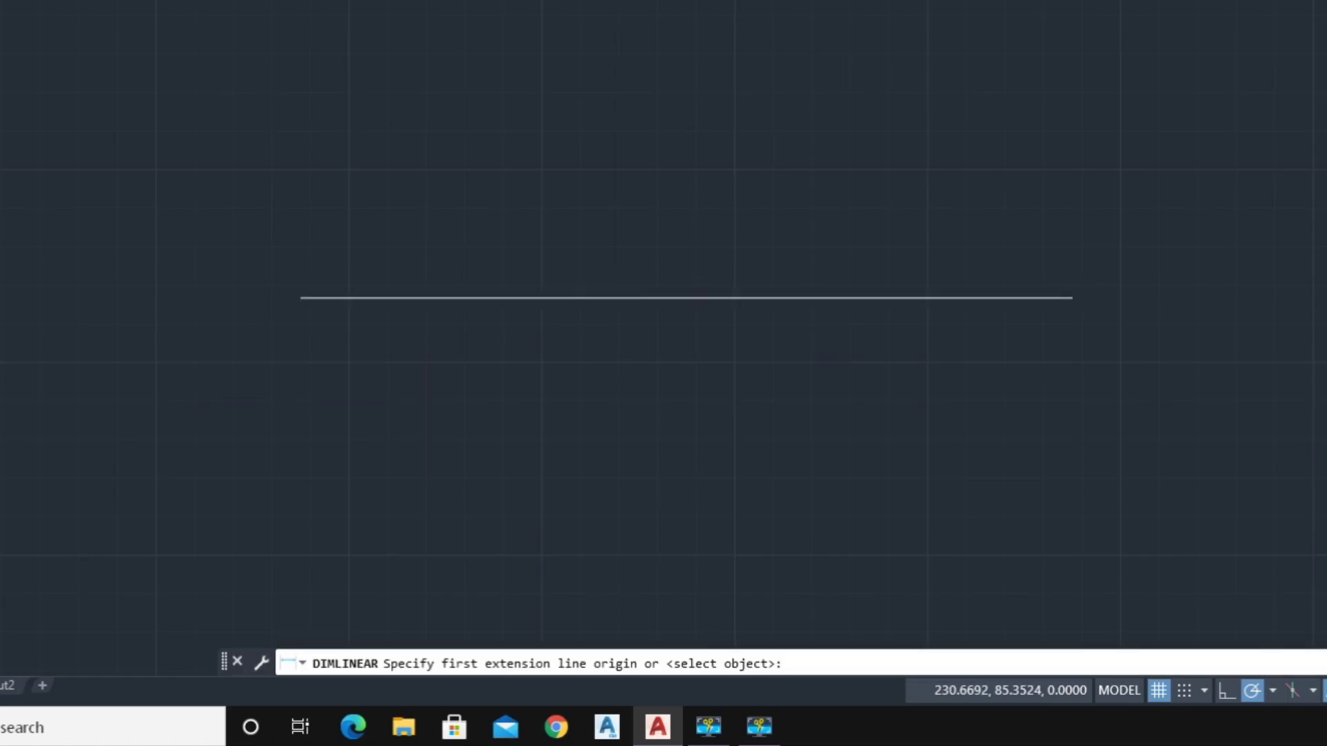
{"action": "left_click", "coordinate": [301, 298]}
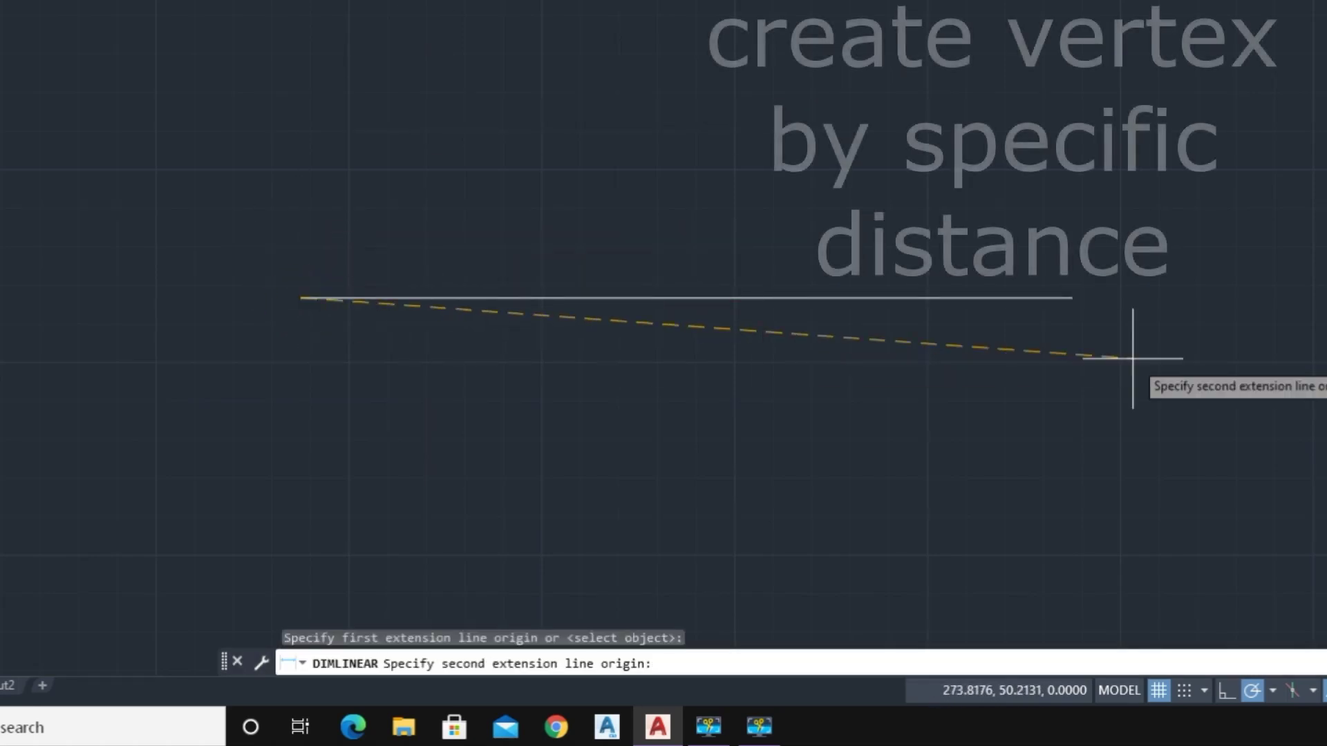
{"action": "left_click", "coordinate": [1071, 298]}
{"action": "left_click", "coordinate": [794, 246]}
{"action": "scroll", "coordinate": [639, 243], "scroll_direction": "up", "scroll_amount": 2}
{"action": "scroll", "coordinate": [638, 243], "scroll_direction": "up", "scroll_amount": 5}
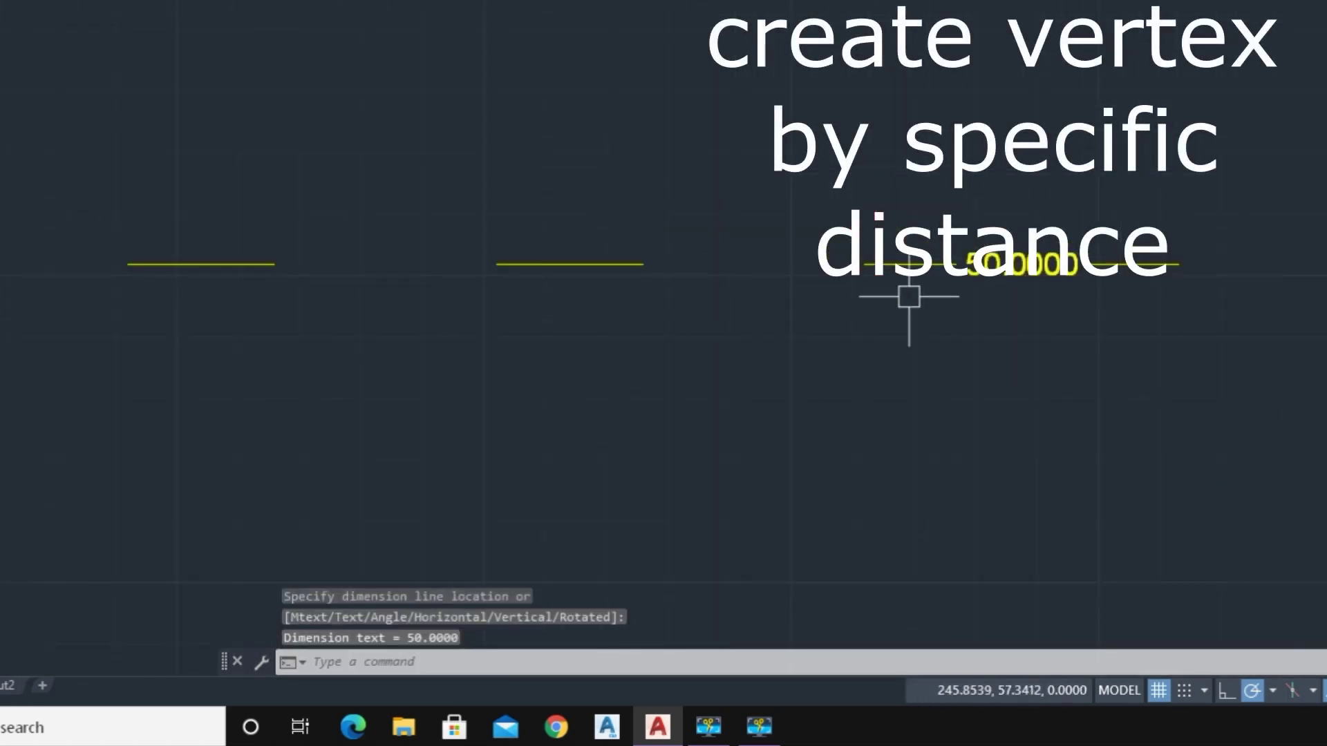
{"action": "scroll", "coordinate": [833, 220], "scroll_direction": "down", "scroll_amount": 8}
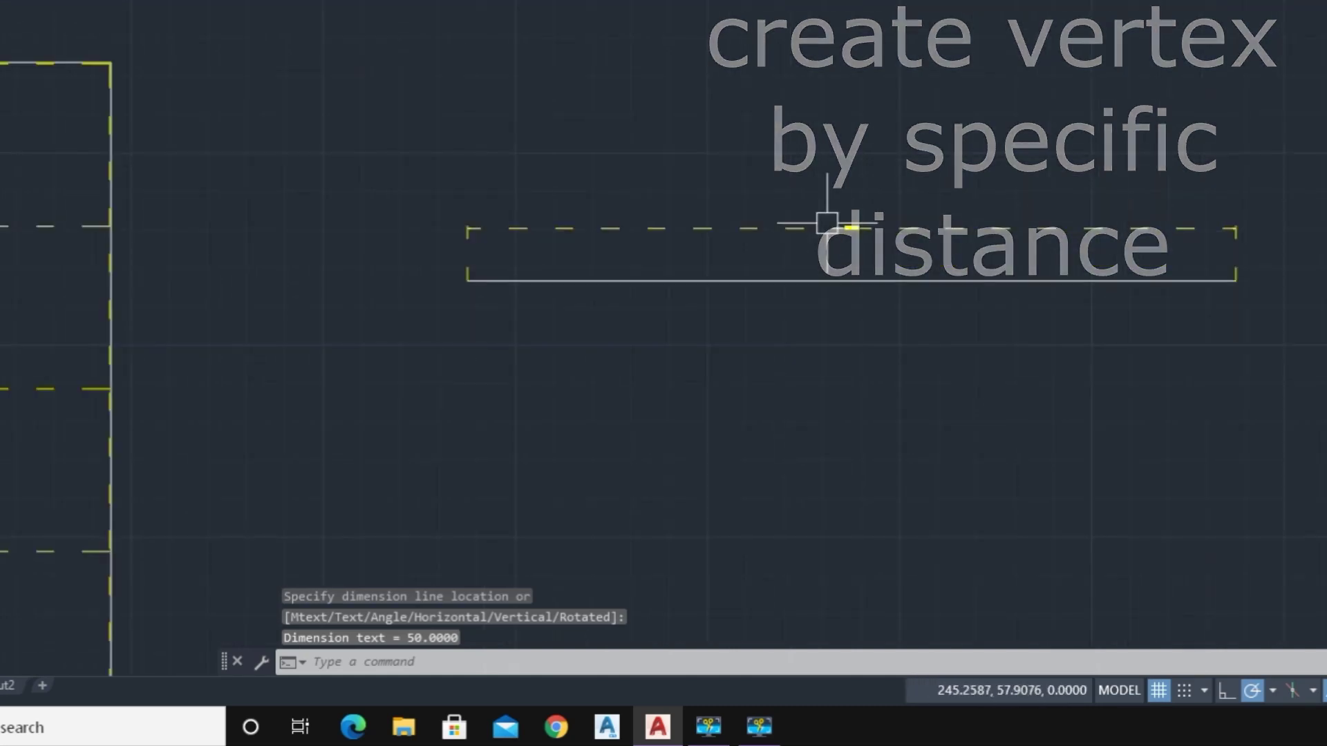
- Delete the linear dimension above the straight line
{"action": "scroll", "coordinate": [822, 228], "scroll_direction": "up", "scroll_amount": 3}
{"action": "left_click", "coordinate": [819, 228]}
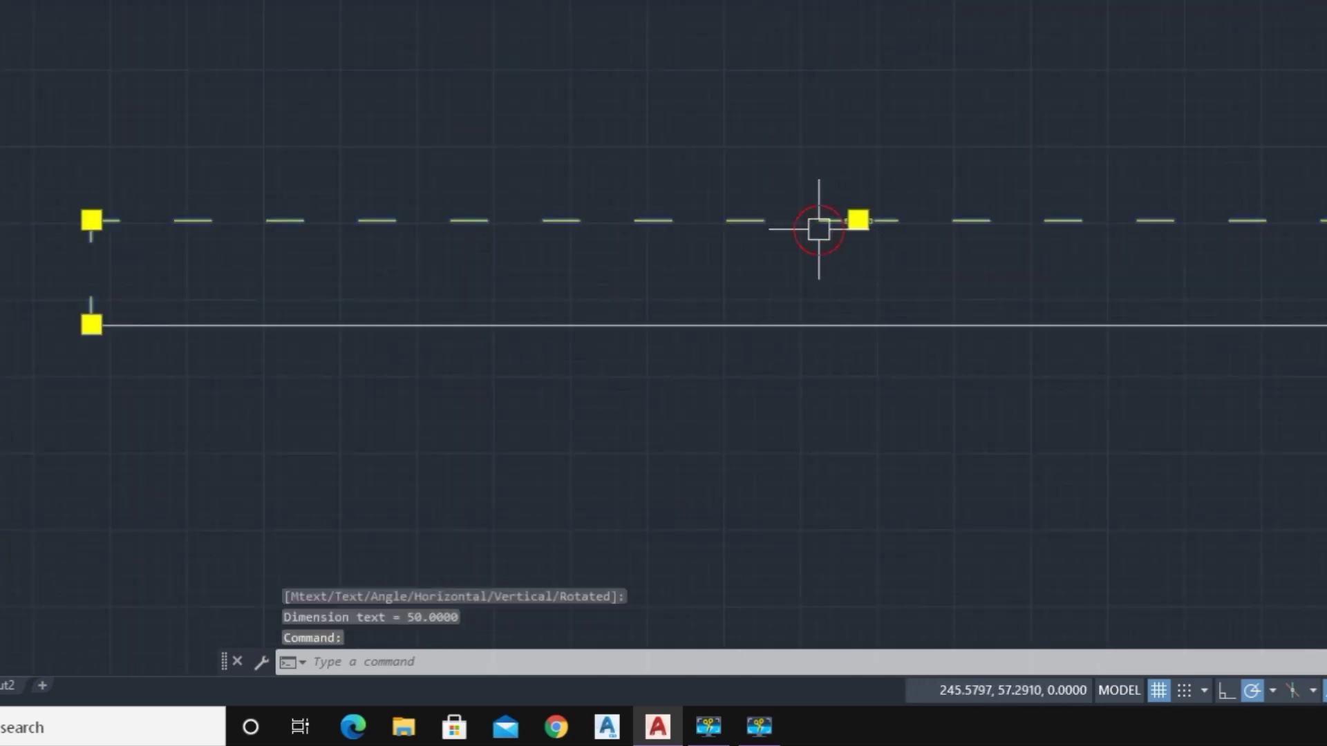
{"action": "key", "text": "Delete"}
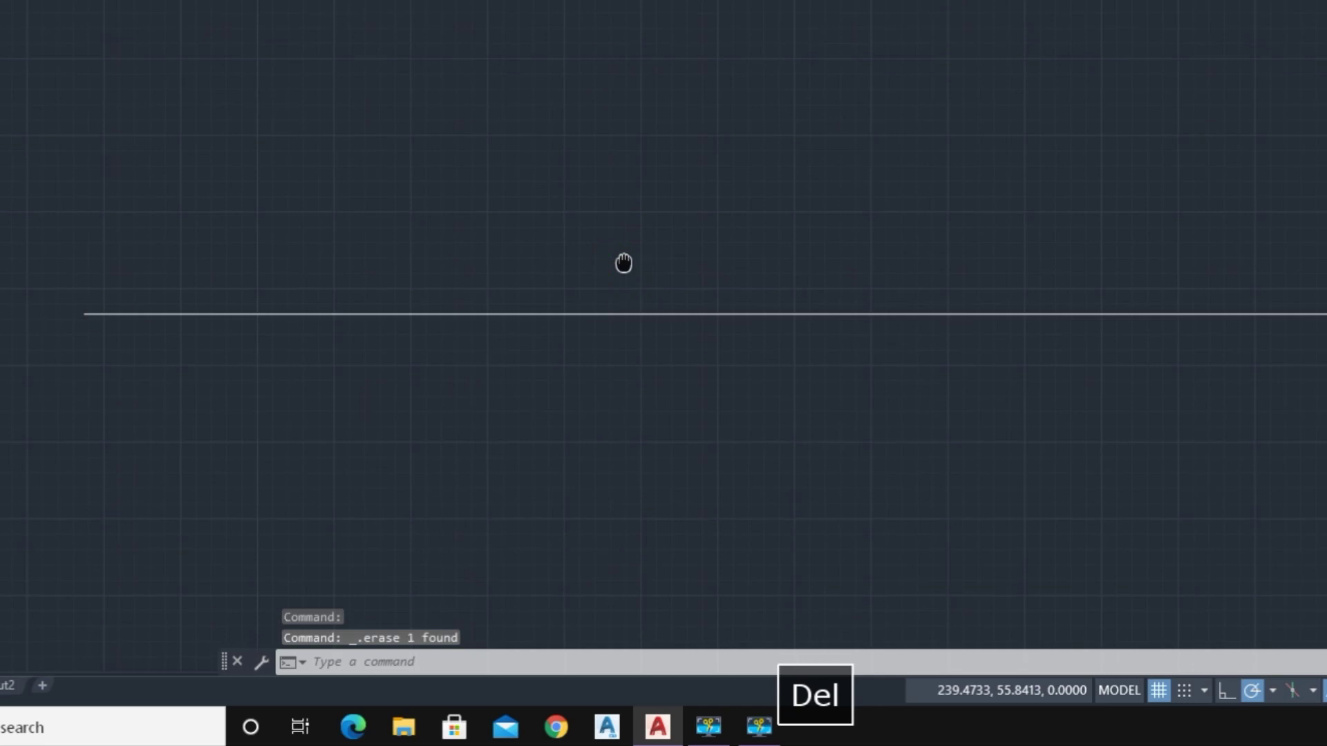
- Divide the straight line into 5 equal segments with SEGS and select it to check its vertices
{"action": "type", "text": "seg"}
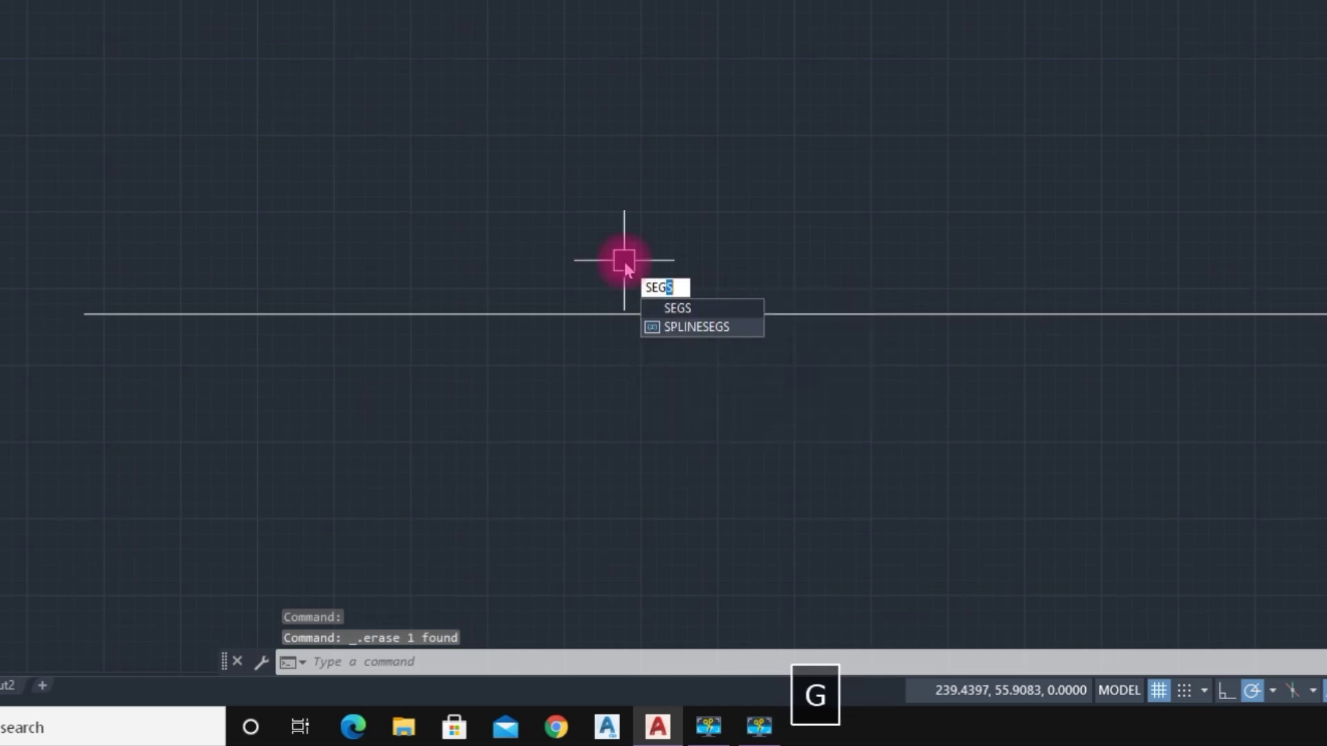
{"action": "type", "text": "s"}
{"action": "key", "text": "space"}
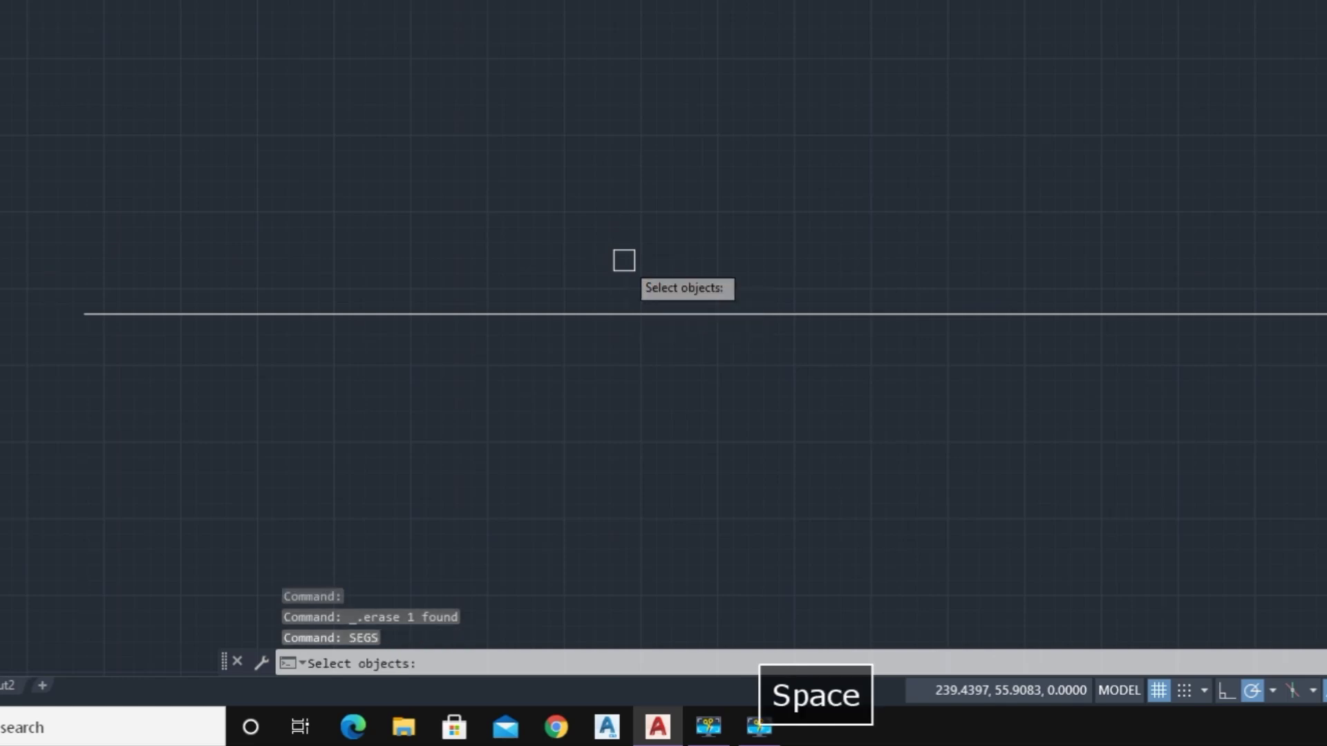
{"action": "left_click", "coordinate": [663, 314]}
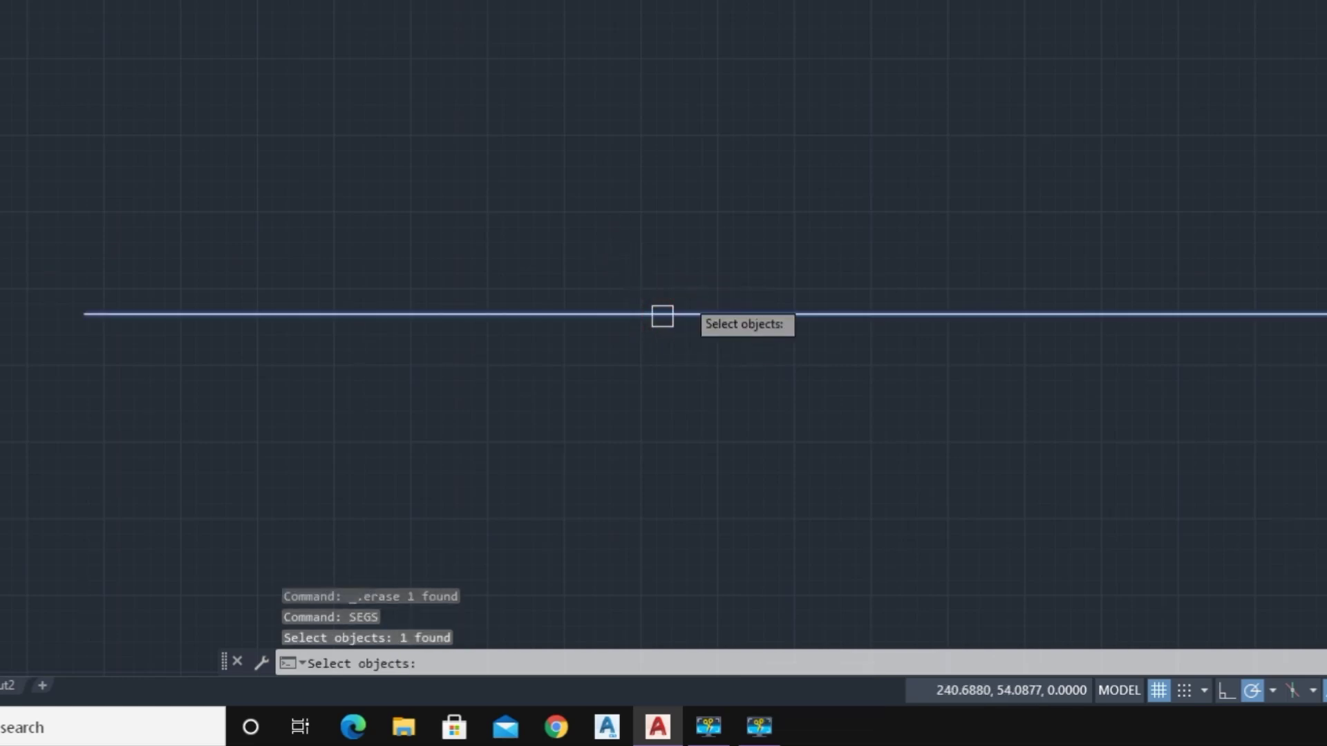
{"action": "key", "text": "space"}
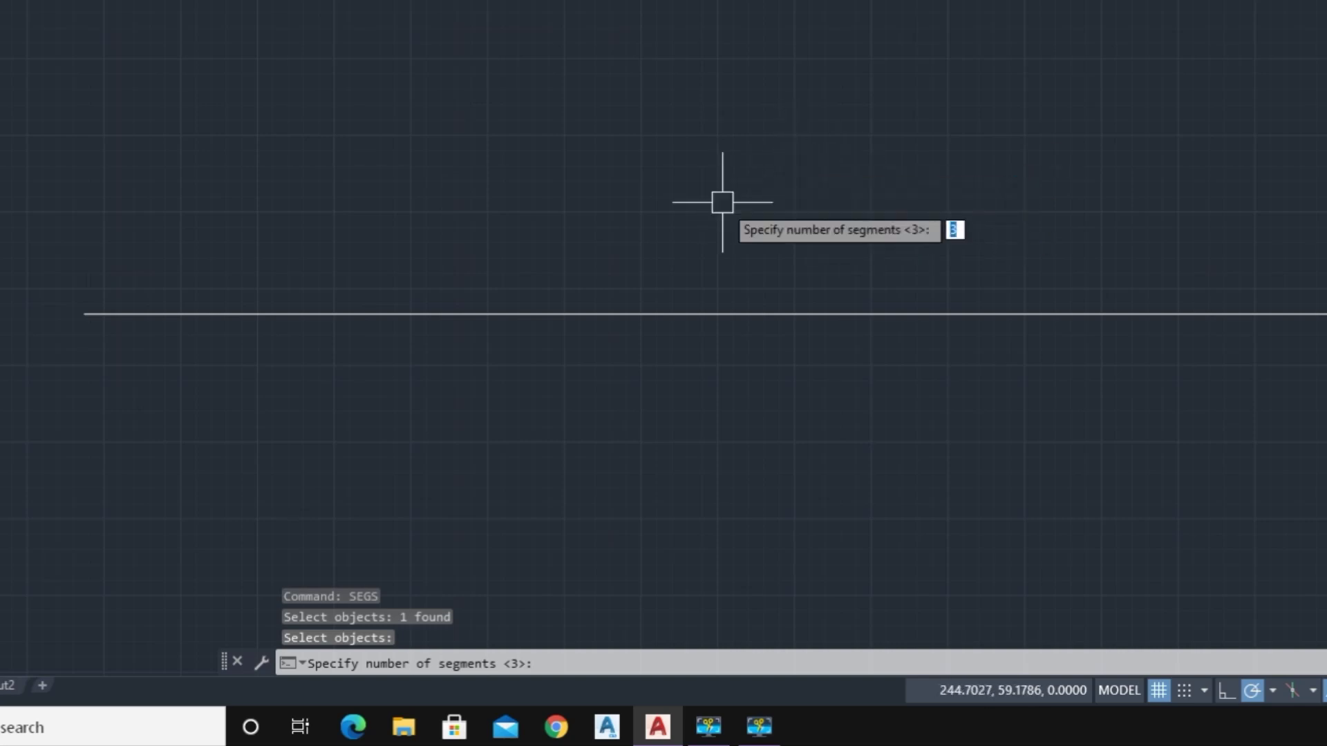
{"action": "left_click", "coordinate": [361, 664]}
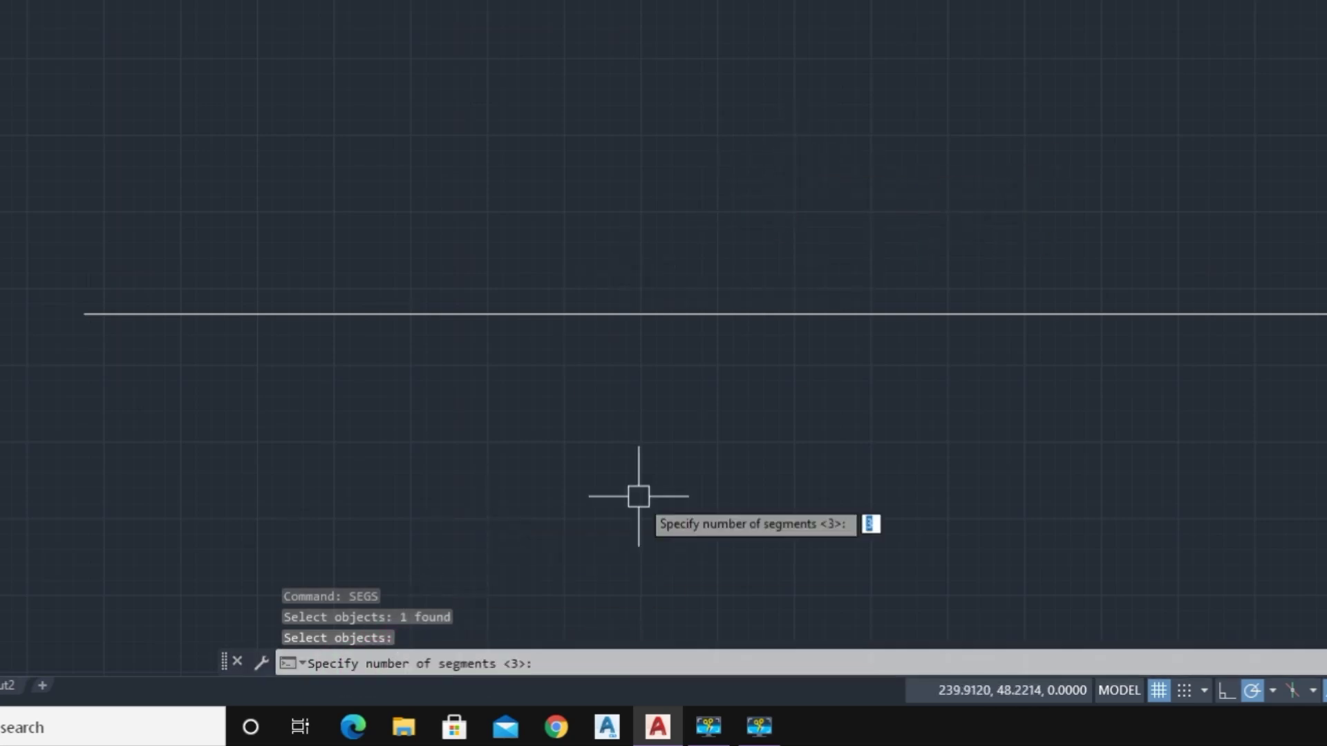
{"action": "type", "text": "5"}
{"action": "key", "text": "Return"}
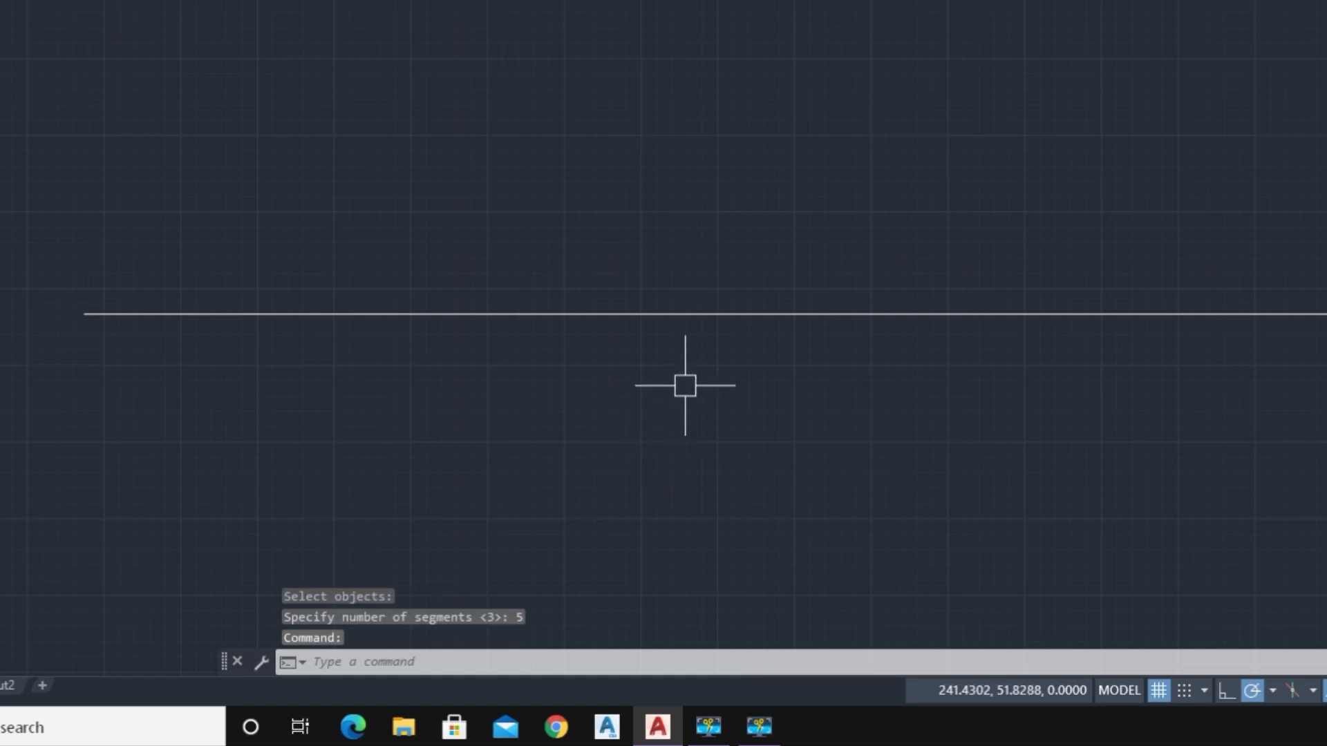
{"action": "left_click", "coordinate": [694, 315]}
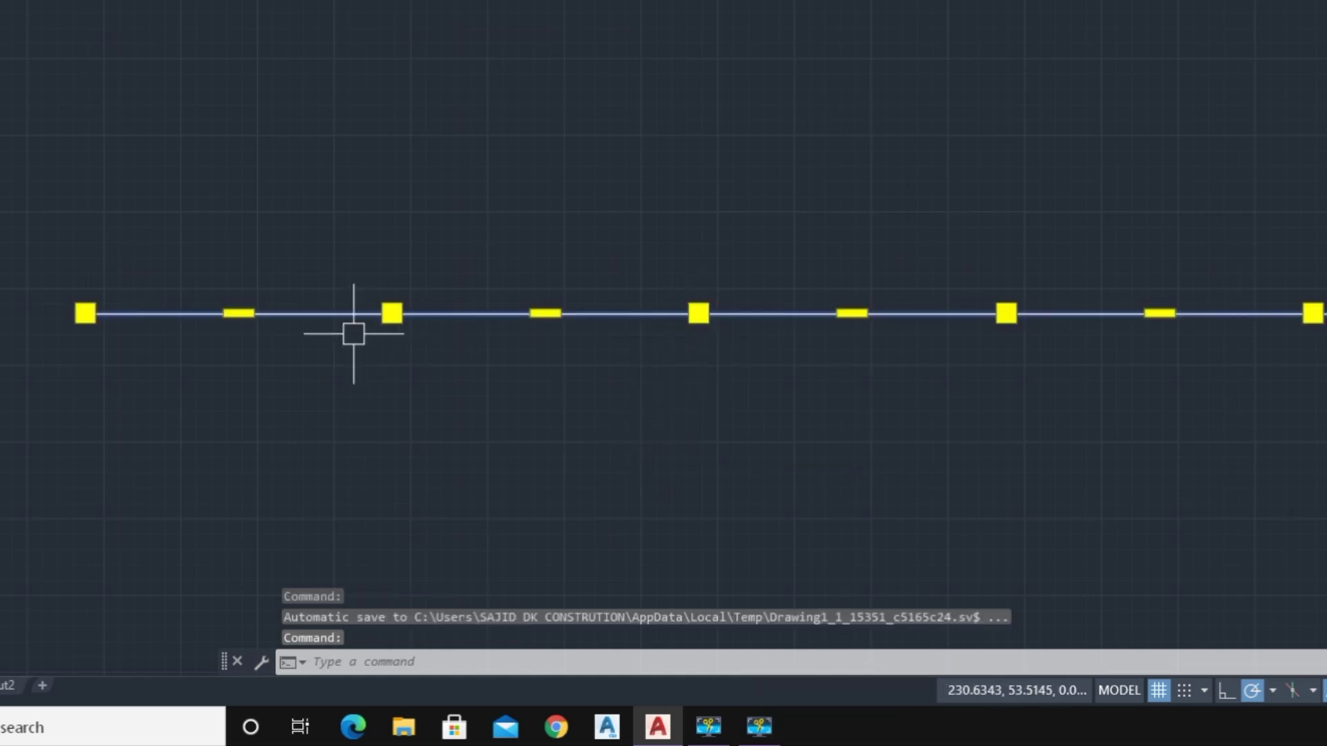
- Add a linear dimension above the line's first segment, from its start point to the next vertex
{"action": "type", "text": "dli"}
{"action": "key", "text": "Return"}
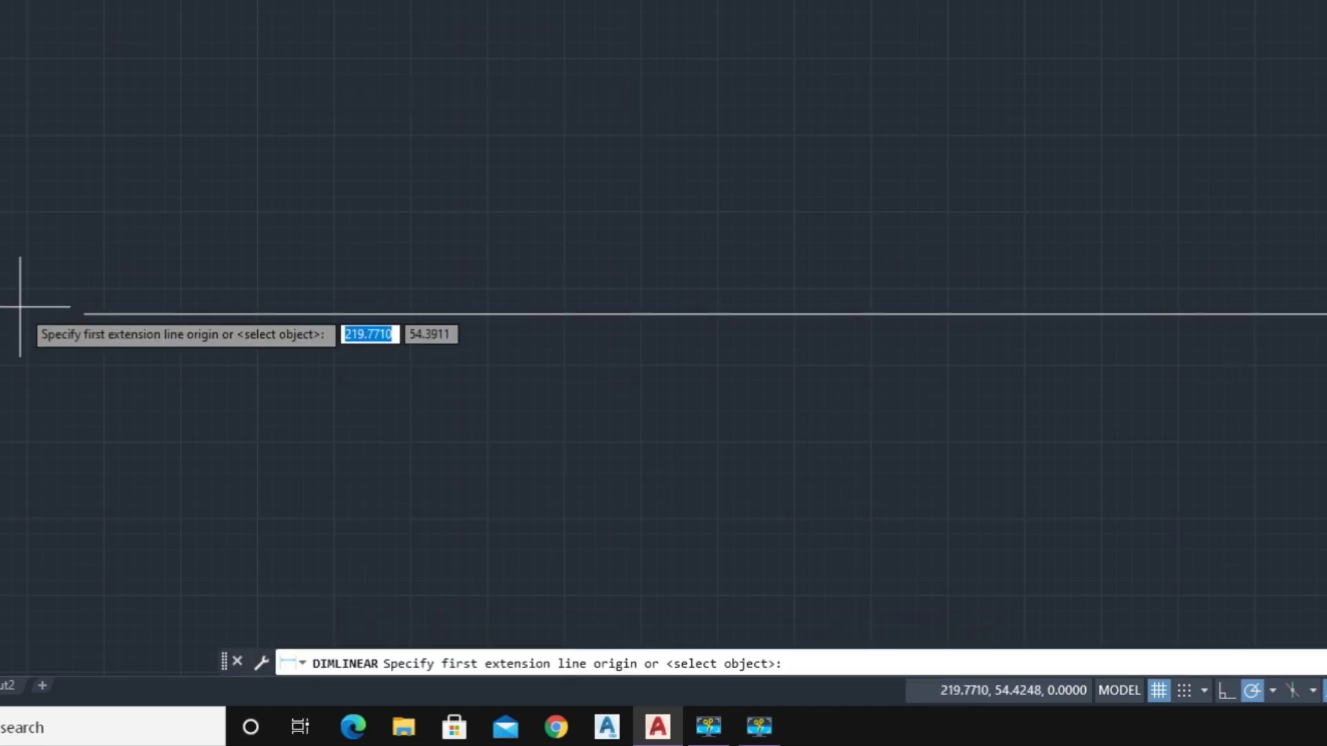
{"action": "left_click", "coordinate": [85, 314]}
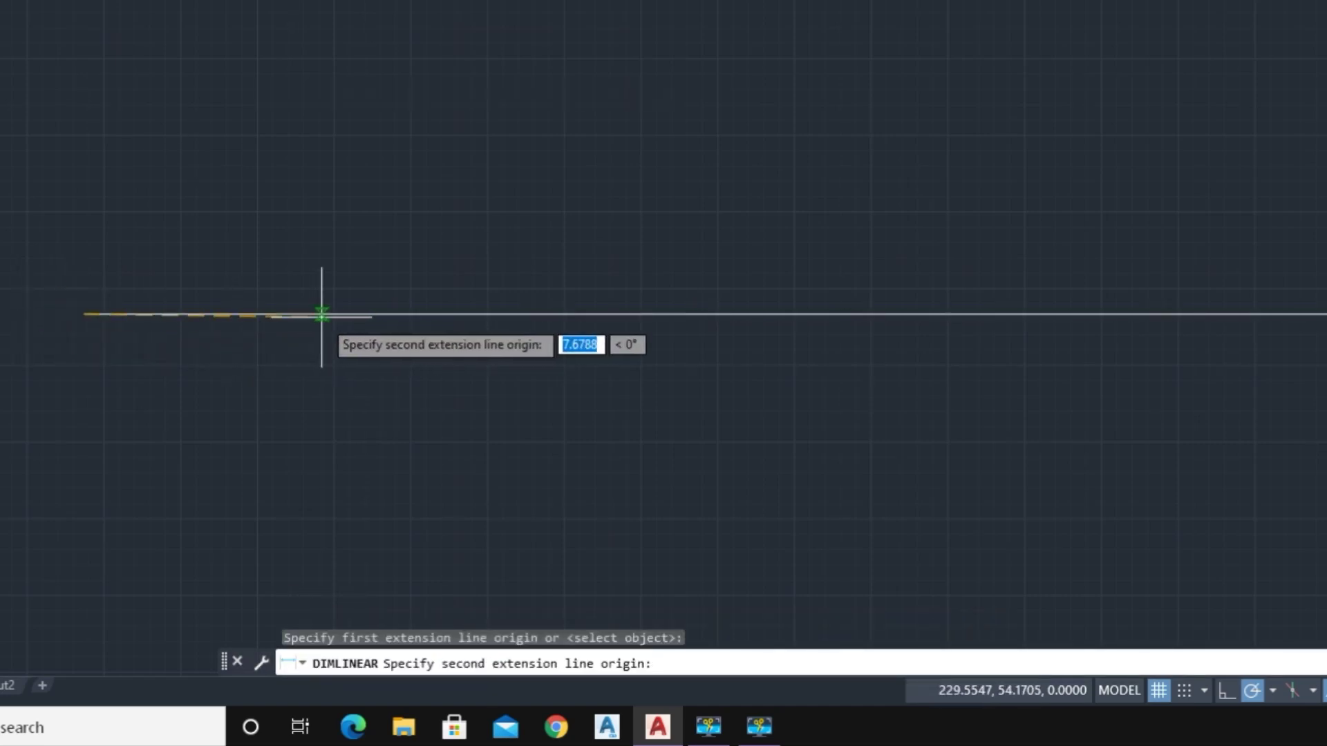
{"action": "left_click", "coordinate": [390, 315]}
{"action": "left_click", "coordinate": [235, 236]}
{"action": "scroll", "coordinate": [235, 237], "scroll_direction": "up", "scroll_amount": 5}
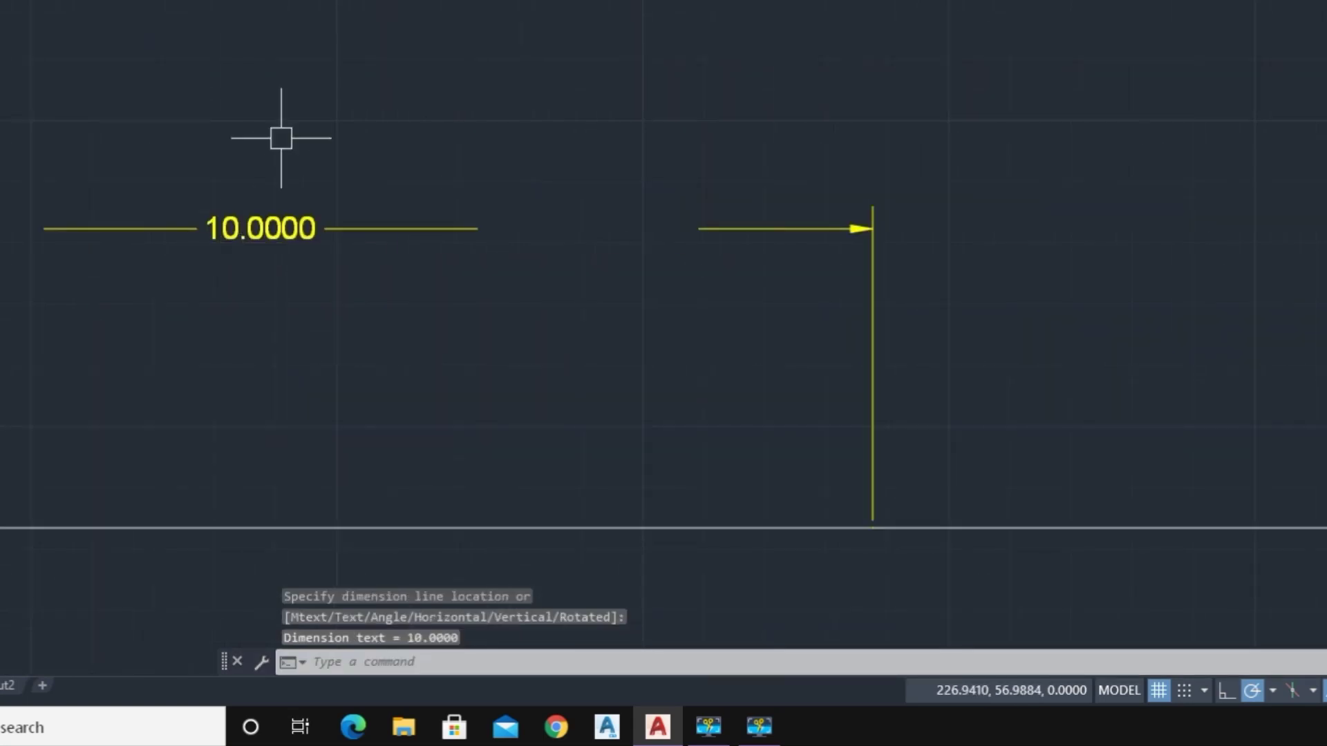
- Delete the linear dimension above the line's first segment
{"action": "scroll", "coordinate": [284, 228], "scroll_direction": "down", "scroll_amount": 5}
{"action": "left_click", "coordinate": [317, 231]}
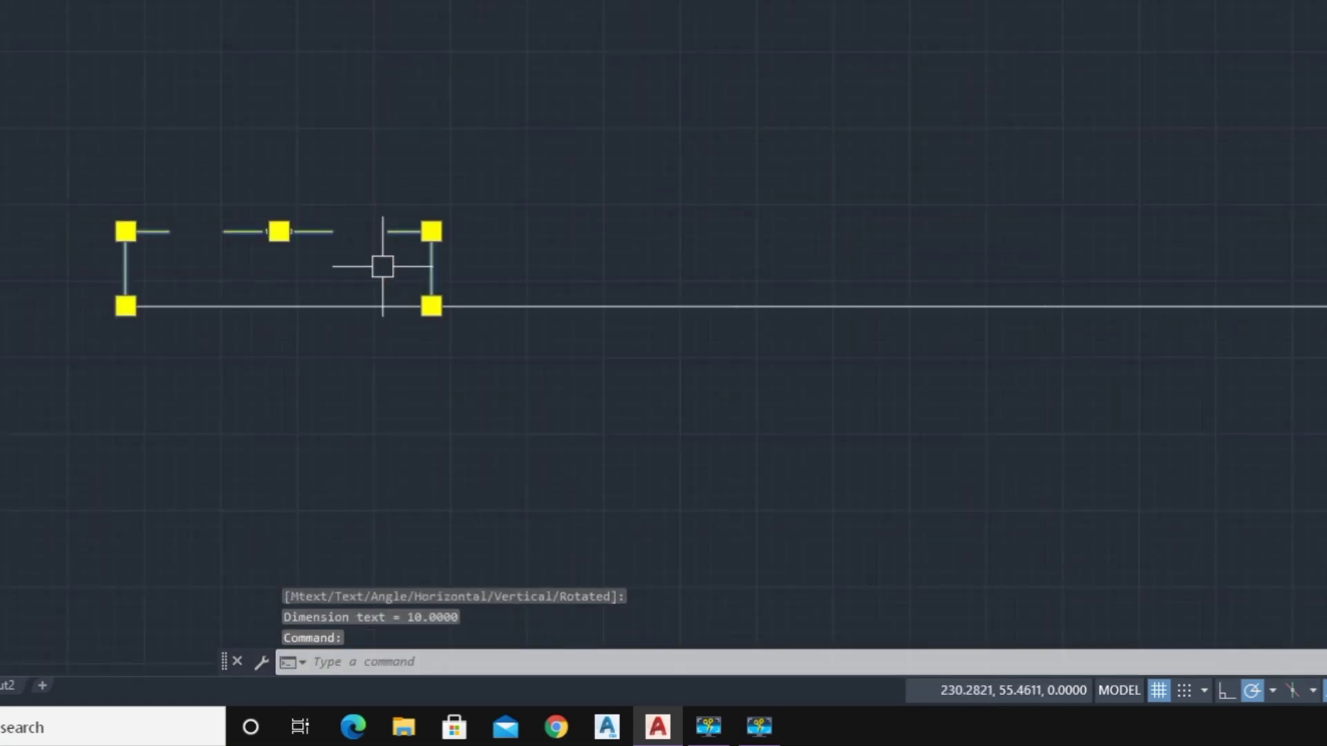
{"action": "key", "text": "Escape"}
{"action": "left_click", "coordinate": [355, 231]}
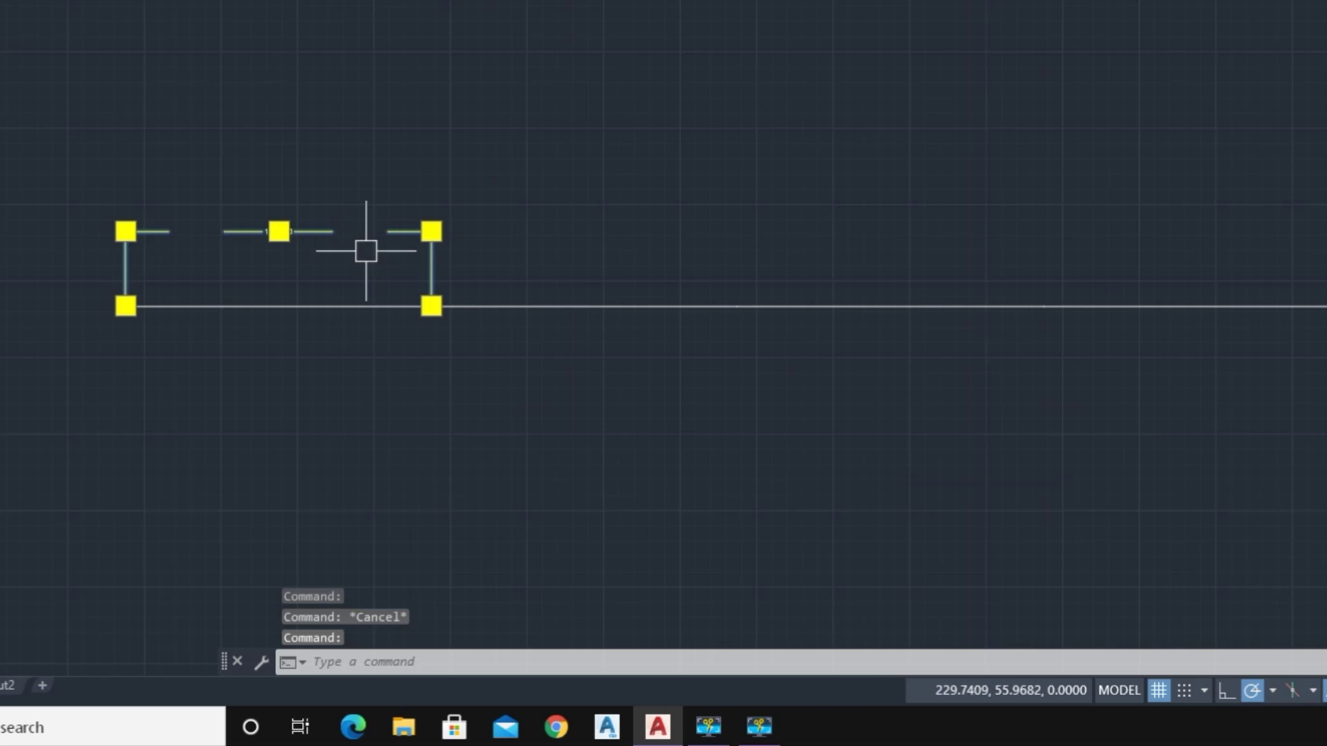
{"action": "key", "text": "Delete"}
- Explode the segmented line into separate lines
{"action": "left_click", "coordinate": [408, 306]}
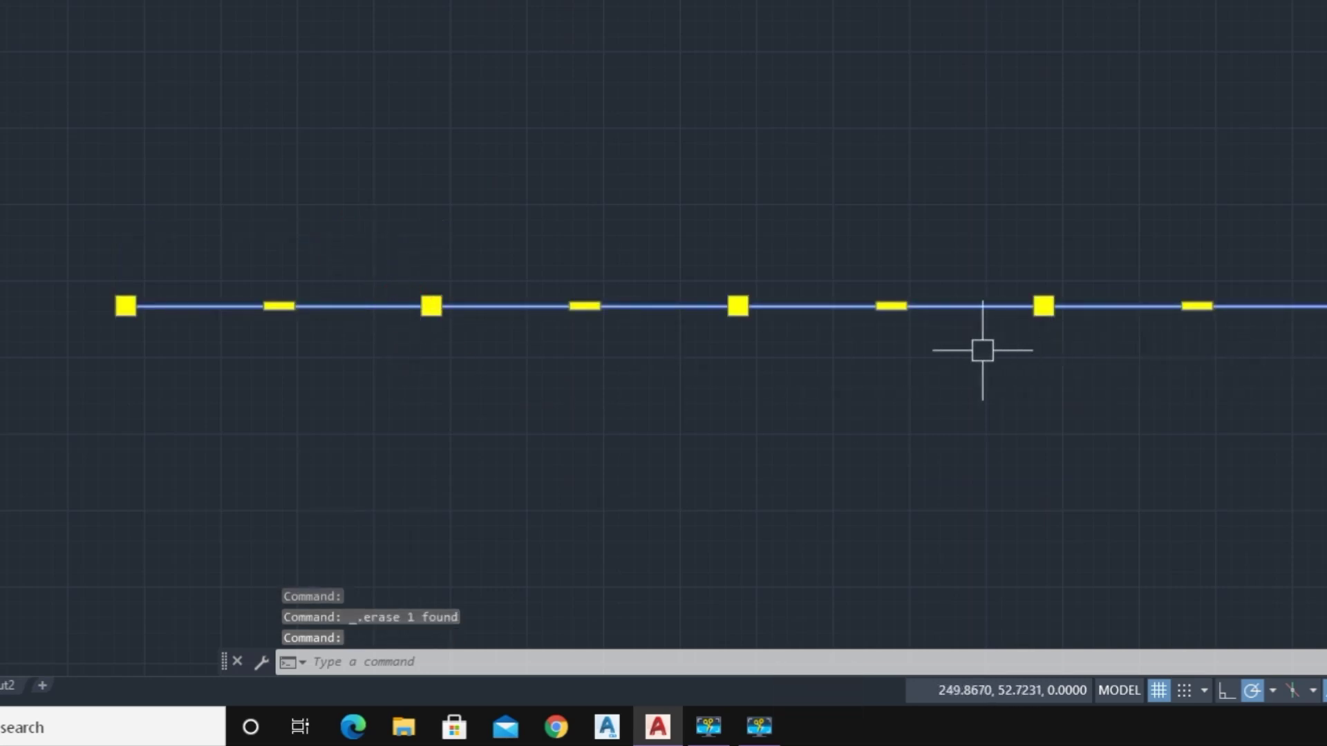
{"action": "middle_click_drag", "start_coordinate": [294, 352], "coordinate": [222, 340]}
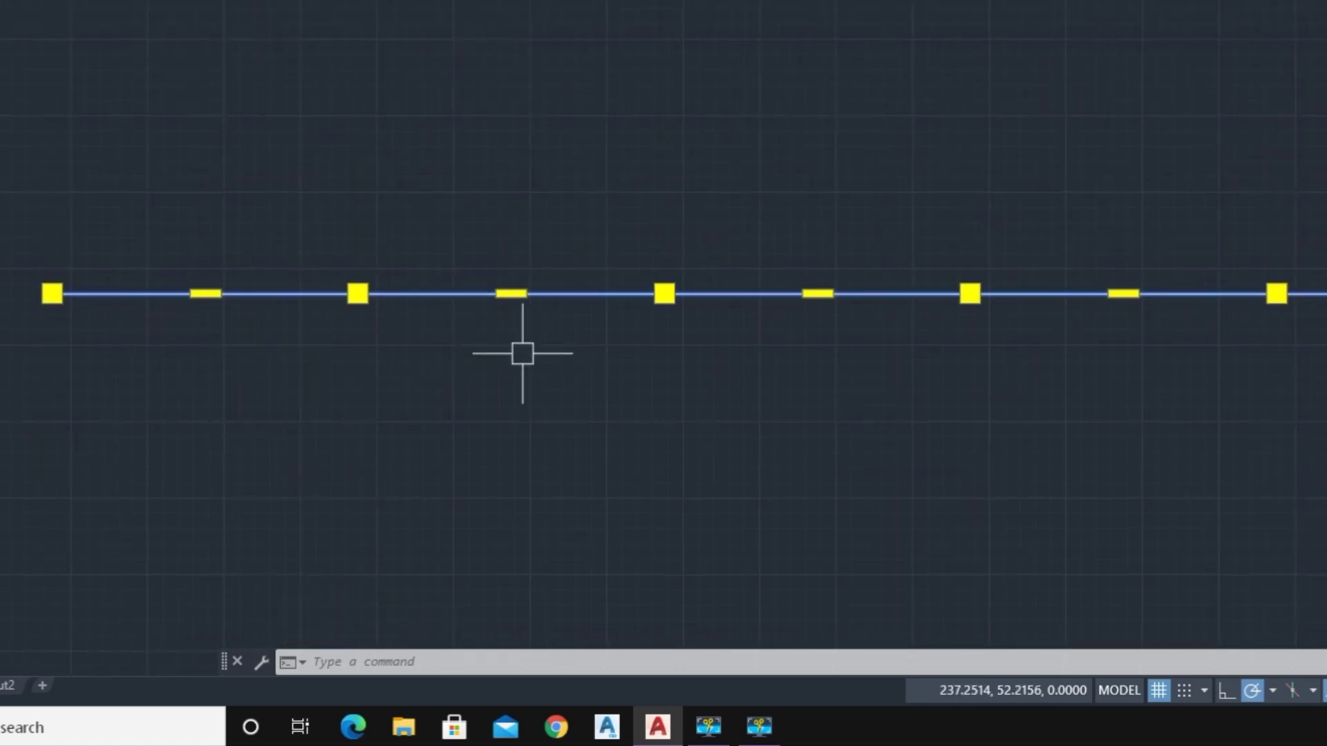
{"action": "type", "text": "x"}
{"action": "key", "text": "space"}
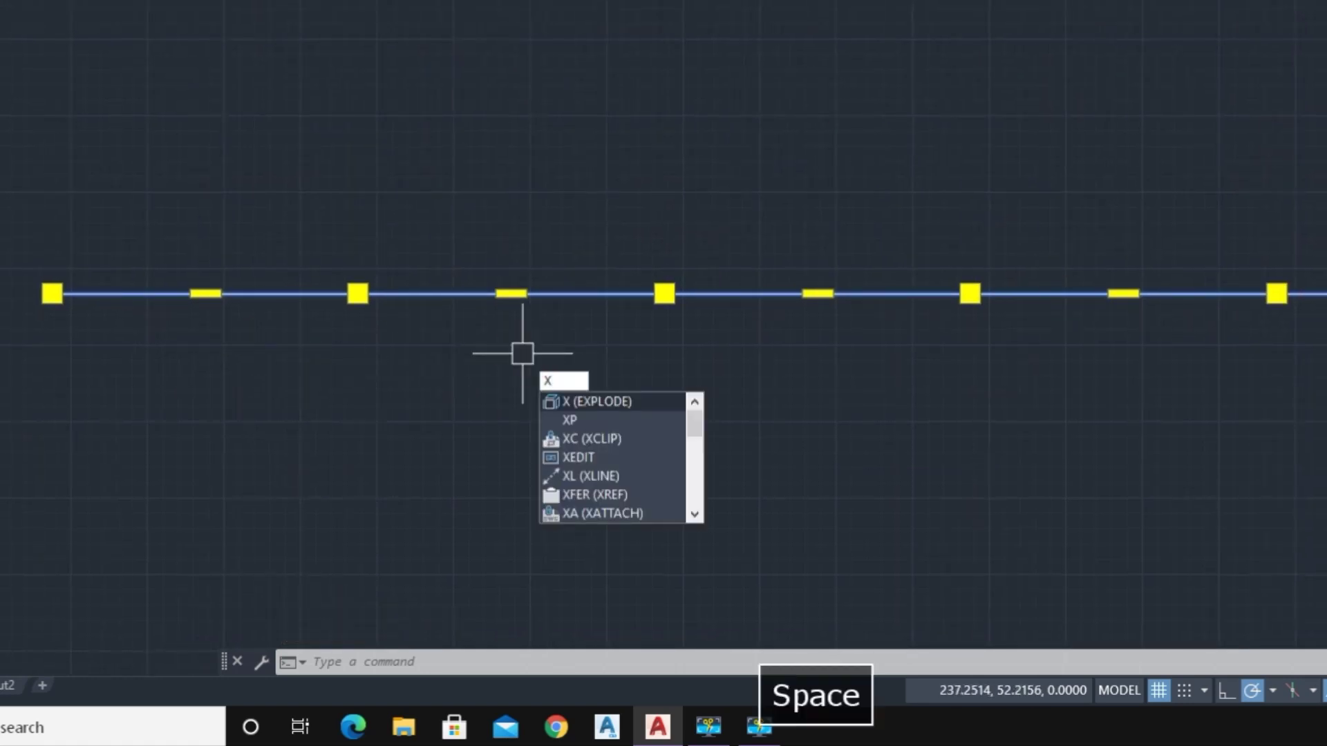
- Select the exploded segments one after another to check that they are separate objects, and clear the selection
{"action": "left_click", "coordinate": [187, 293]}
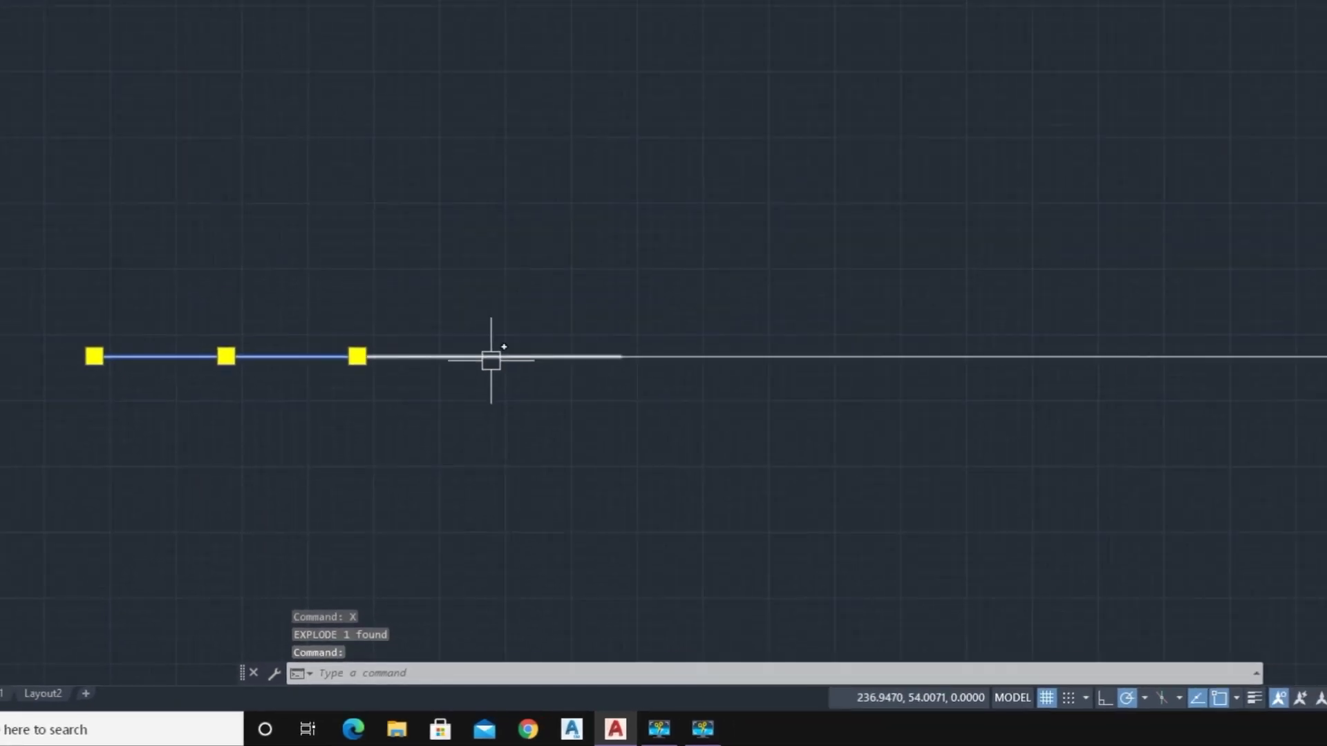
{"action": "left_click", "coordinate": [490, 356]}
{"action": "left_click", "coordinate": [608, 356]}
{"action": "left_click", "coordinate": [728, 356]}
{"action": "left_click", "coordinate": [746, 357]}
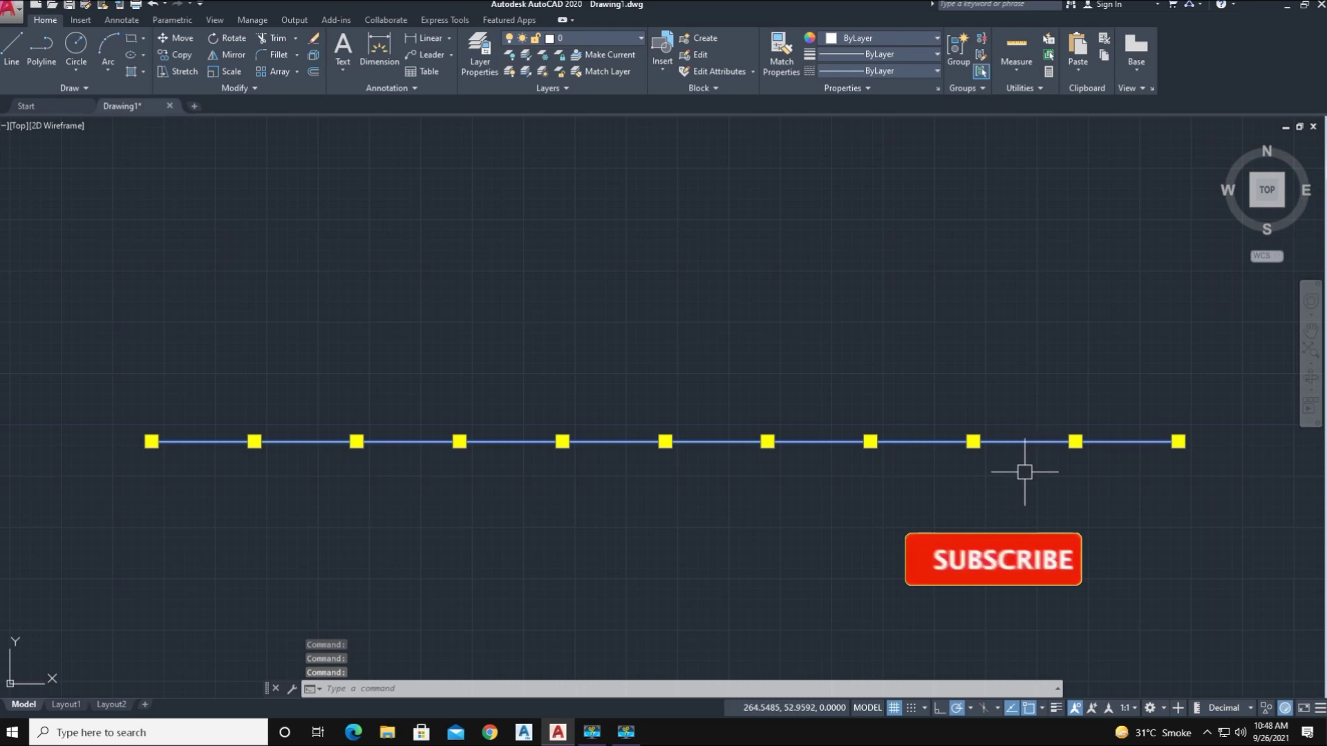
{"action": "key", "text": "Escape"}
- Move the second segment straight up above the row with MOVE, using its midpoint as base point
{"action": "left_click", "coordinate": [530, 442]}
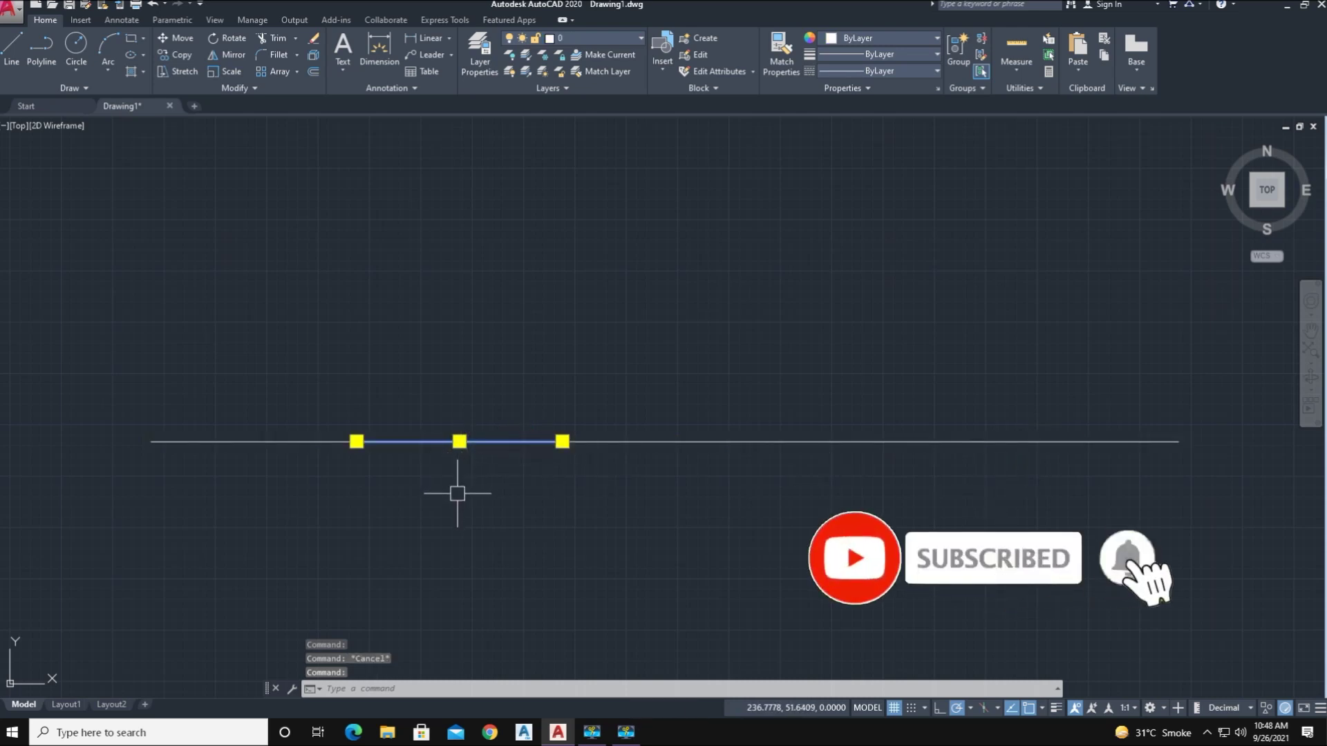
{"action": "type", "text": "m"}
{"action": "key", "text": "space"}
{"action": "left_click", "coordinate": [460, 442]}
{"action": "left_click", "coordinate": [460, 346]}
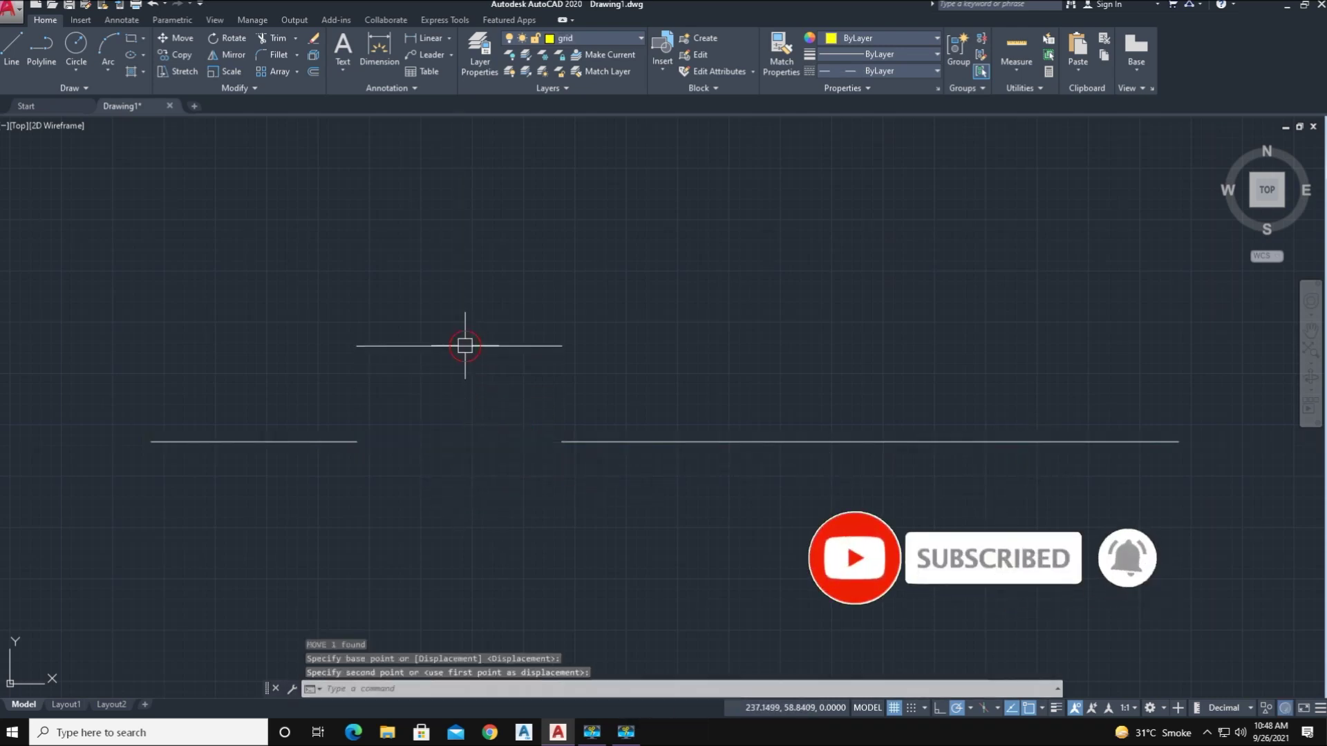
- Move the third and fourth segments below the row by their midpoint grips and clear the selection
{"action": "left_click", "coordinate": [668, 442]}
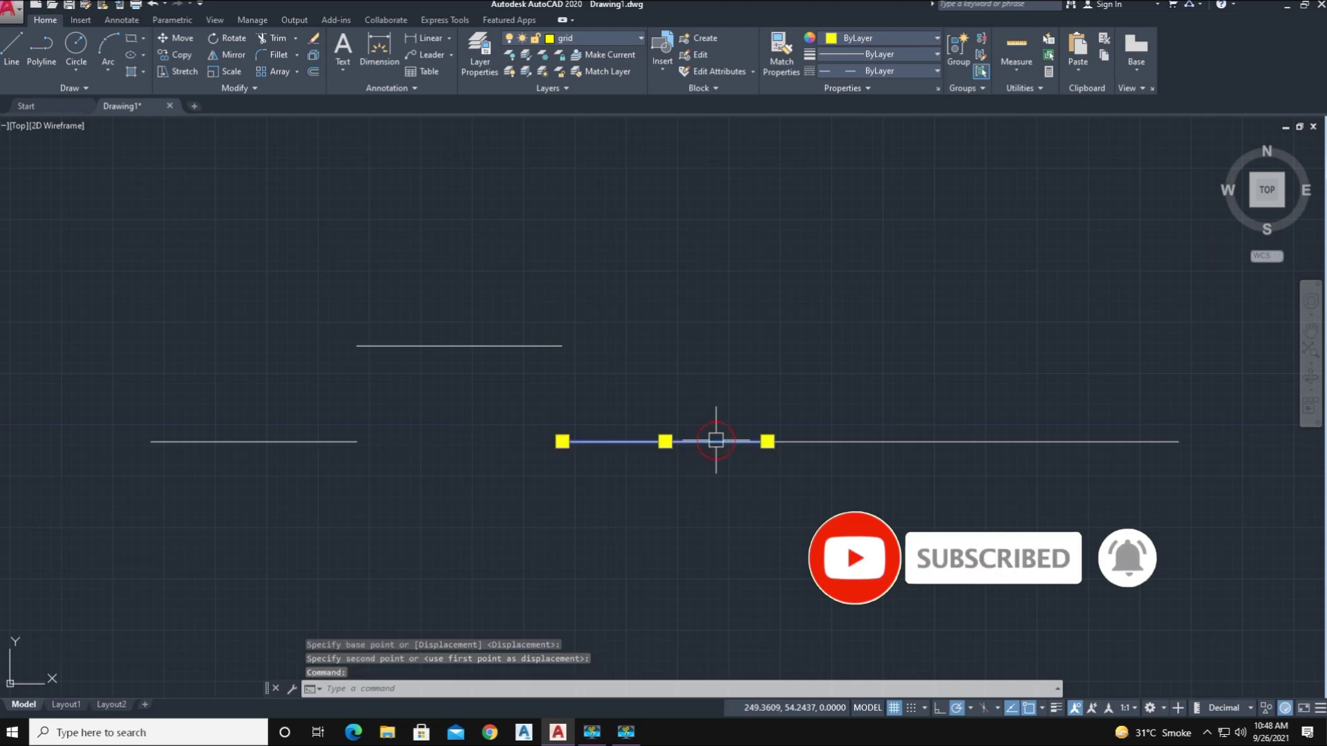
{"action": "left_click", "coordinate": [663, 442]}
{"action": "left_click", "coordinate": [674, 567]}
{"action": "middle_click_drag", "start_coordinate": [810, 517], "coordinate": [678, 504]}
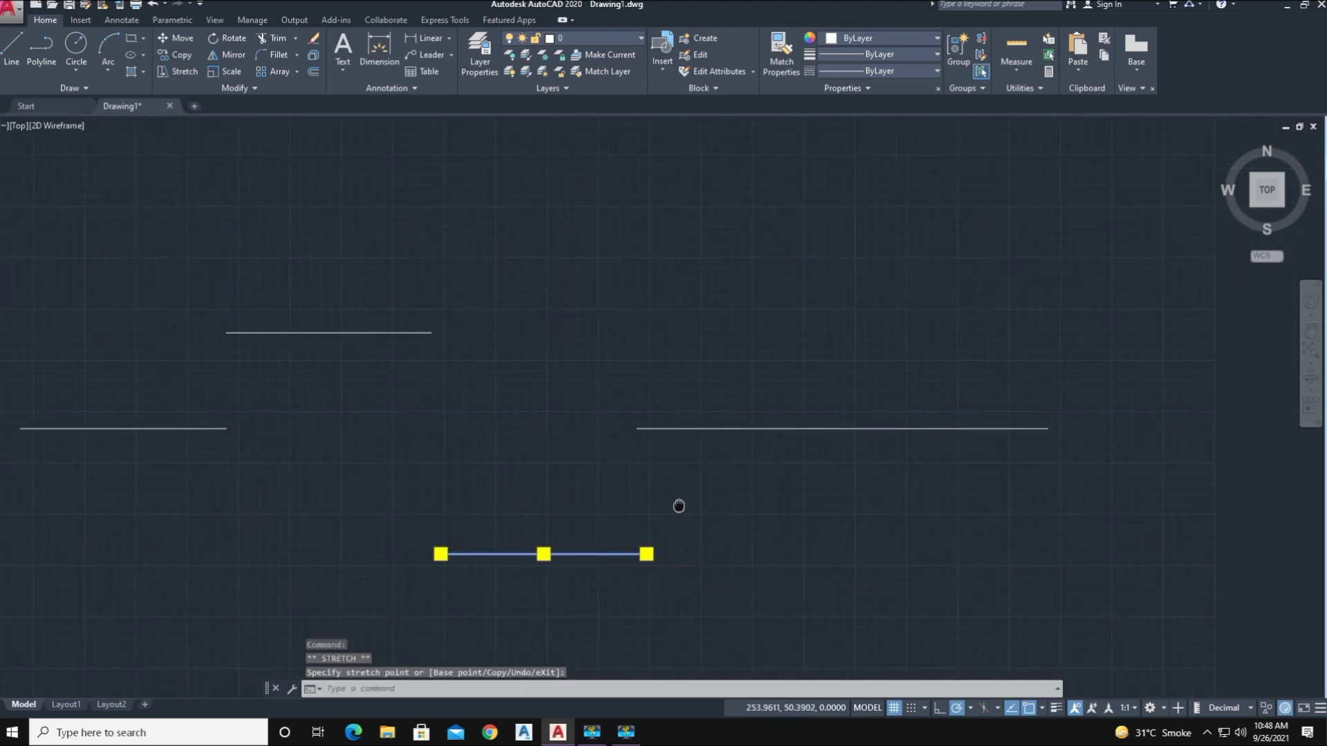
{"action": "left_click", "coordinate": [771, 427]}
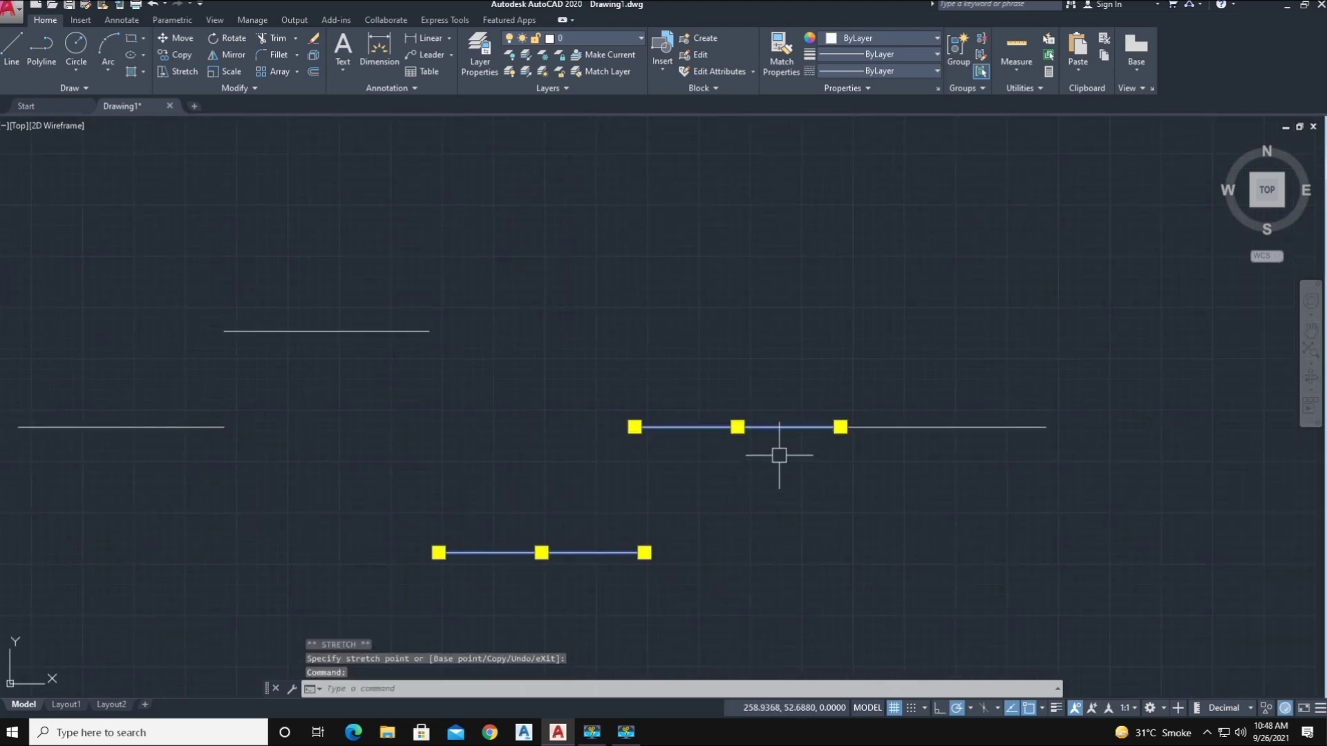
{"action": "left_click", "coordinate": [755, 597]}
{"action": "left_click", "coordinate": [932, 430]}
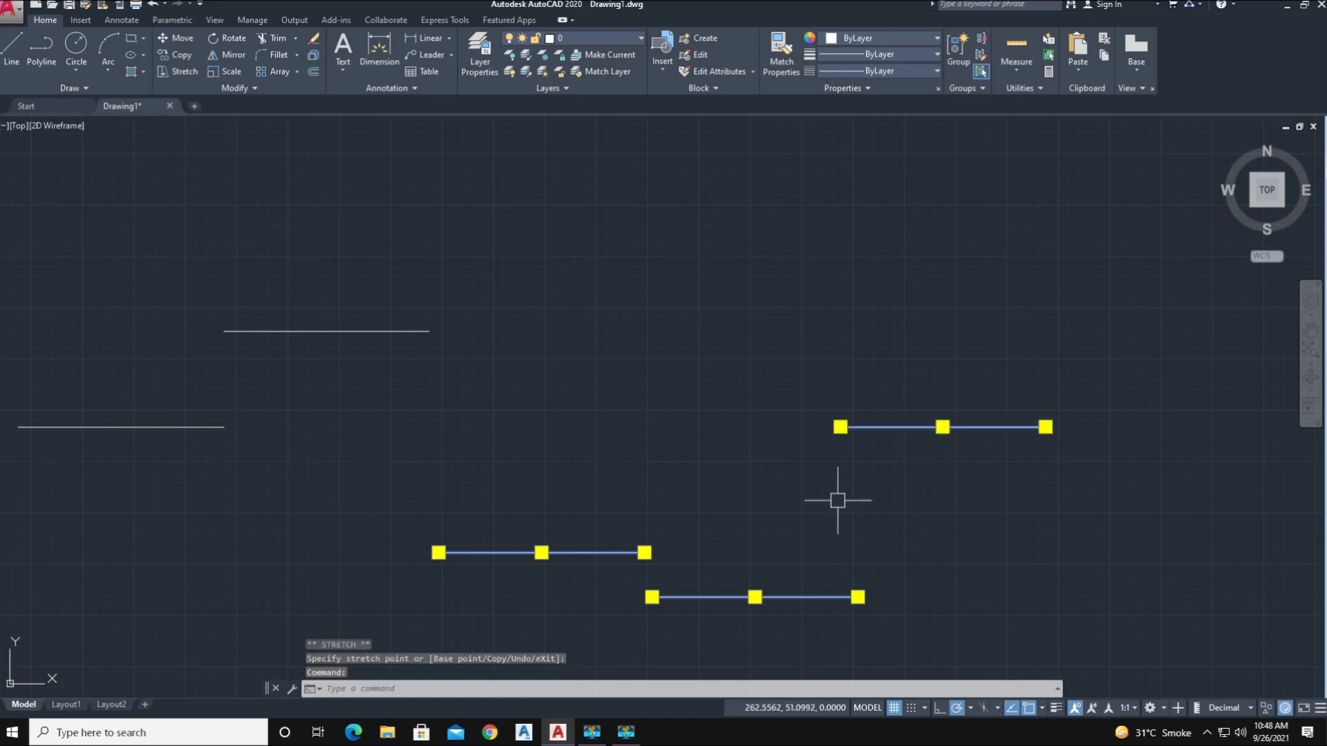
{"action": "key", "text": "Escape"}
- Look over the finished drawing, from the area-labelled shapes to the gridded rectangle
{"action": "scroll", "coordinate": [548, 462], "scroll_direction": "down", "scroll_amount": 3}
{"action": "scroll", "coordinate": [379, 480], "scroll_direction": "down", "scroll_amount": 3}
{"action": "mouse_move", "coordinate": [380, 480]}
{"action": "middle_mouse_down"}
{"action": "mouse_move", "coordinate": [491, 498]}
{"action": "mouse_move", "coordinate": [717, 500]}
{"action": "middle_mouse_up"}
{"action": "scroll", "coordinate": [361, 542], "scroll_direction": "up", "scroll_amount": 6}
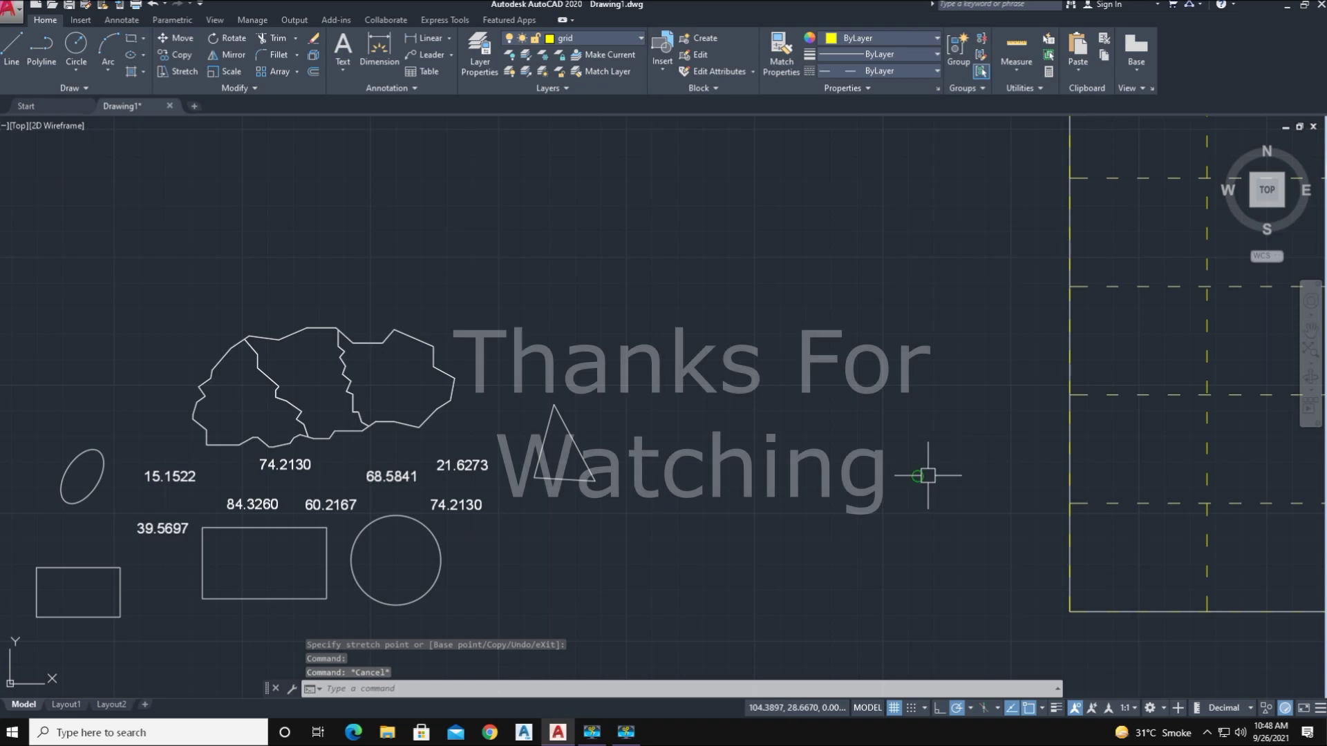
{"action": "middle_click_drag", "start_coordinate": [932, 464], "coordinate": [741, 525]}
{"action": "scroll", "coordinate": [746, 448], "scroll_direction": "down", "scroll_amount": 6}
{"action": "scroll", "coordinate": [746, 448], "scroll_direction": "up", "scroll_amount": 3}
{"action": "middle_click_drag", "start_coordinate": [746, 448], "coordinate": [611, 463]}
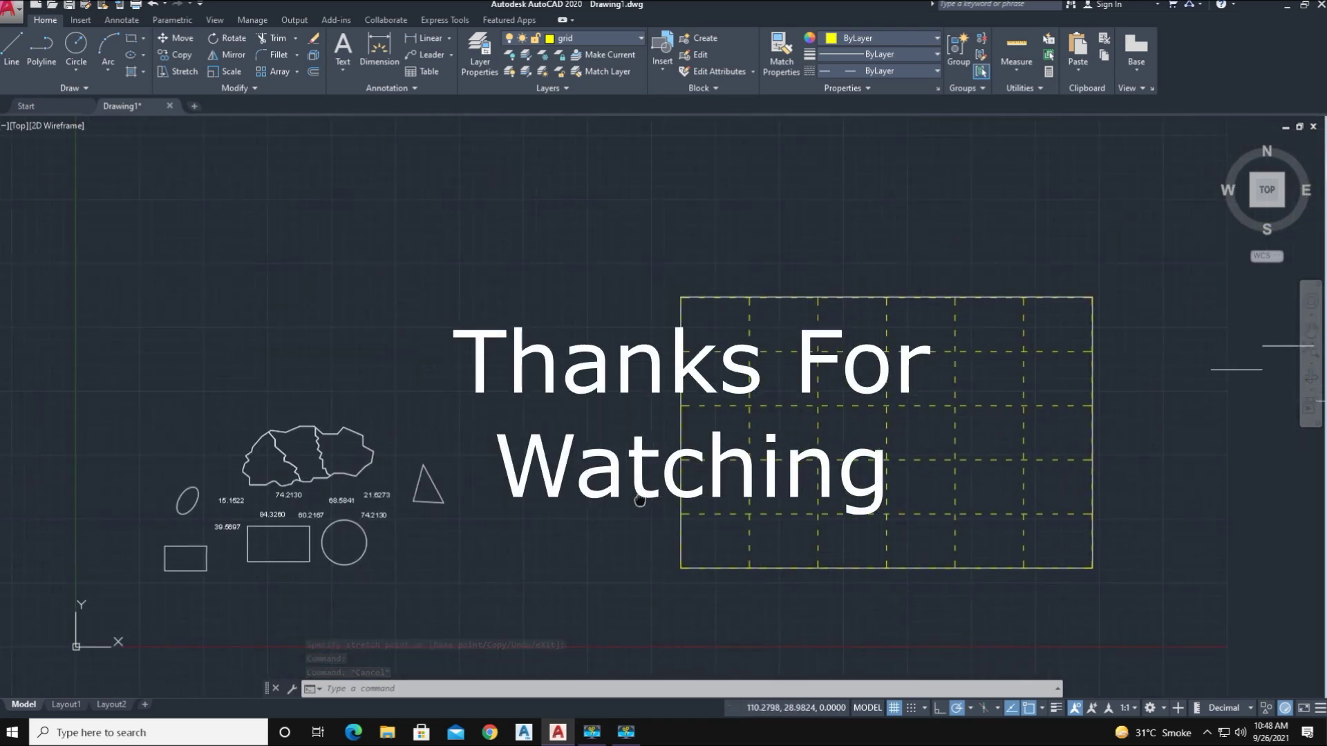